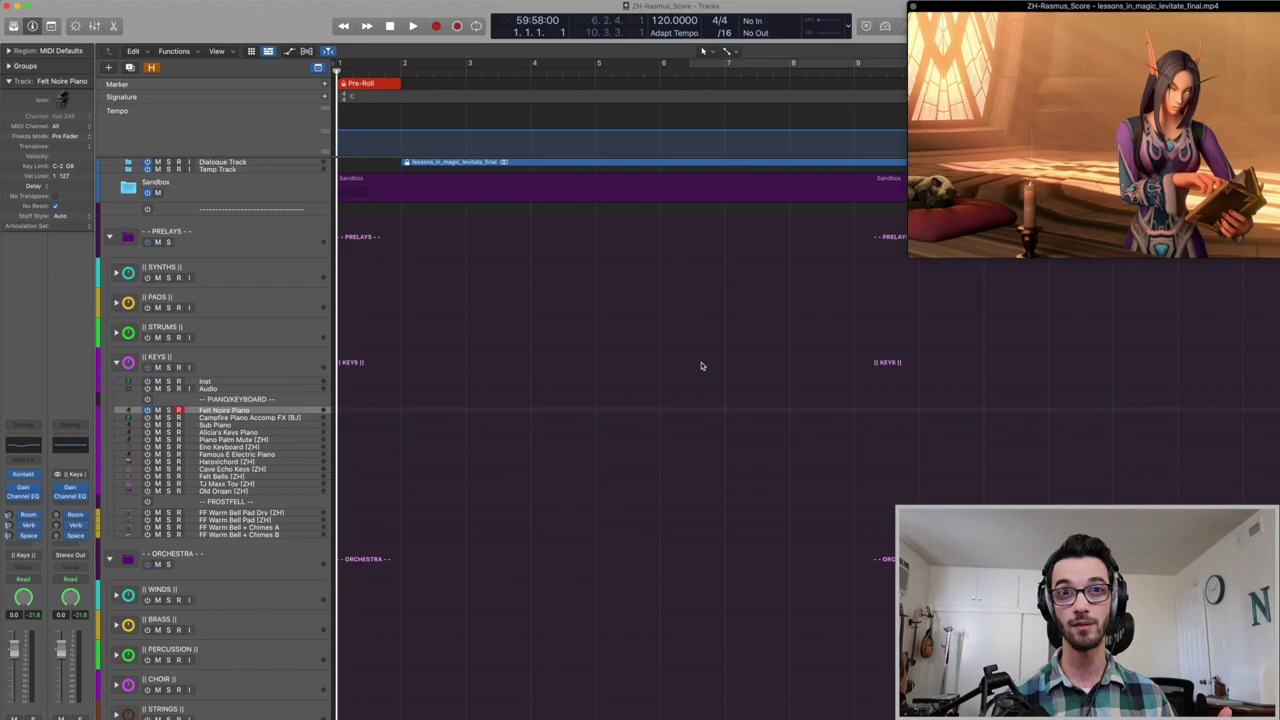
# Step: Play the start of the scene briefly and enlarge the movie window to full screen
pyautogui.press('space')
pyautogui.moveTo(1086, 113)
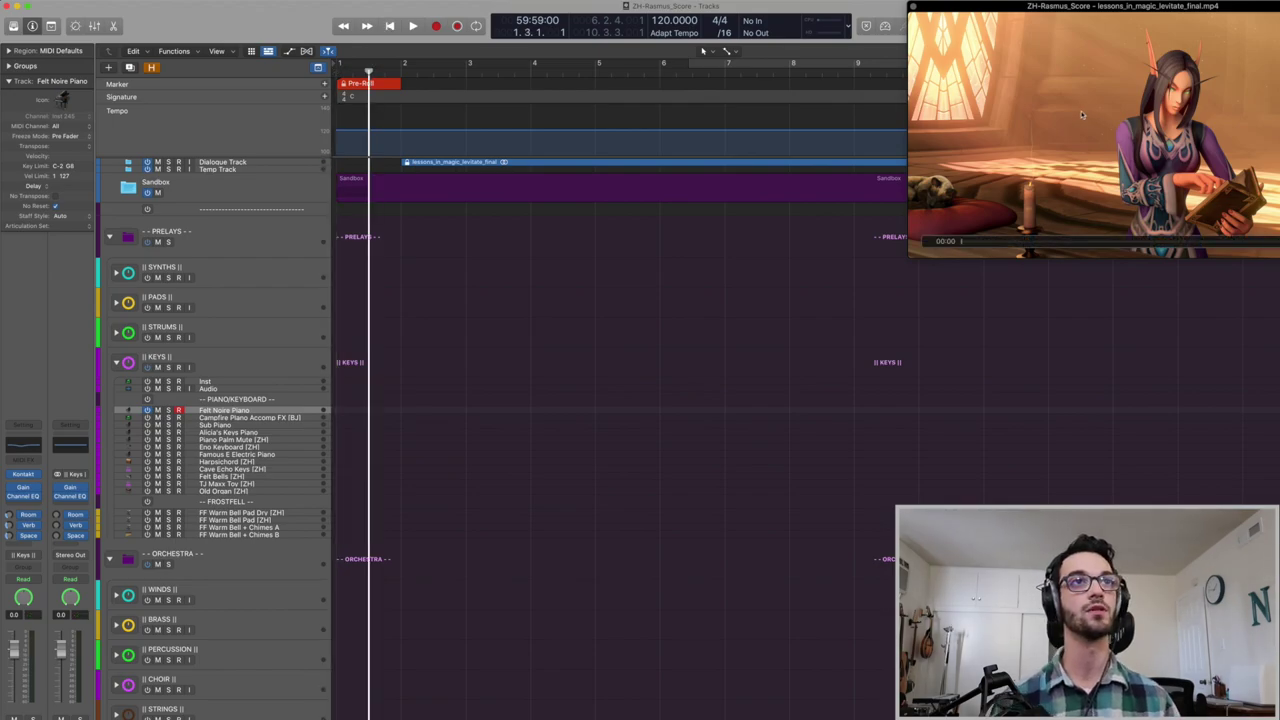
pyautogui.rightClick(1082, 115)
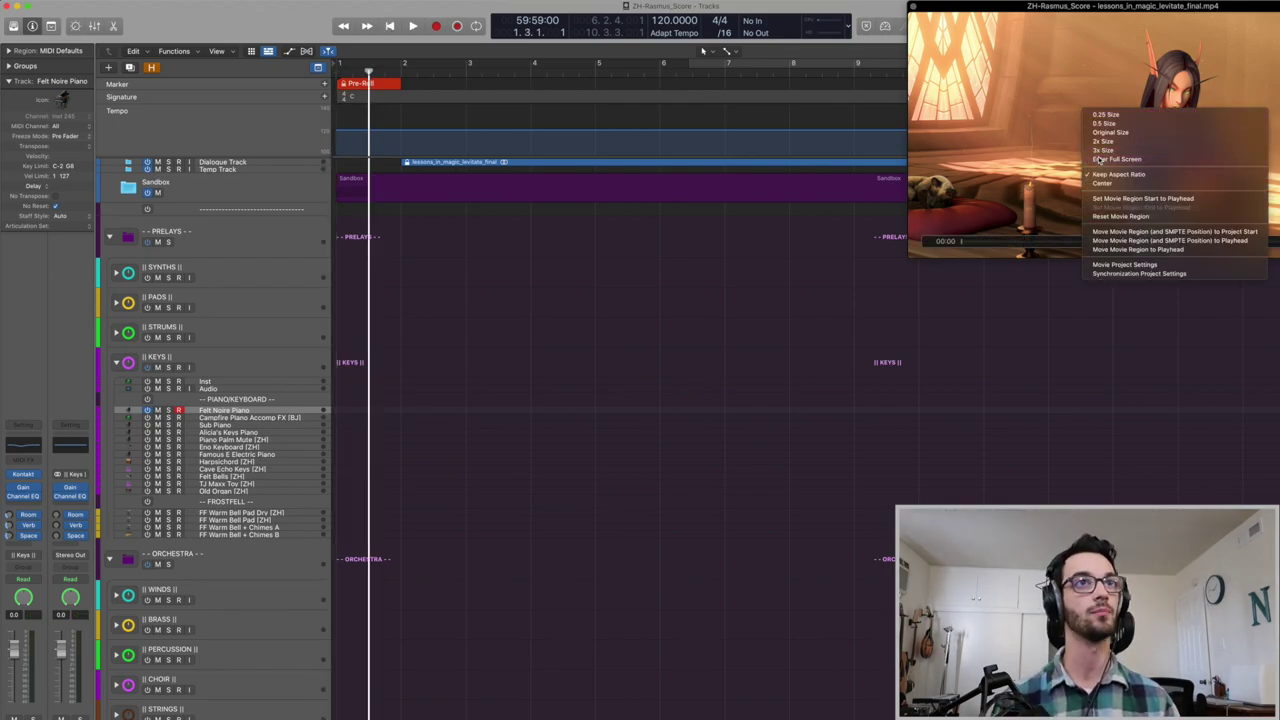
pyautogui.click(1100, 159)
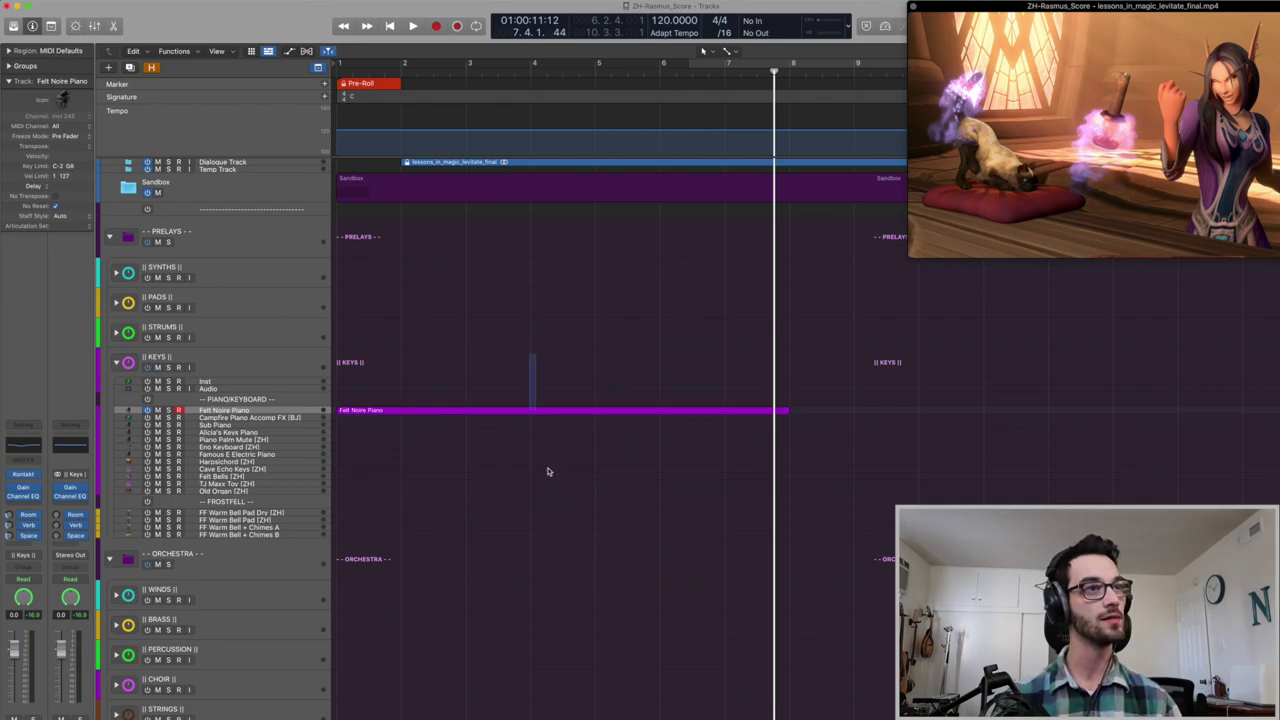
# Step: Play back the recorded Felt Noire Piano region against the picture and lock the region's position
pyautogui.press('p')
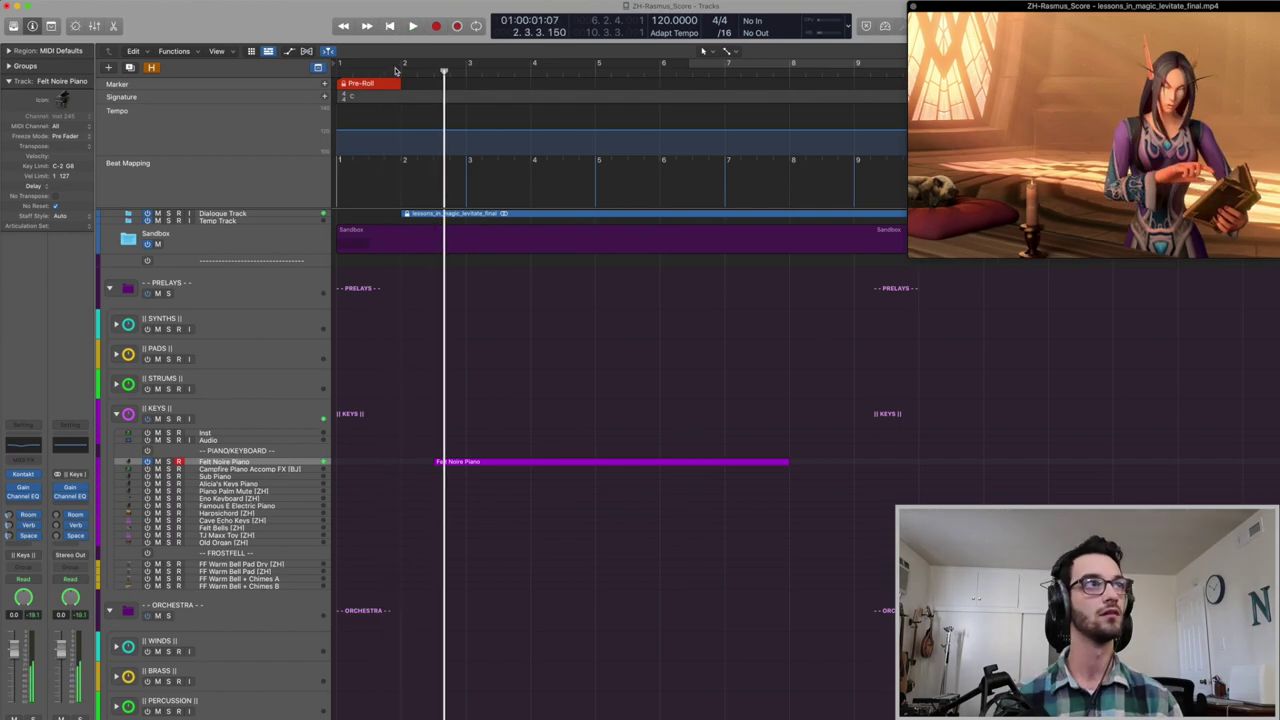
pyautogui.press('space')
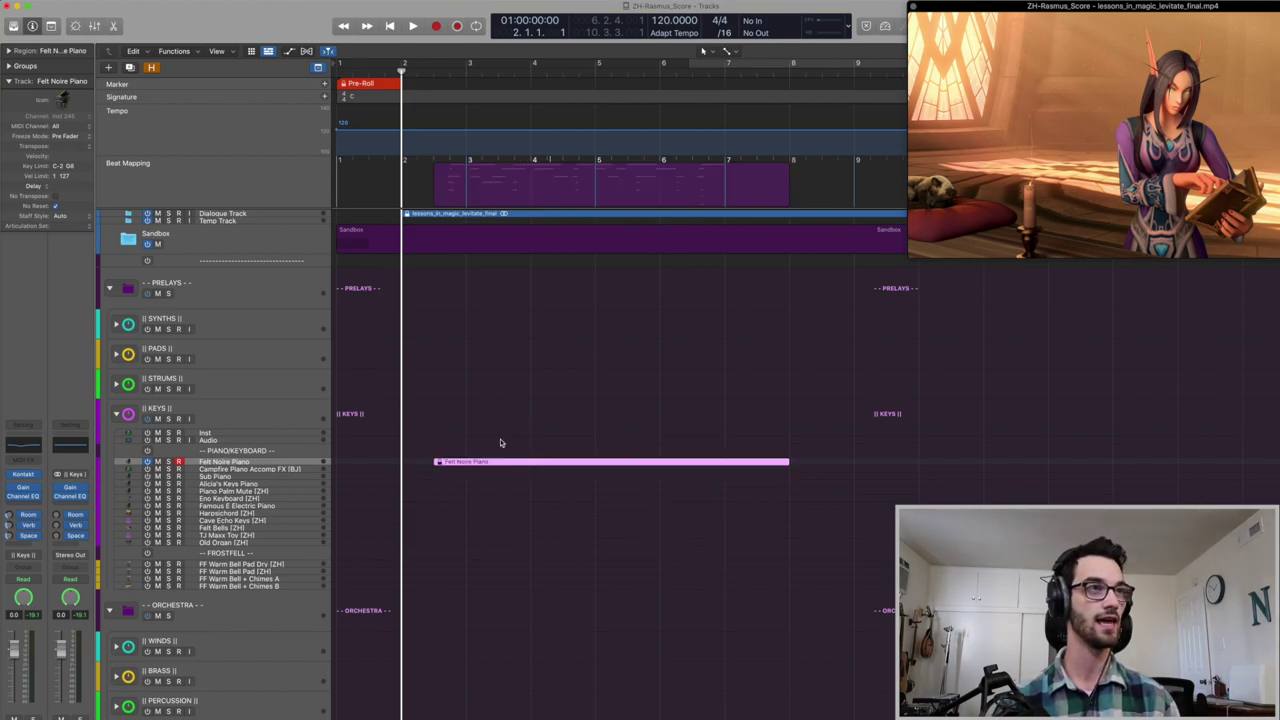
pyautogui.click(349, 195)
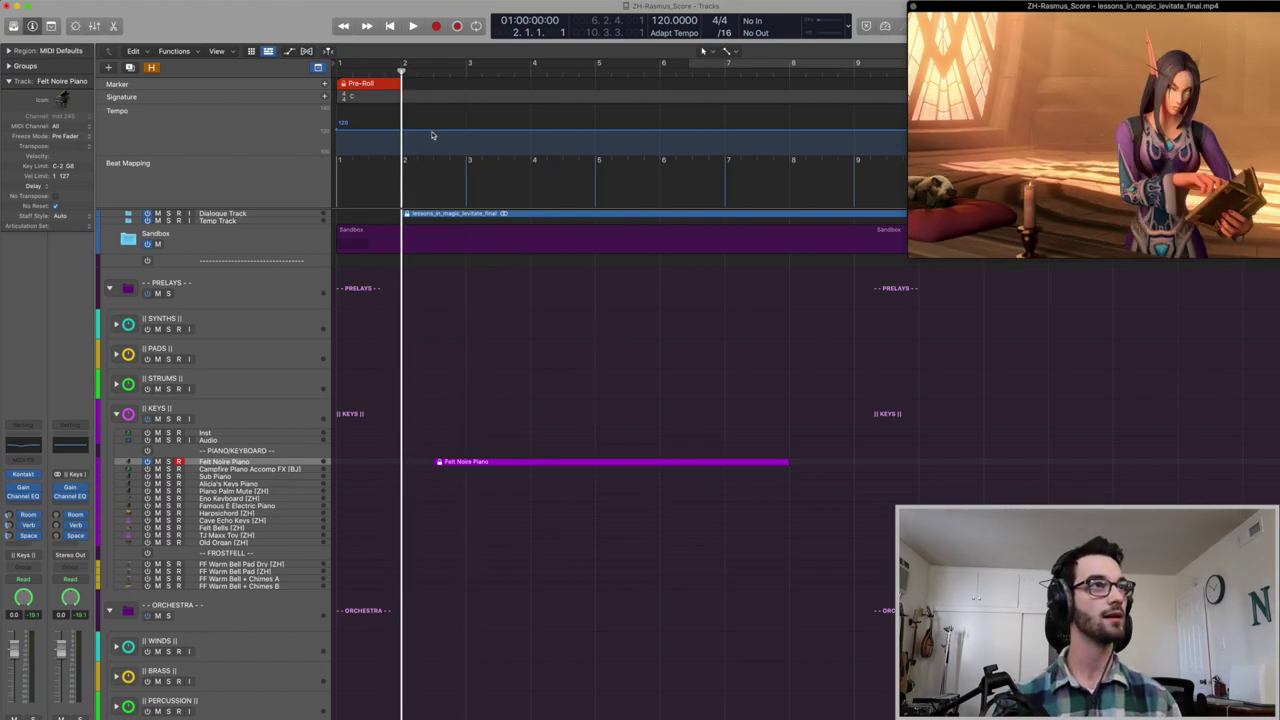
# Step: Add a tempo change at bar 2 and raise it to 152 BPM
pyautogui.press('.')
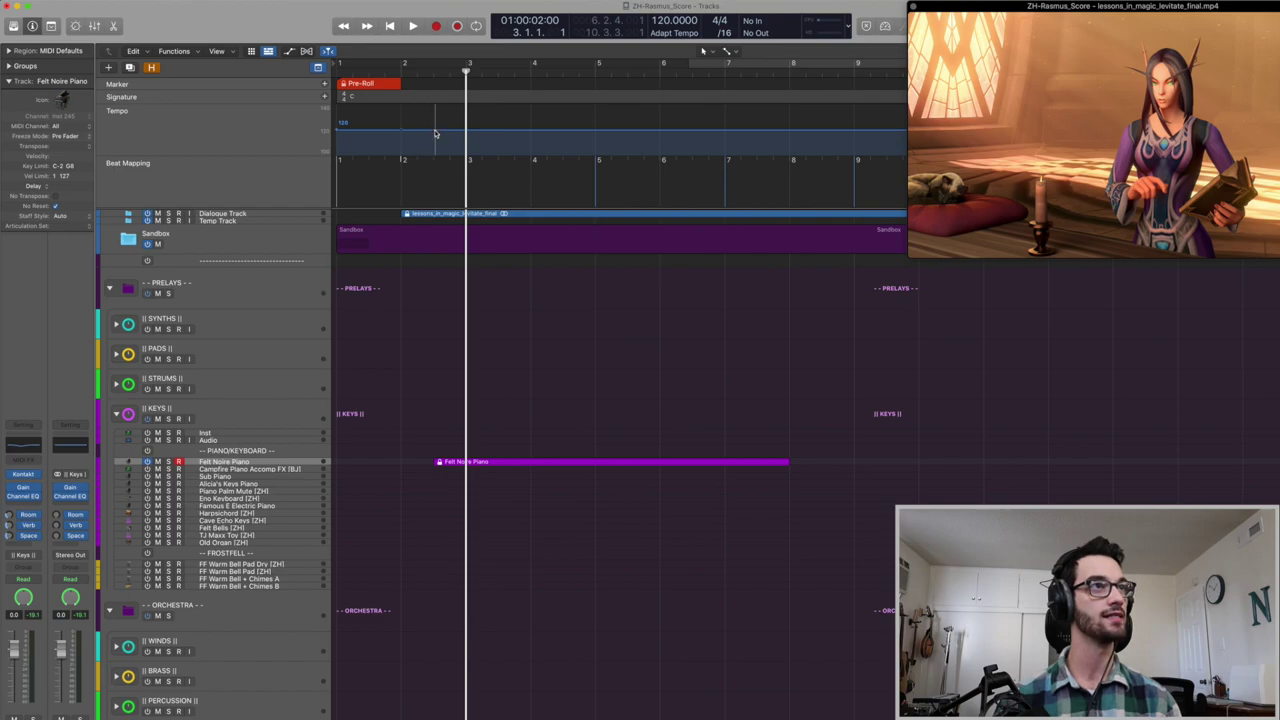
pyautogui.click(446, 131)
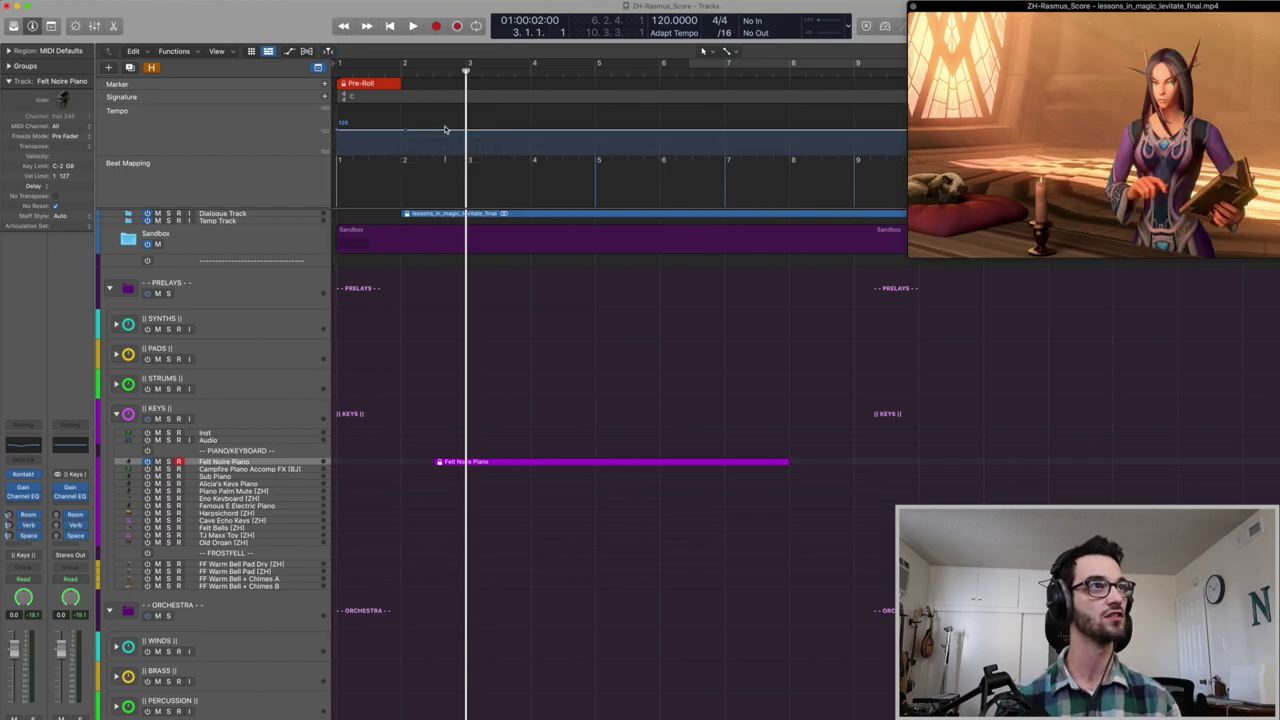
pyautogui.moveTo(438, 132); pyautogui.dragTo(440, 122)
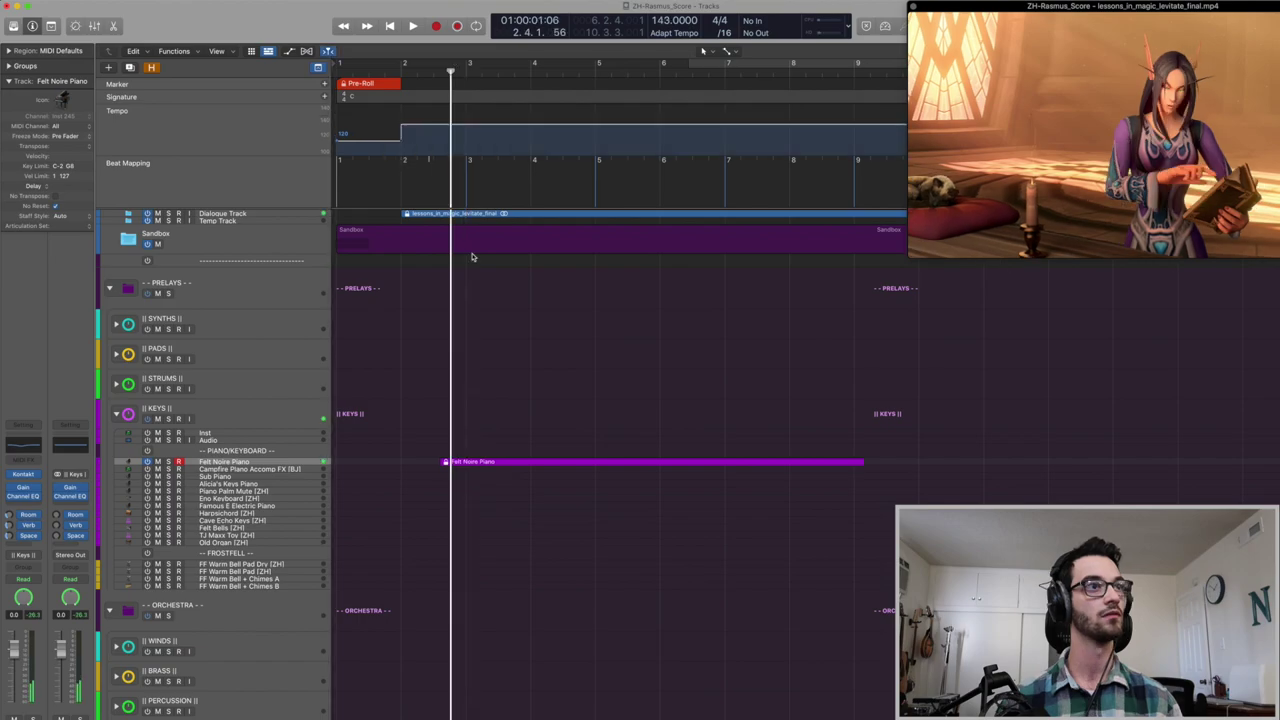
pyautogui.click(446, 128)
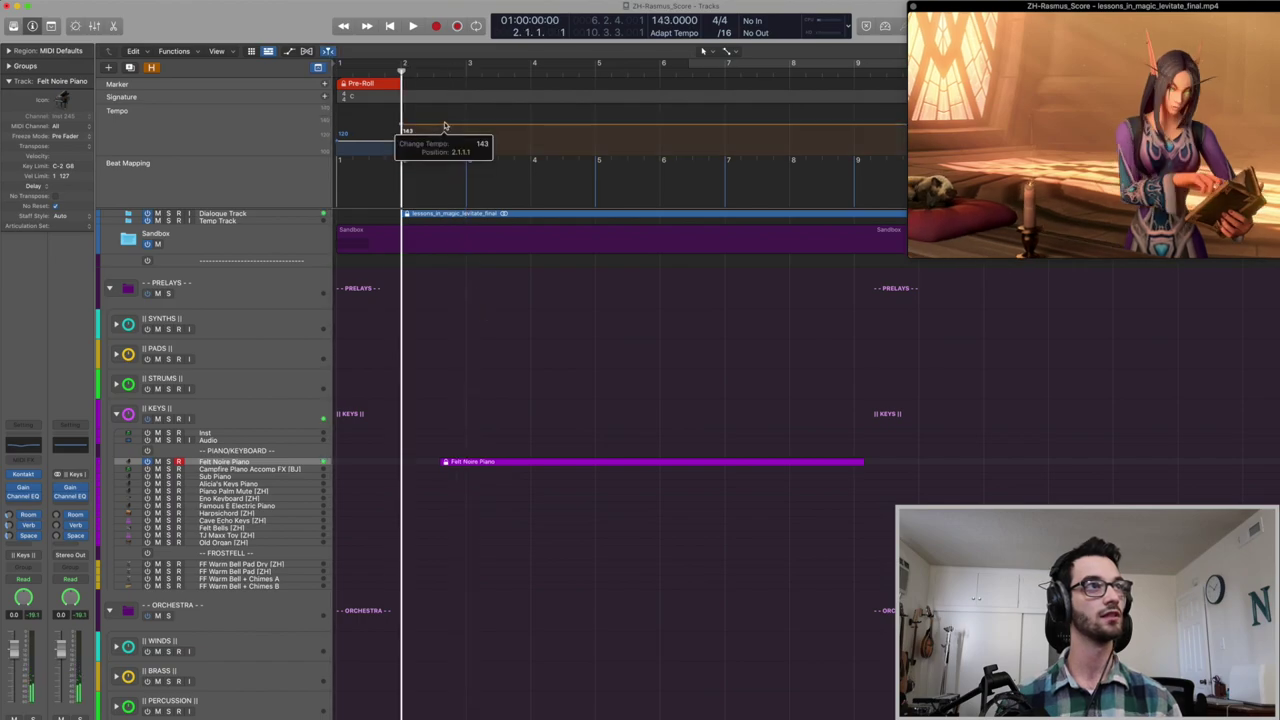
pyautogui.moveTo(446, 121); pyautogui.dragTo(446, 121)
# Step: Audition the opening at the new tempo, split the Felt Noire Piano region at 2 4 1, and mute the region
pyautogui.press('space')
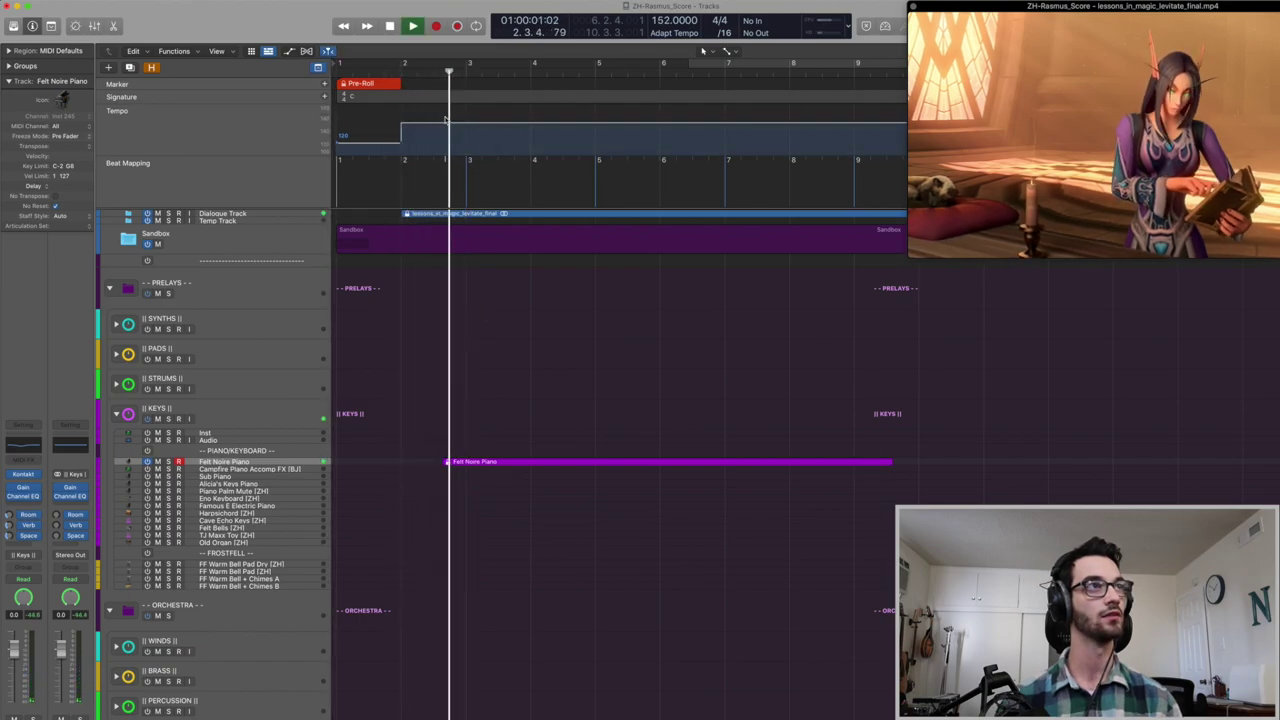
pyautogui.moveTo(463, 357); pyautogui.dragTo(543, 549)
pyautogui.press('space')
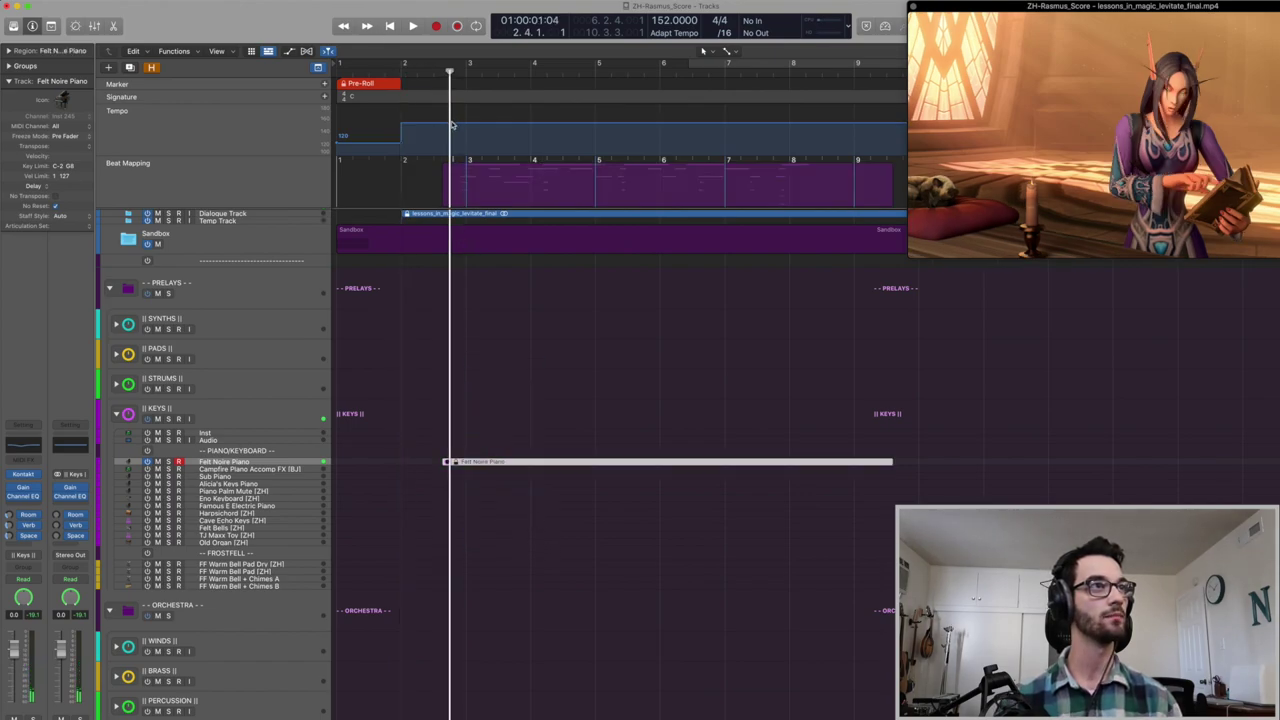
# Step: Set the time signature to 3/4 from bar 2 and play the opening to check it
pyautogui.click(424, 101)
pyautogui.doubleClick(424, 97)
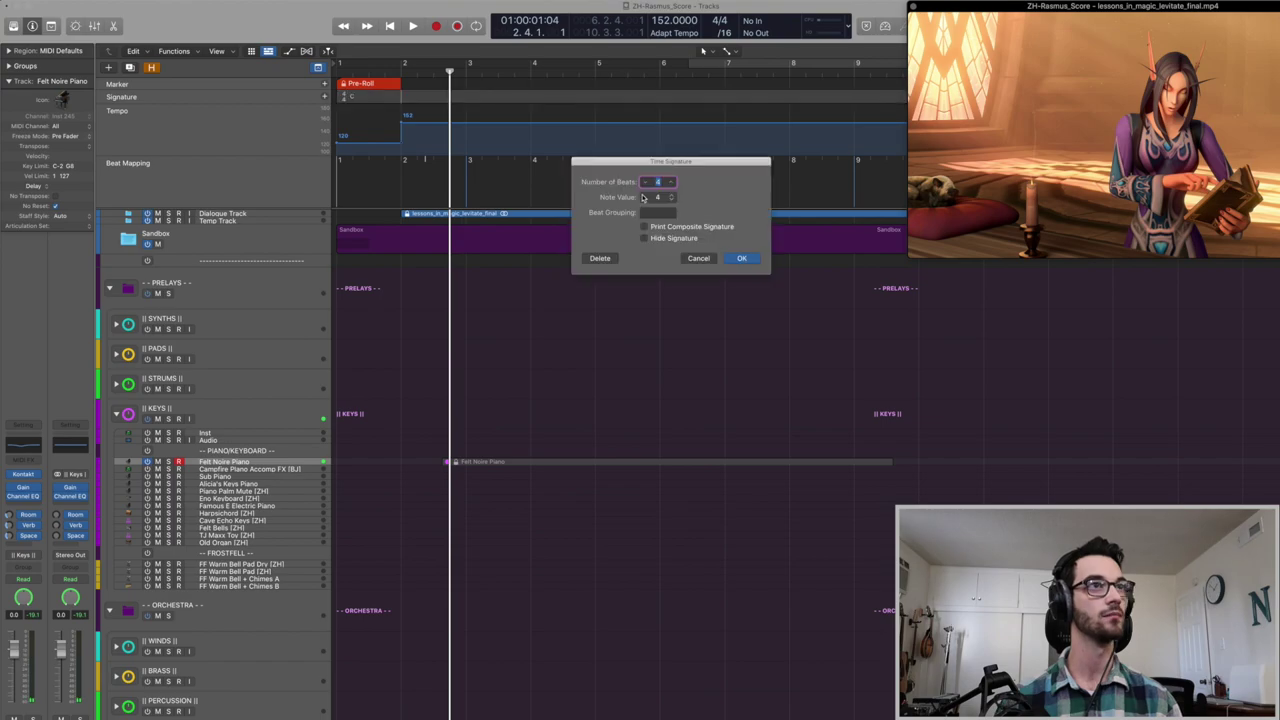
pyautogui.click(741, 259)
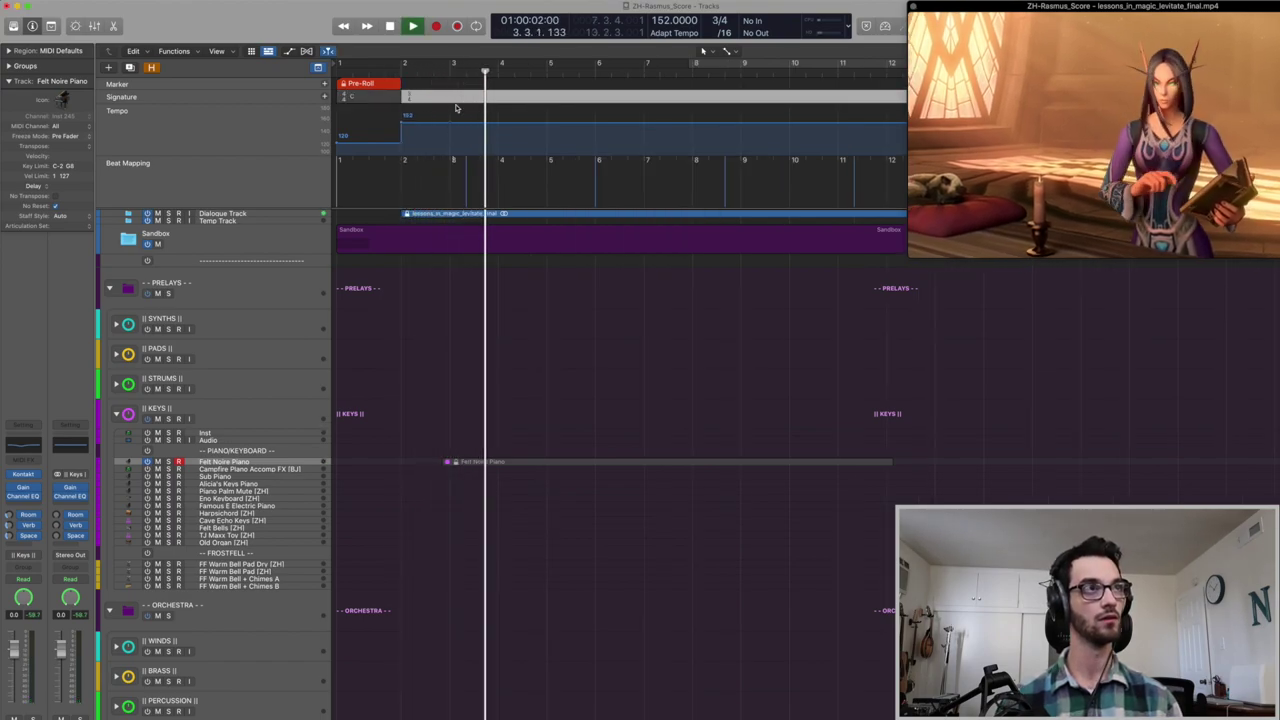
pyautogui.press('space')
# Step: Select the piano region and examine its notes in the Piano Roll while playing from bar 3
pyautogui.click(500, 462)
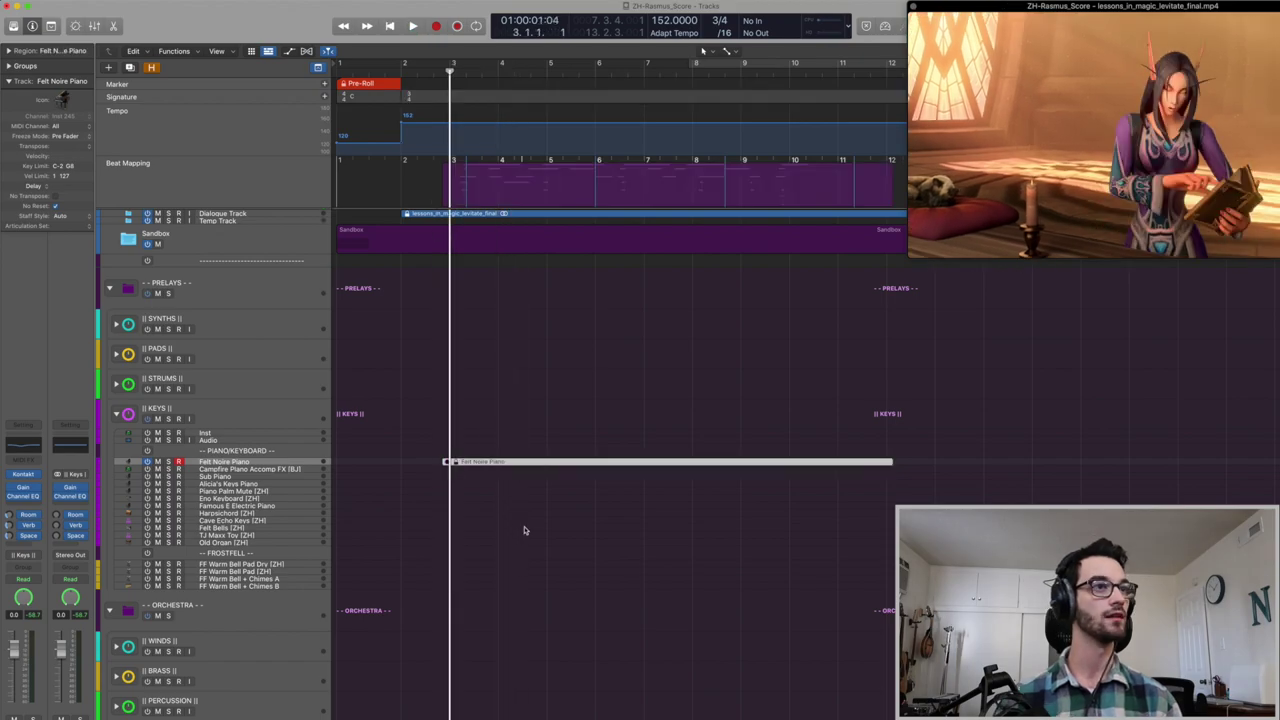
pyautogui.press('p')
pyautogui.press('space')
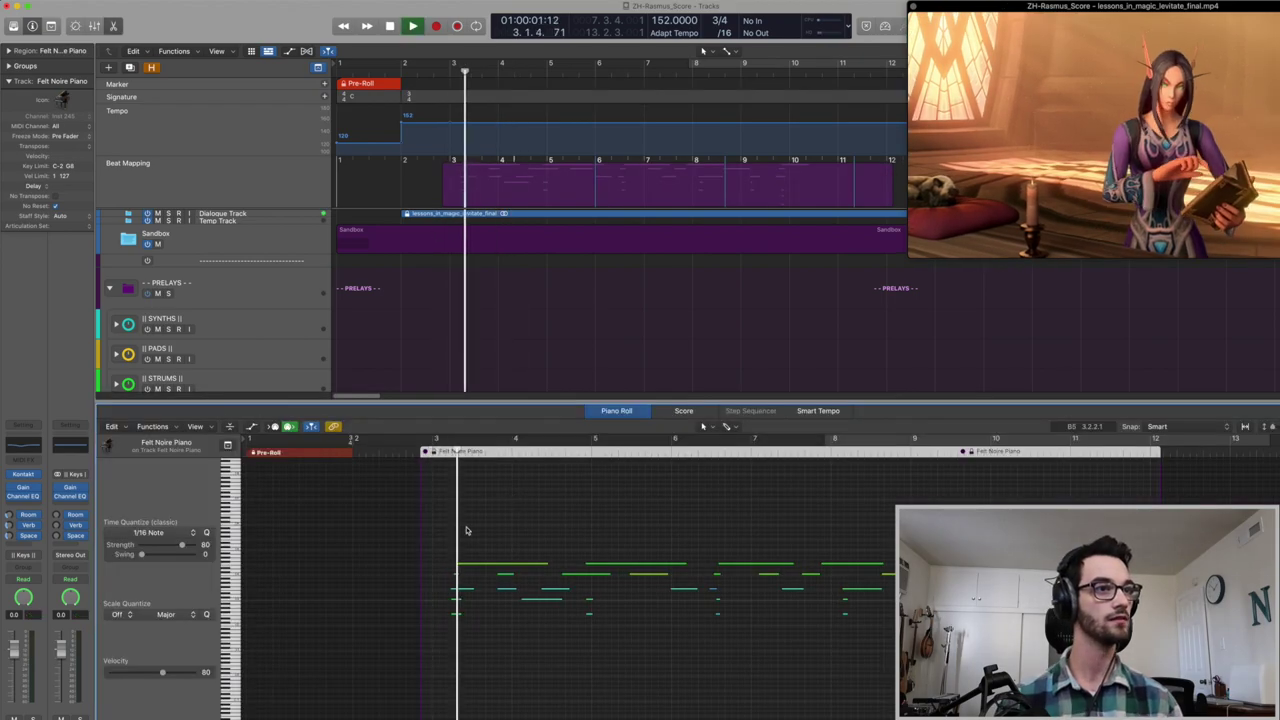
pyautogui.press('space')
pyautogui.press('p')
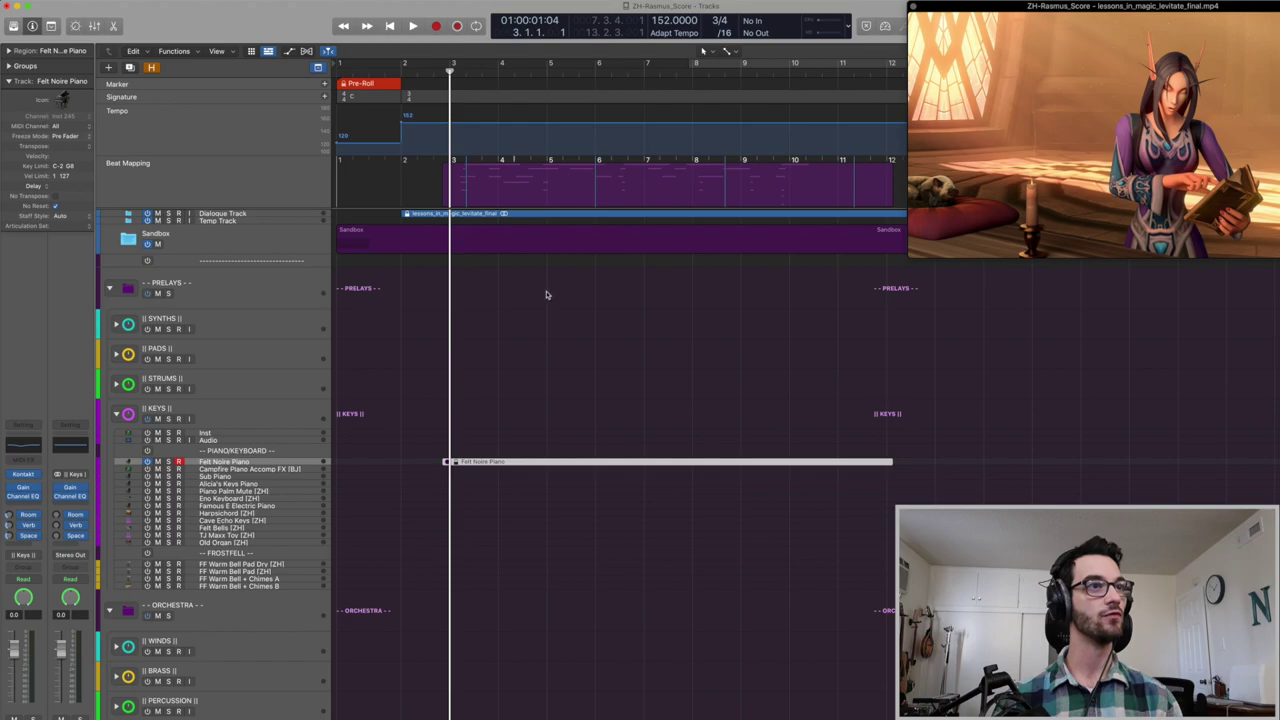
# Step: Add a tempo change at bar 3 and lower it to 114 BPM
pyautogui.press('.')
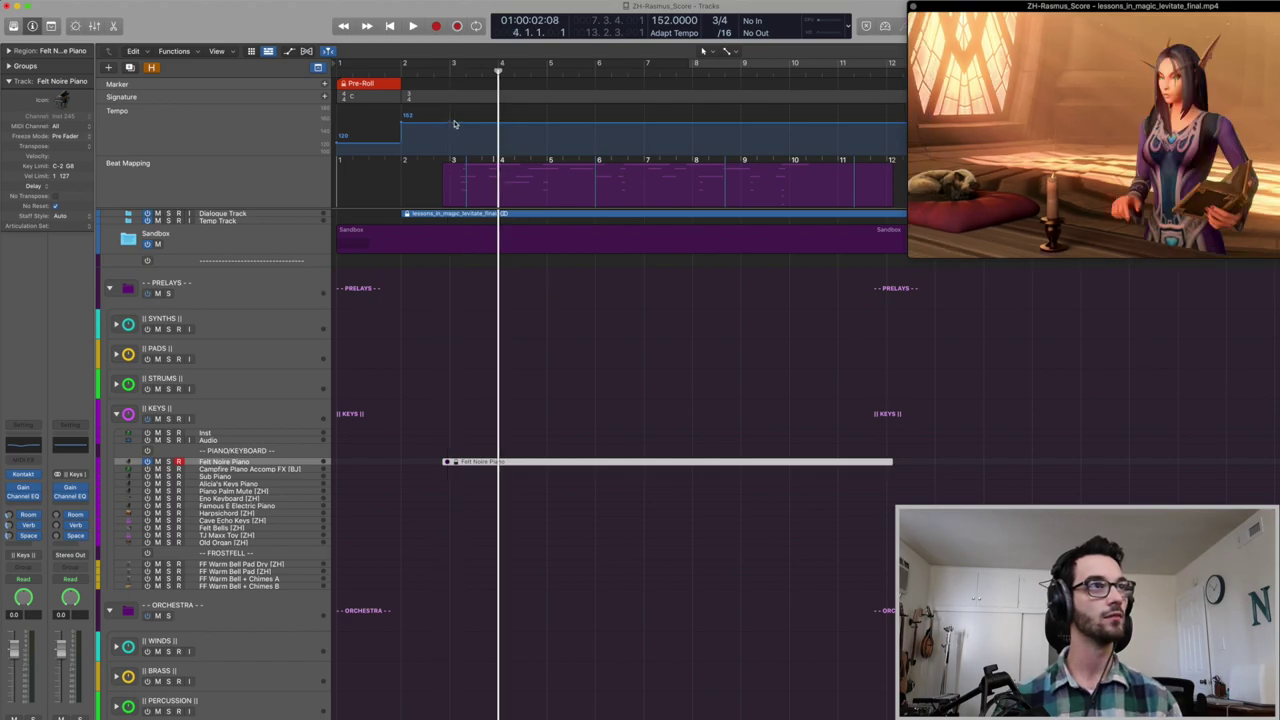
pyautogui.press('.')
pyautogui.press('.')
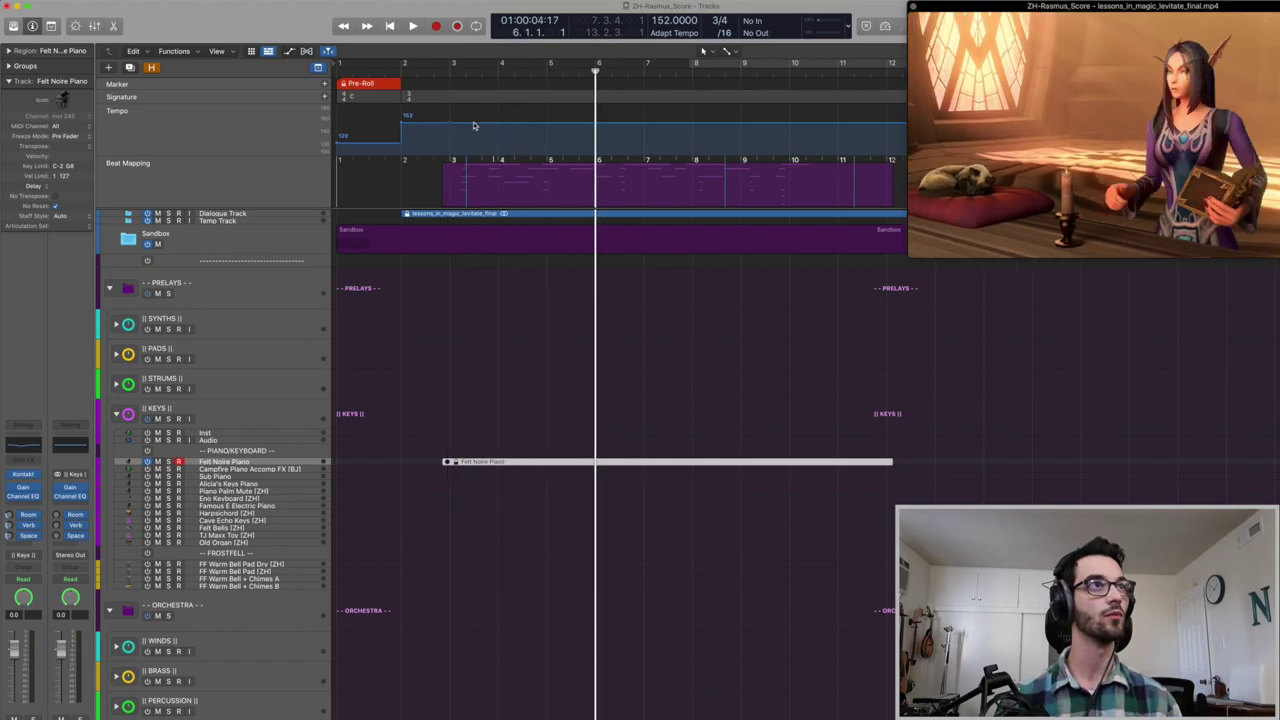
pyautogui.moveTo(481, 125); pyautogui.dragTo(440, 158)
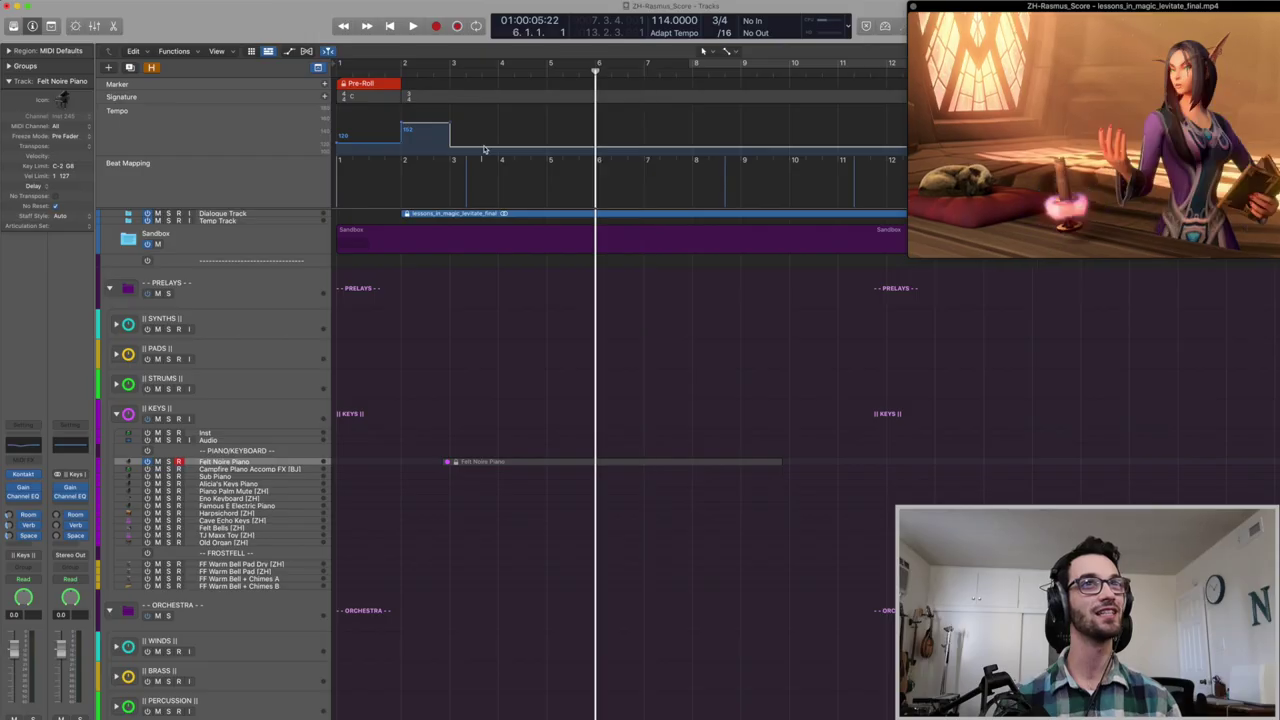
# Step: Play the scene from bar 6 to judge the slower tempo against the picture, then return to bar 6
pyautogui.press('space')
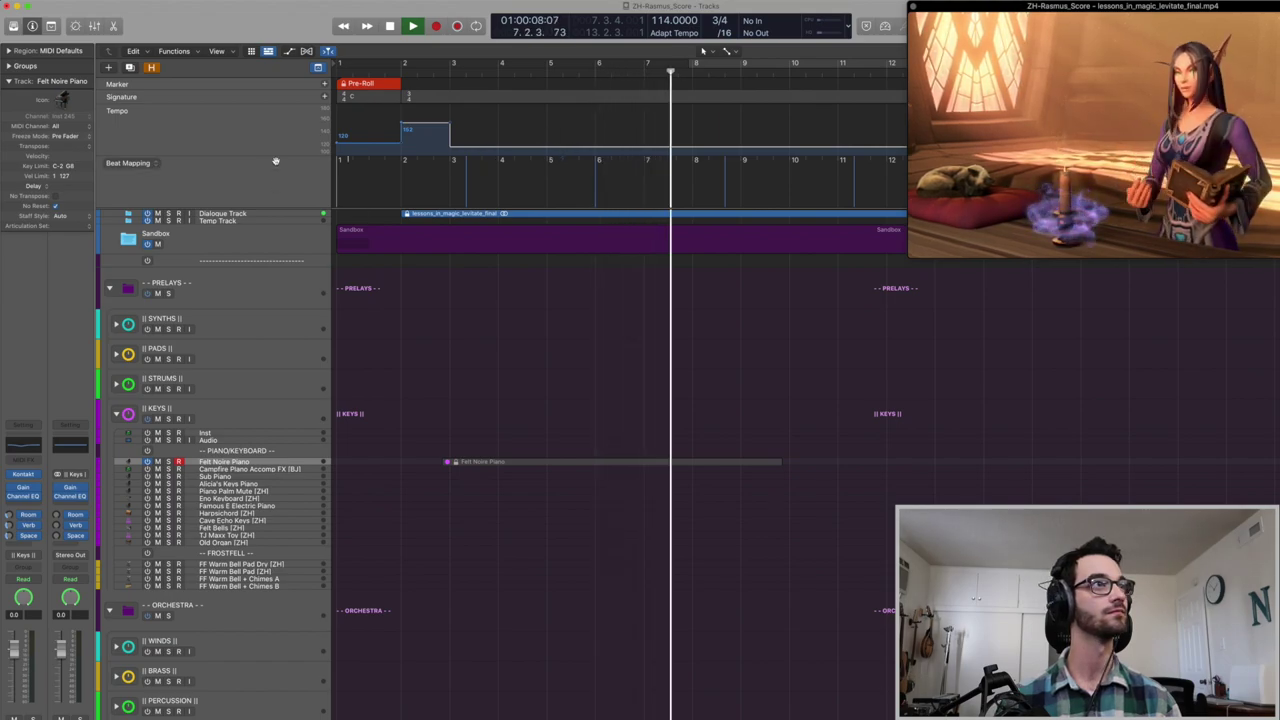
pyautogui.press('space')
pyautogui.press(',')
pyautogui.press(',')
pyautogui.press(',')
pyautogui.press(',')
pyautogui.press(',')
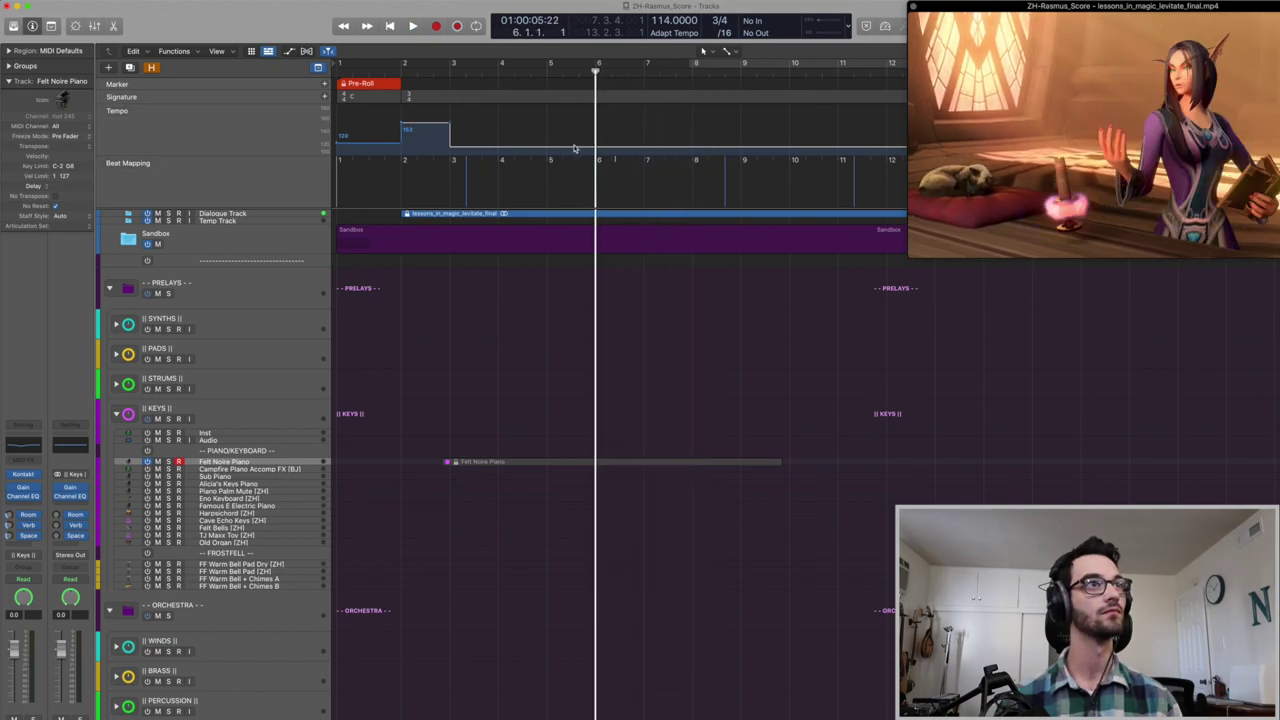
# Step: Lower the tempo from bar 3 to 90 BPM and play the scene to check the pacing
pyautogui.press('space')
pyautogui.moveTo(549, 163); pyautogui.dragTo(565, 170)
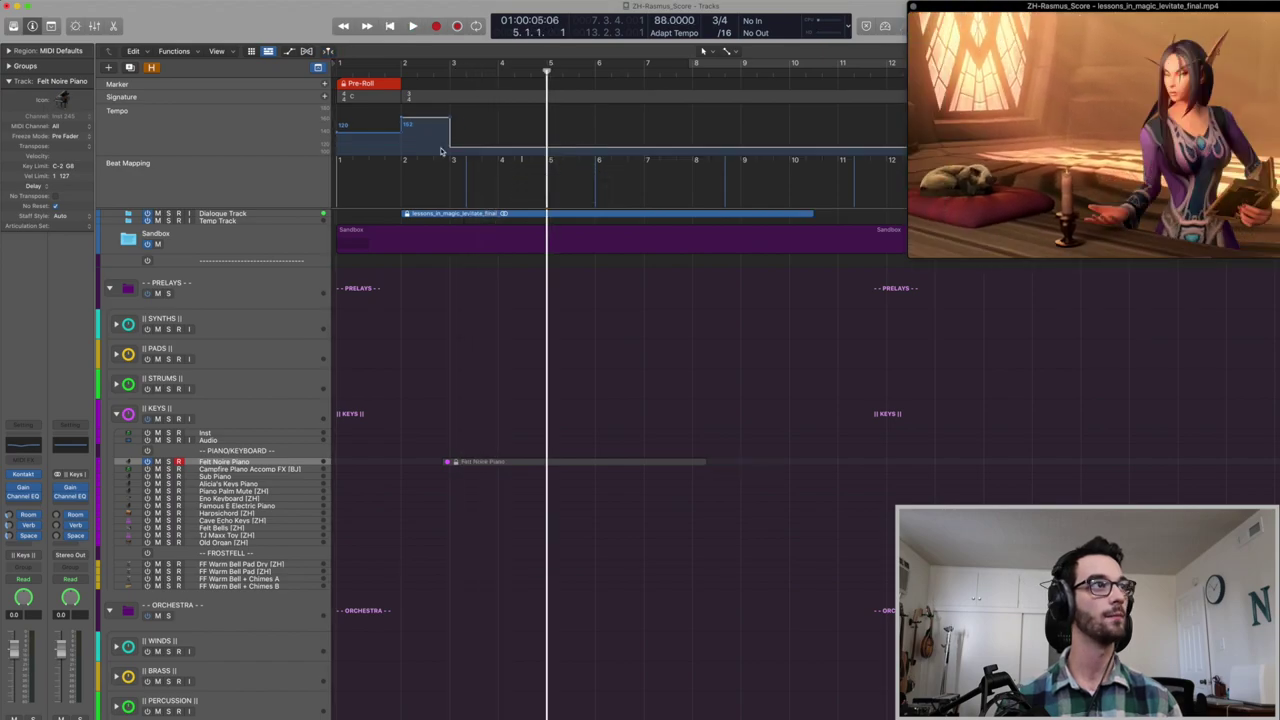
pyautogui.press('space')
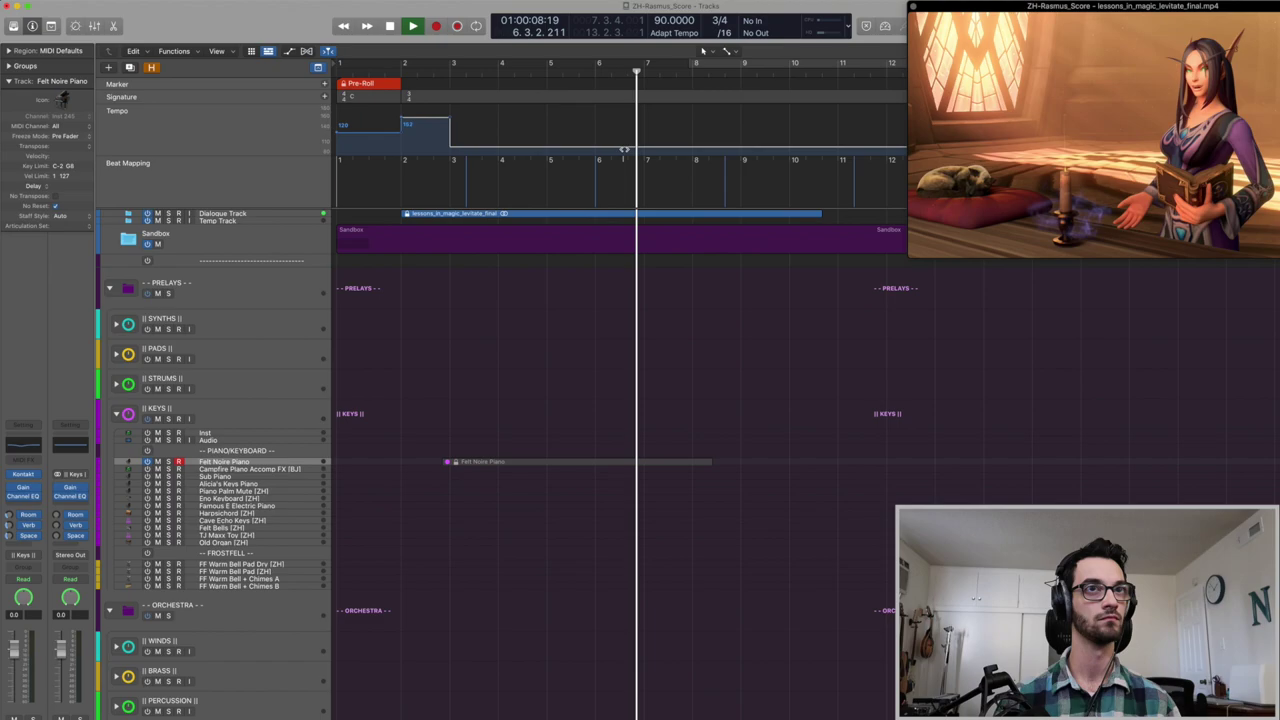
# Step: Play the scene from bar 3, then replay bars 6 to 7 to judge how the tempo fits the levitation action
pyautogui.press(',')
pyautogui.press(',')
pyautogui.press(',')
pyautogui.press(',')
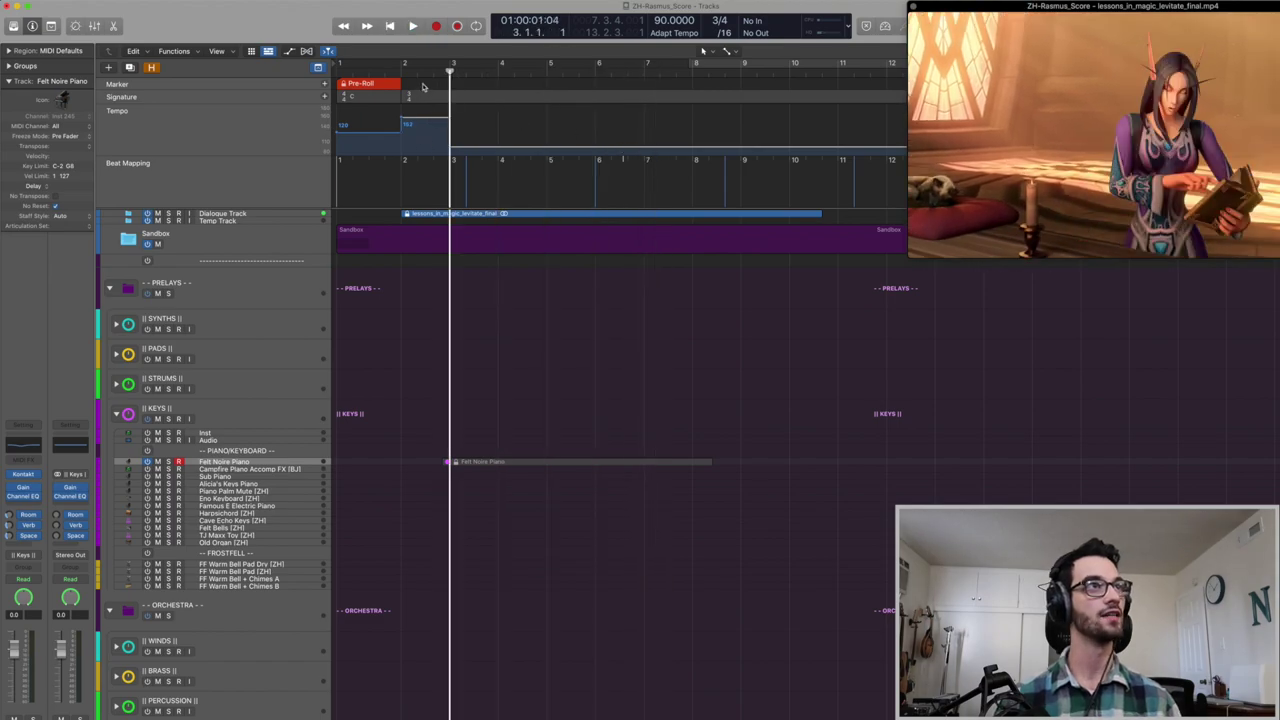
pyautogui.press('space')
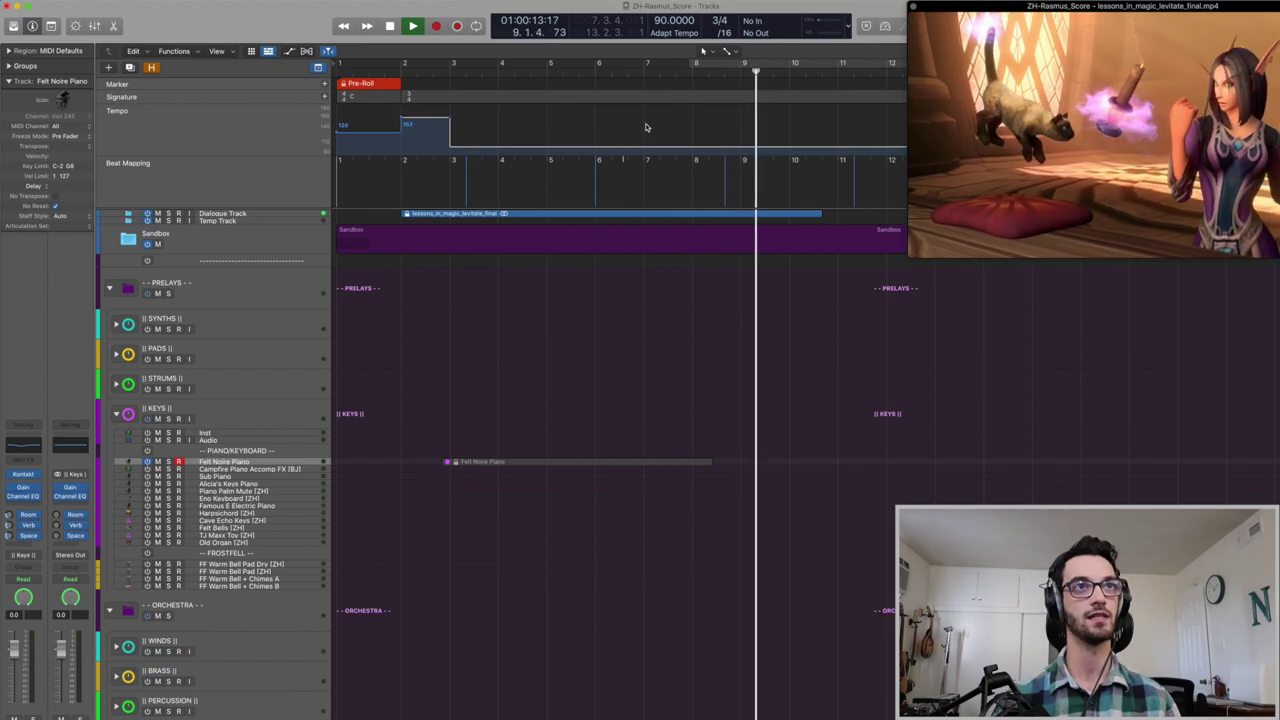
pyautogui.press(',')
pyautogui.press(',')
pyautogui.press(',')
pyautogui.press(',')
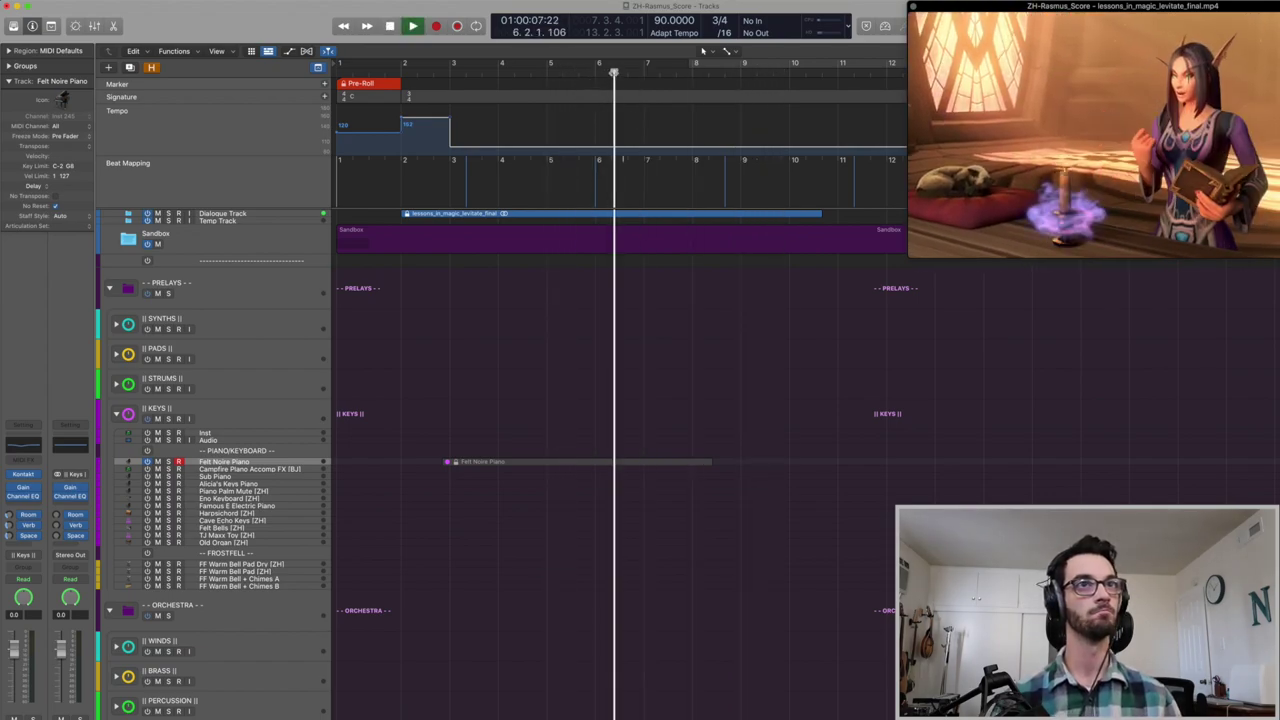
pyautogui.press('space')
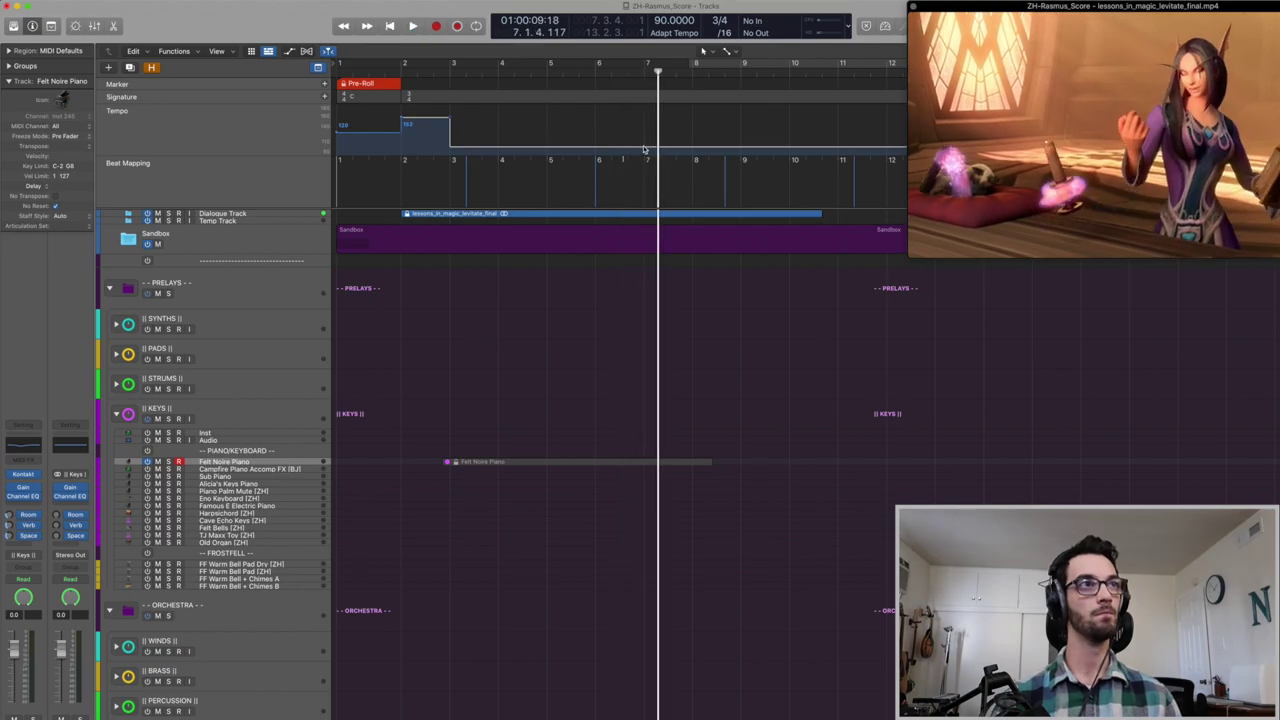
# Step: Add a tempo ramp starting at bar 7 and raise the tempo by bar 8 to 107 BPM
pyautogui.press('.')
pyautogui.press('.')
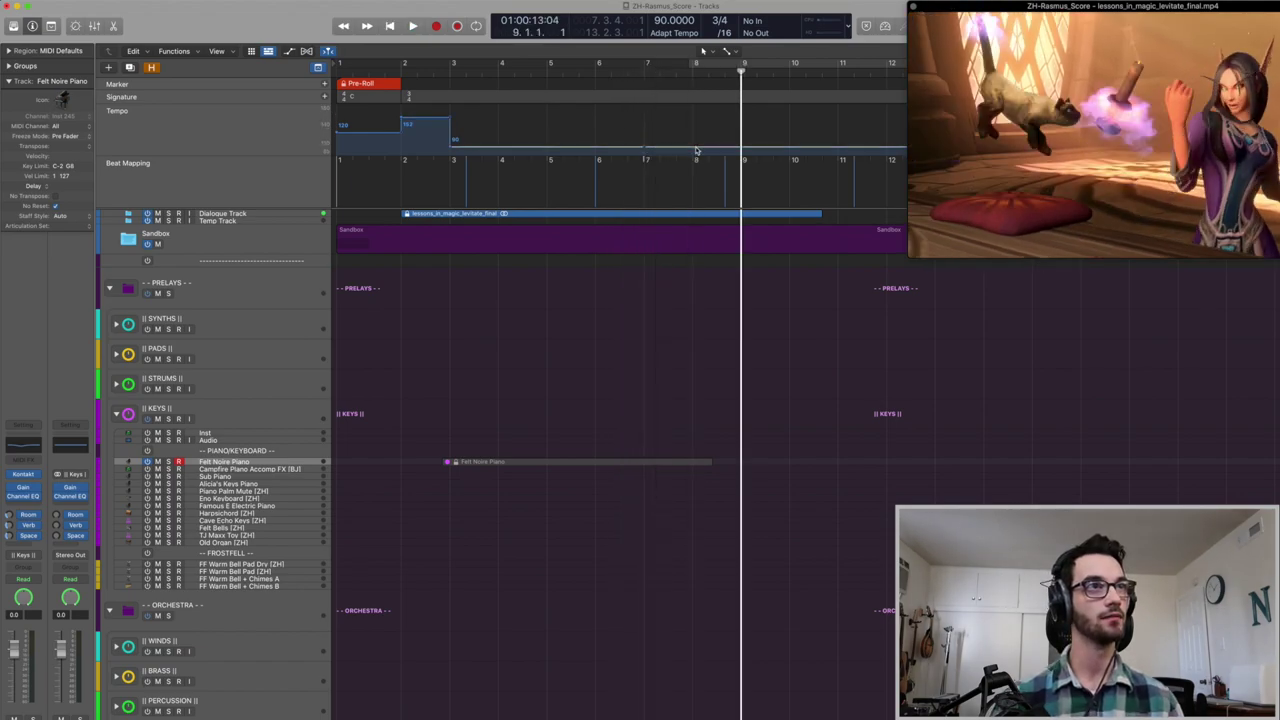
pyautogui.moveTo(686, 150); pyautogui.dragTo(686, 133)
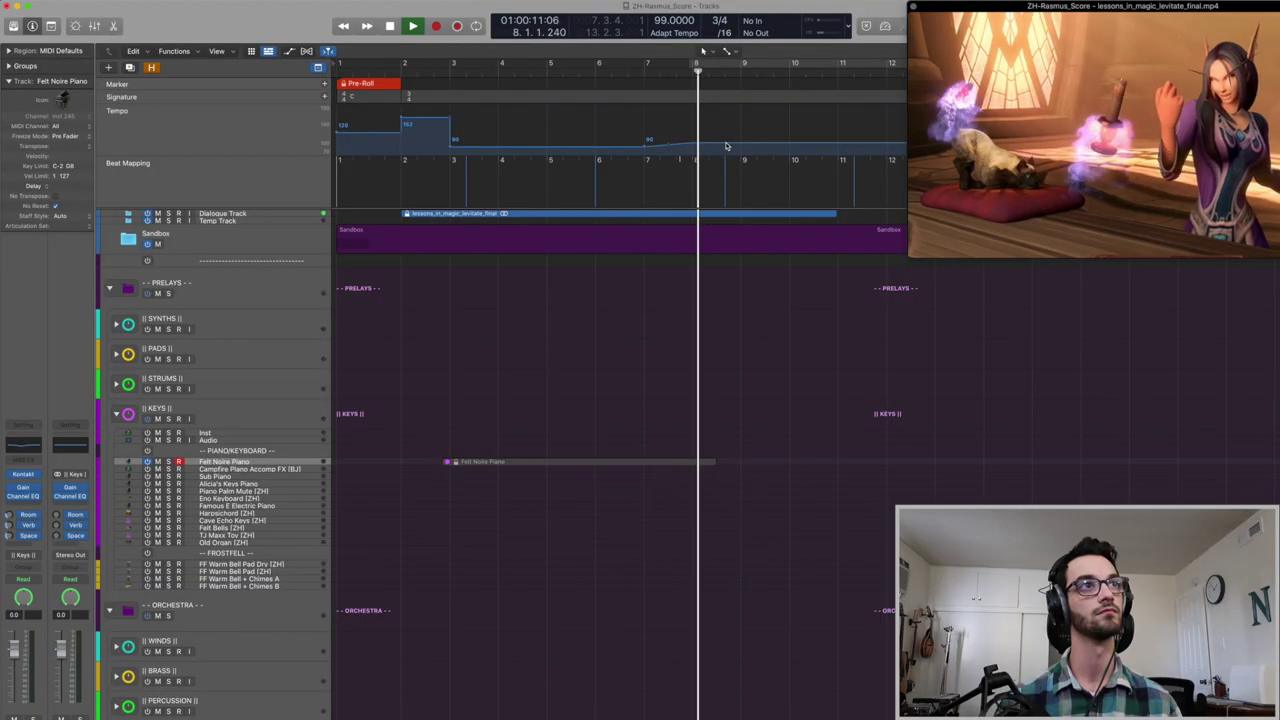
pyautogui.moveTo(726, 146); pyautogui.dragTo(727, 142)
pyautogui.press('space')
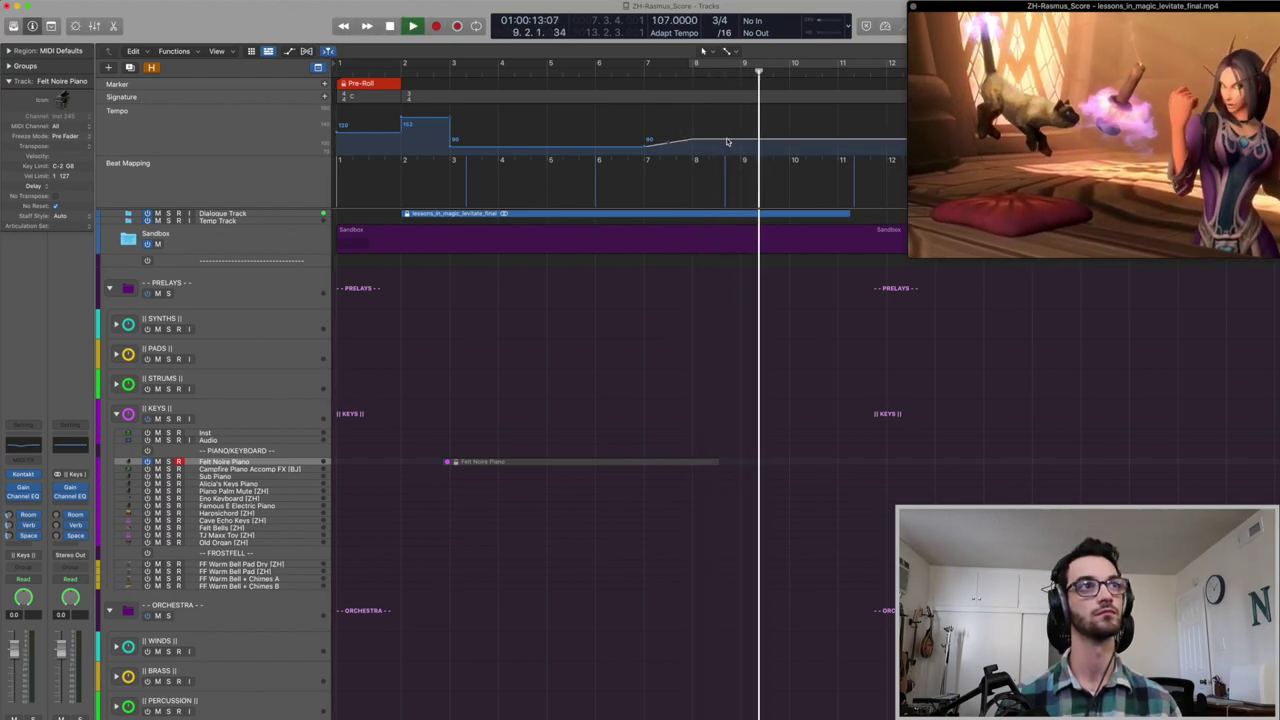
# Step: Curve the tempo ramp at bar 7, lower its end tempo to 103 BPM, and return the playhead to bar 2
pyautogui.moveTo(727, 142); pyautogui.dragTo(616, 117)
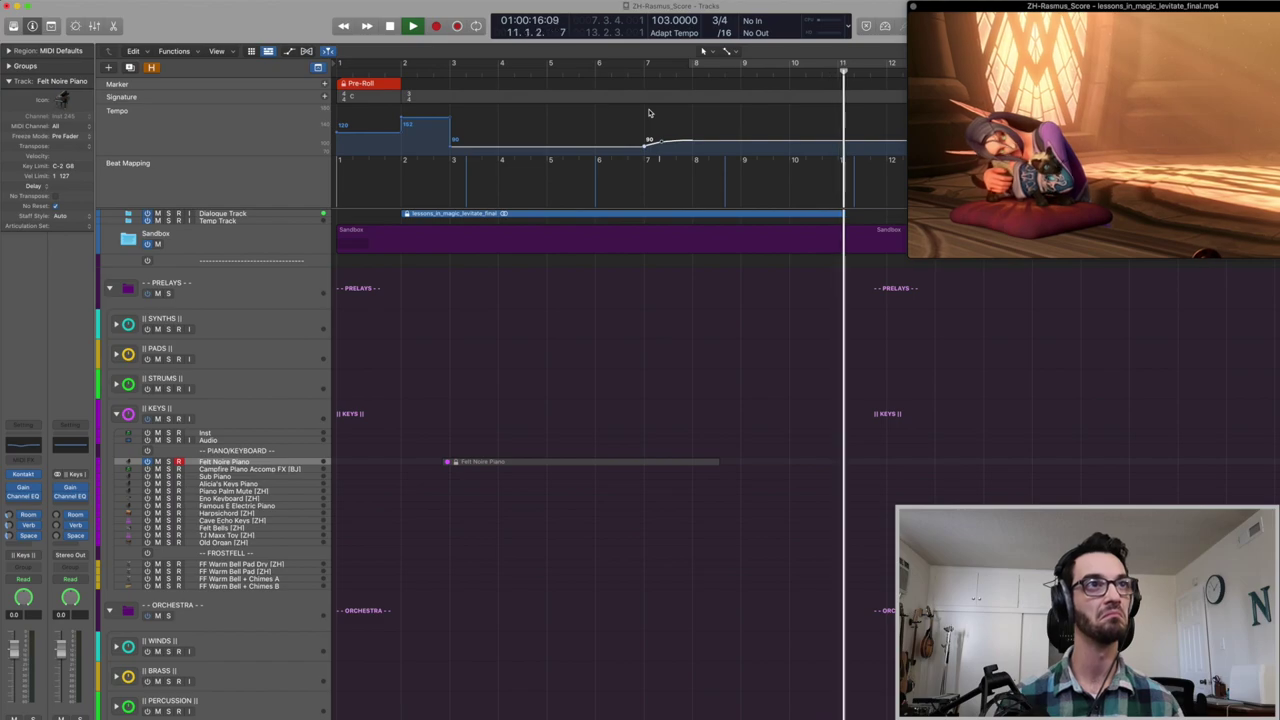
pyautogui.press('space')
pyautogui.press('Return')
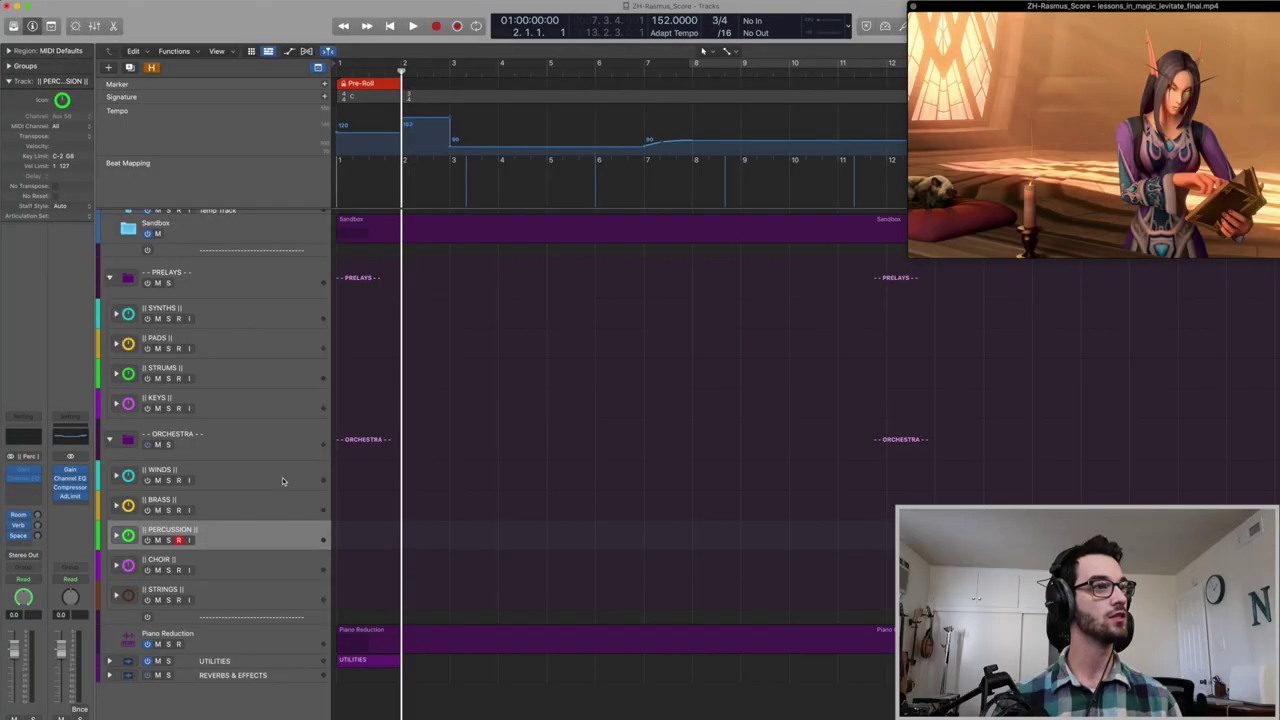
# Step: Expand the PERCUSSION track stack to show its individual instrument tracks
pyautogui.hotkey('ctrl', 'Right')
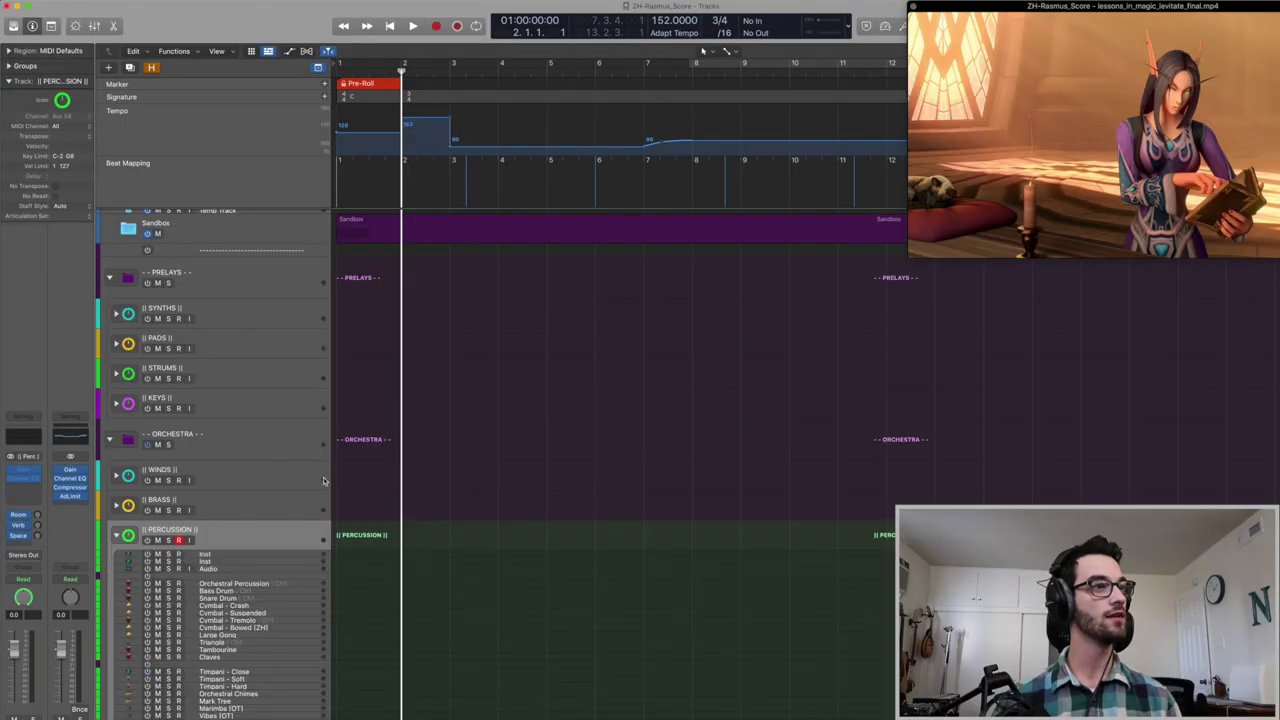
pyautogui.scroll(-5, 424, 470)
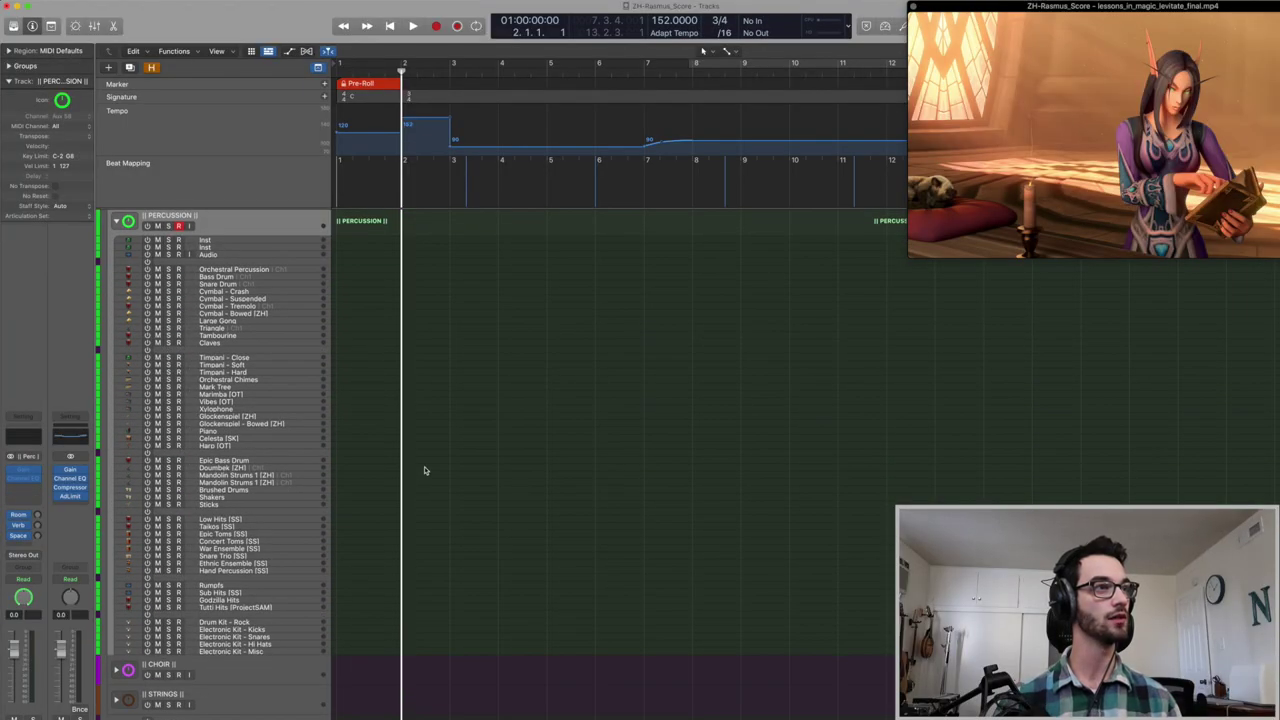
# Step: Perform a harp part on the Harp [OT] track from bar 2 and capture the performance as a recorded region
pyautogui.click(424, 470)
pyautogui.click(223, 447)
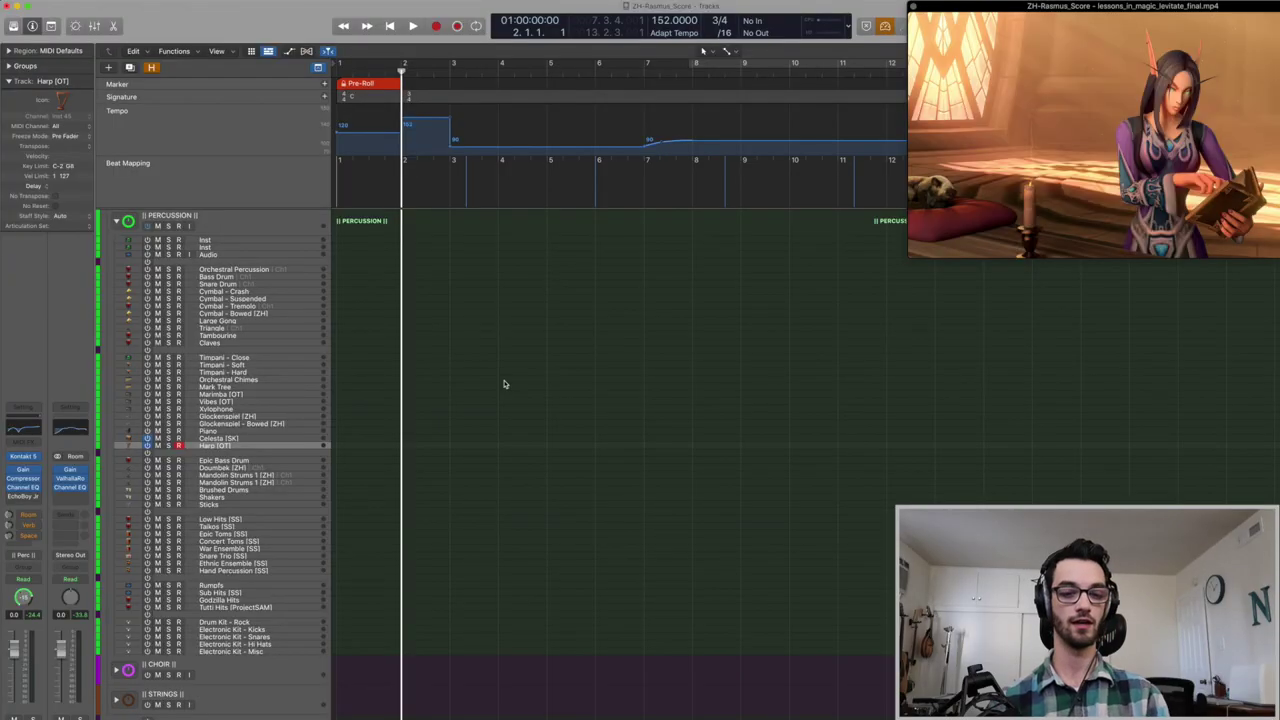
pyautogui.press('space')
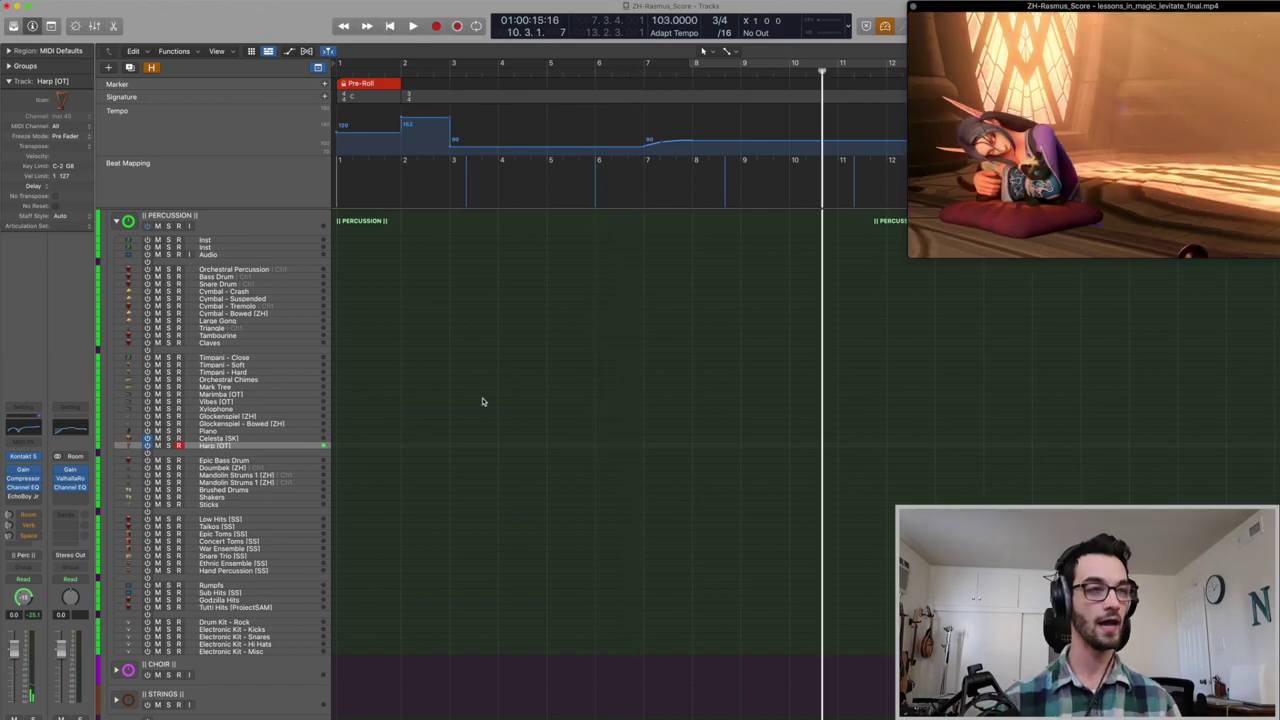
pyautogui.hotkey('shift', 'r')
pyautogui.press('super+a')
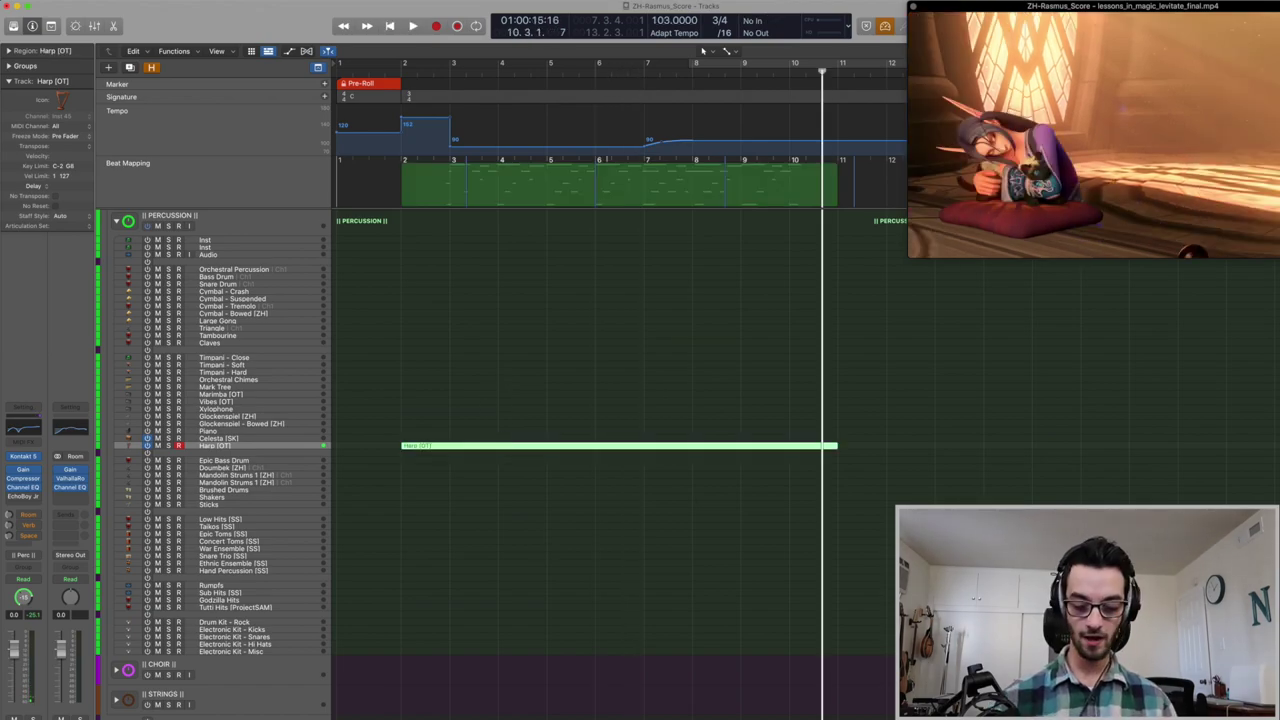
# Step: Play back the harp region, open its notes in the Piano Roll, and turn off time quantize for the four notes at bar 3
pyautogui.press('space')
pyautogui.press('p')
pyautogui.press('p')
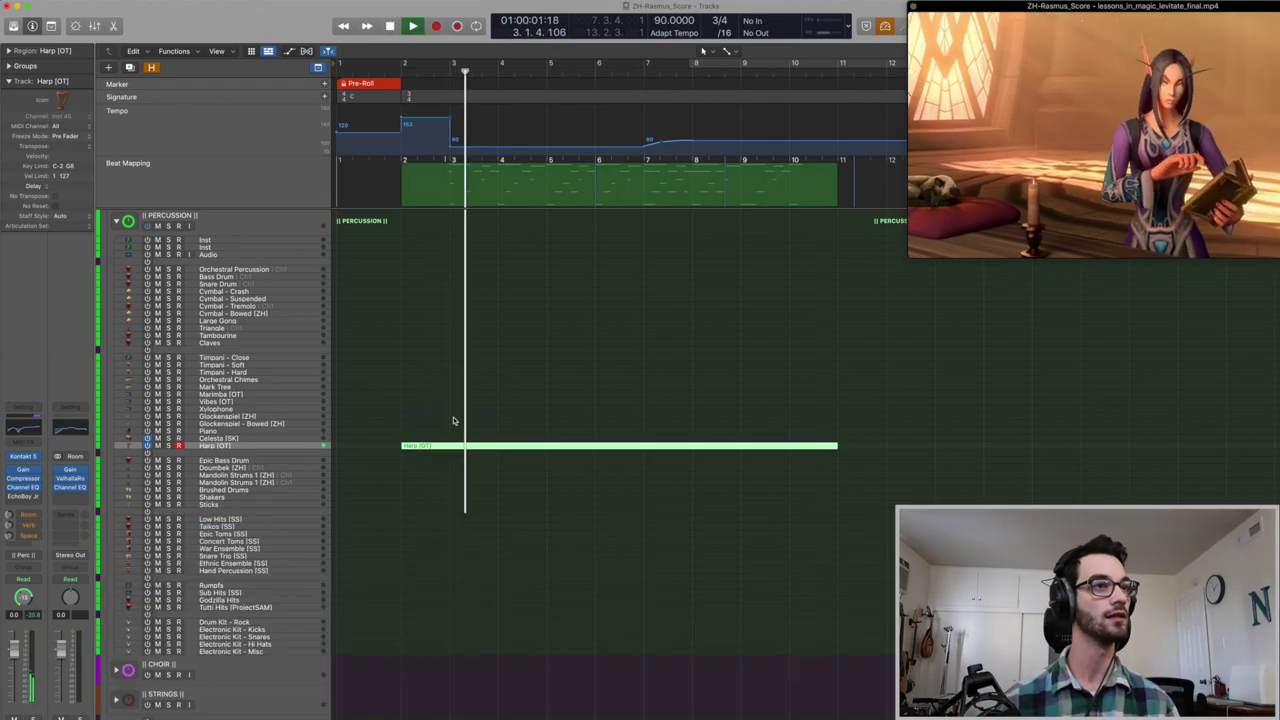
pyautogui.press('p')
pyautogui.moveTo(505, 521); pyautogui.dragTo(500, 445)
pyautogui.press('space')
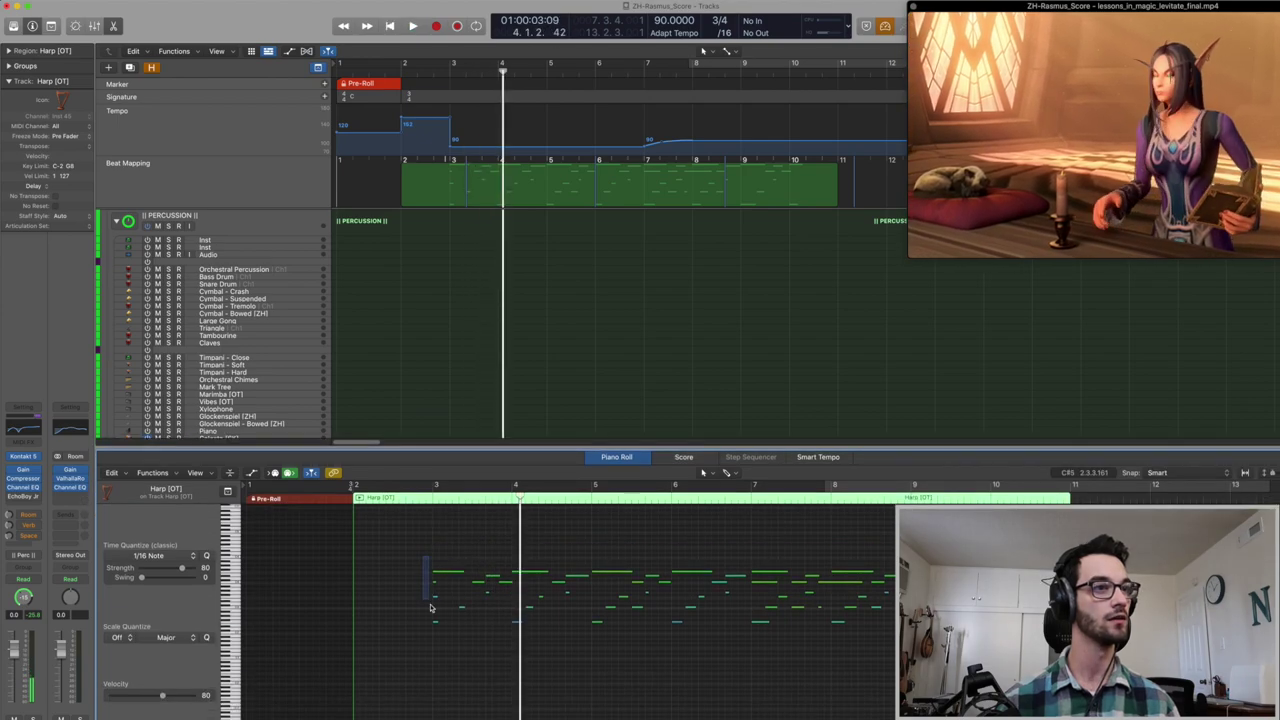
pyautogui.click(133, 558)
pyautogui.click(137, 569)
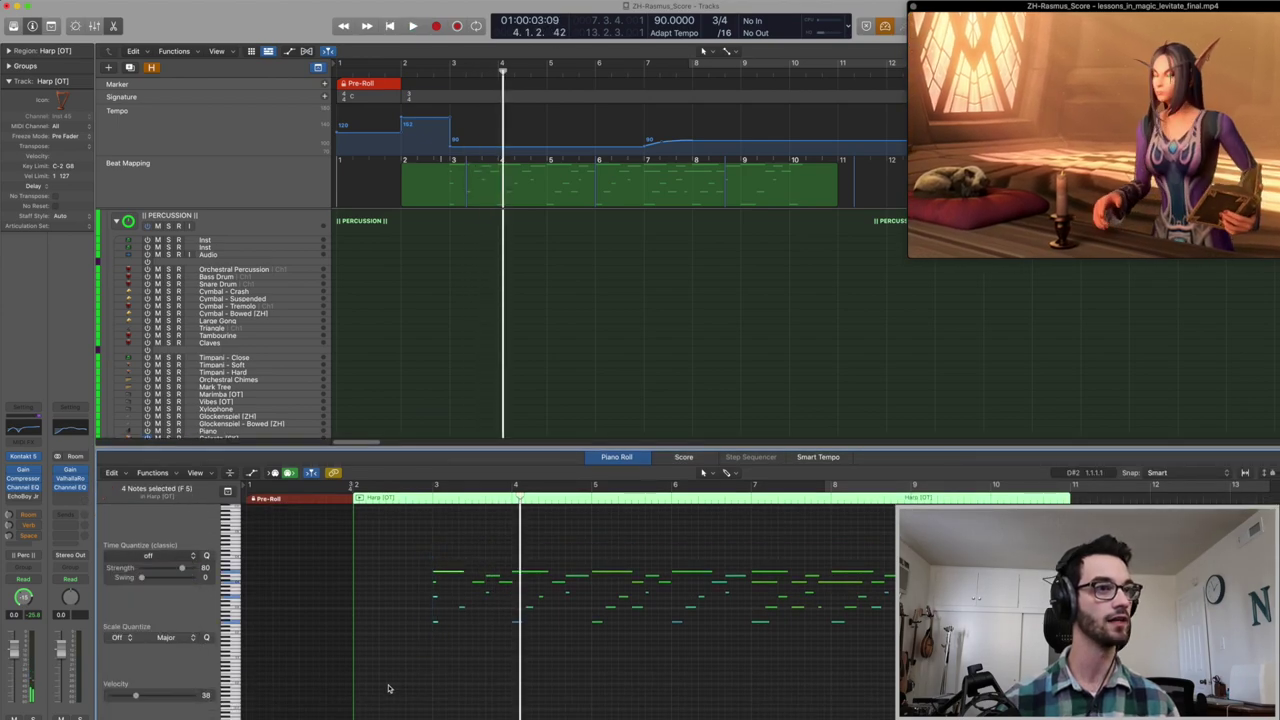
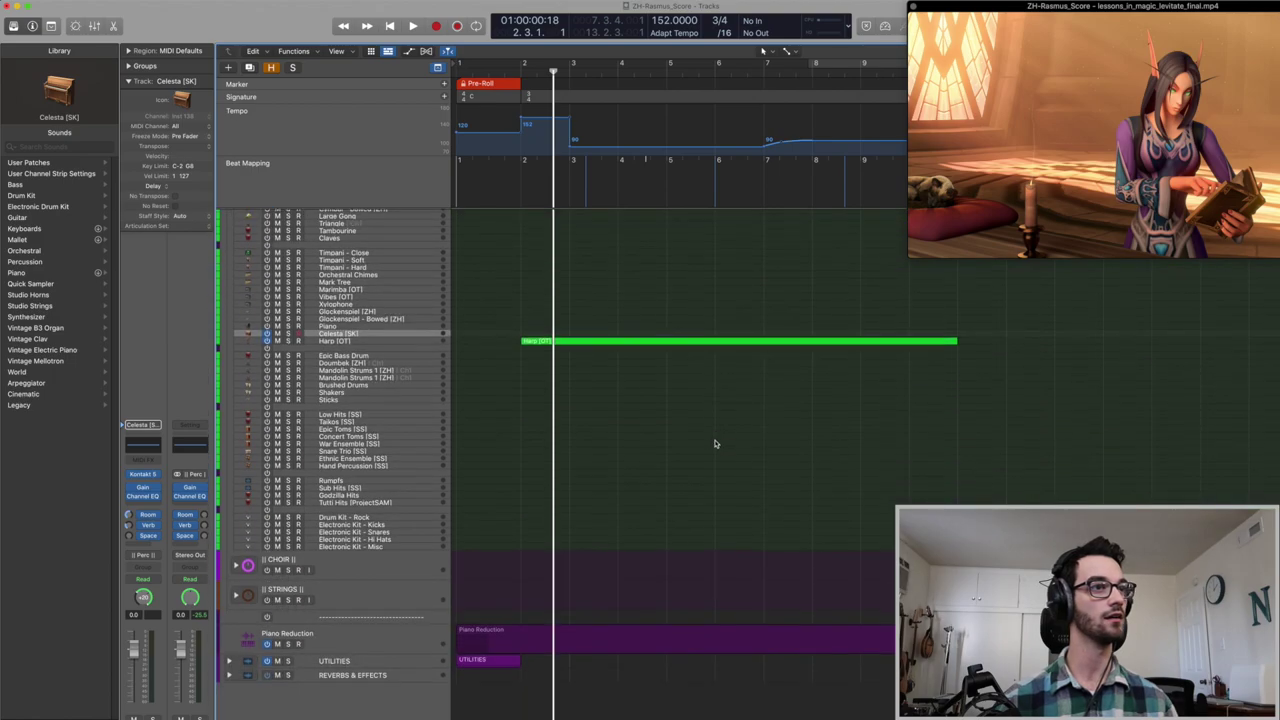
# Step: Expand the STRINGS track stack and record a pizzicato part from bar 2 on the CSS Sketch Pizzicato track
pyautogui.click(236, 595)
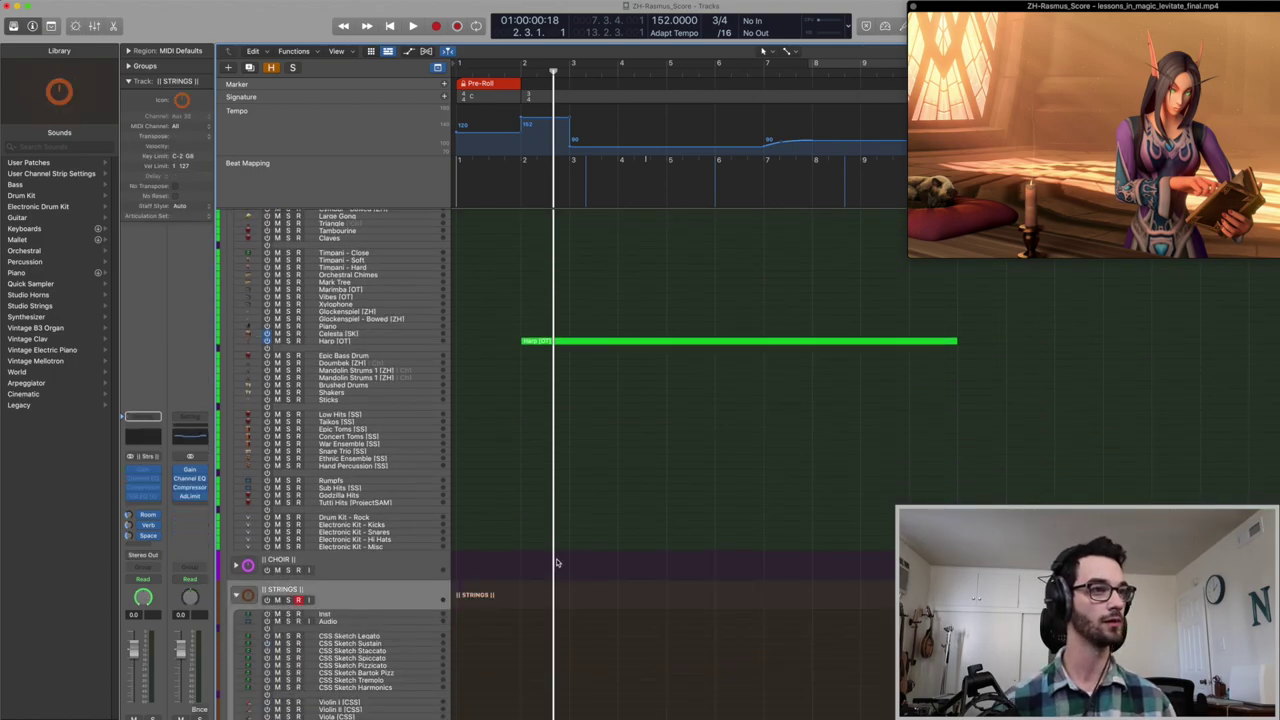
pyautogui.scroll(-3, 300, 520)
pyautogui.click(270, 534)
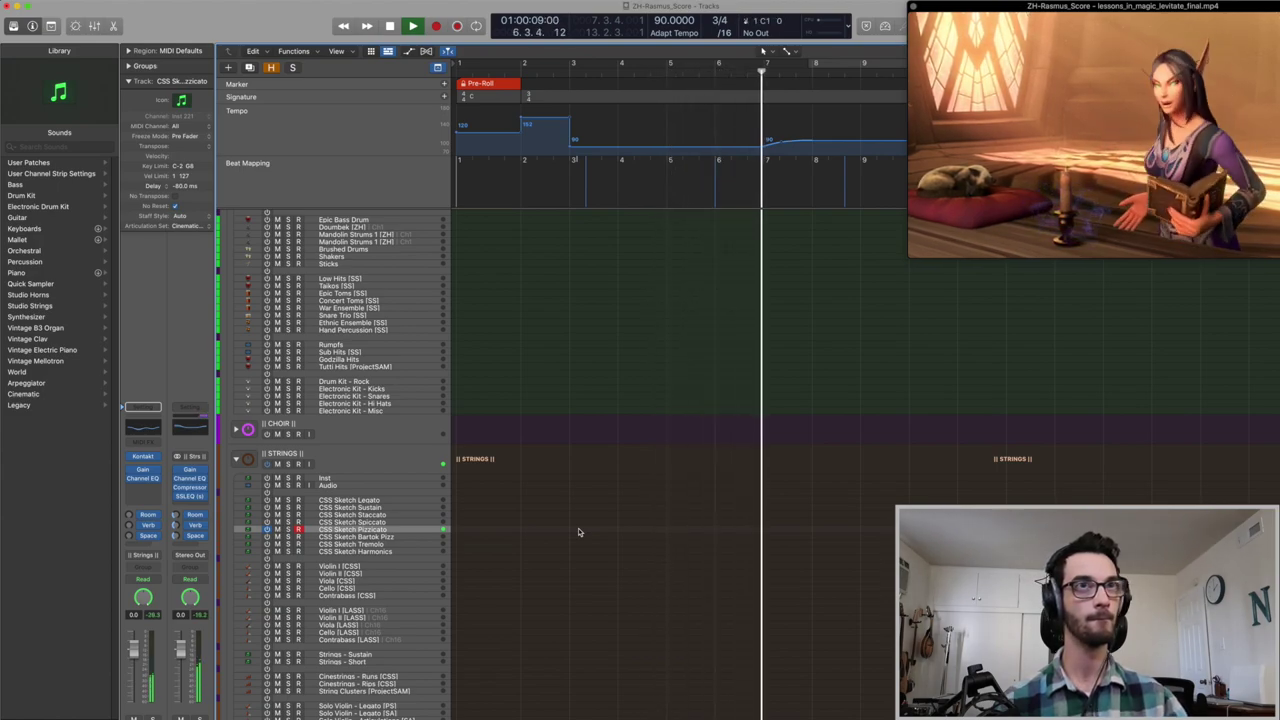
pyautogui.press('space')
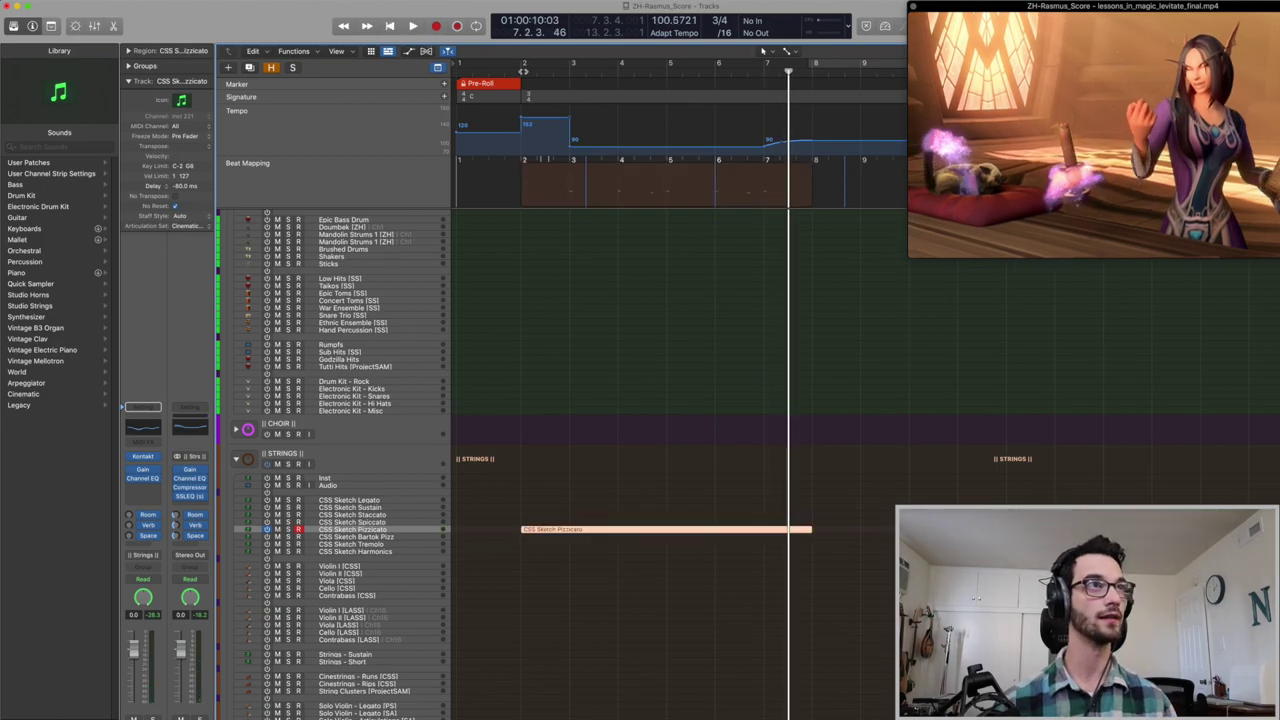
pyautogui.press('Return')
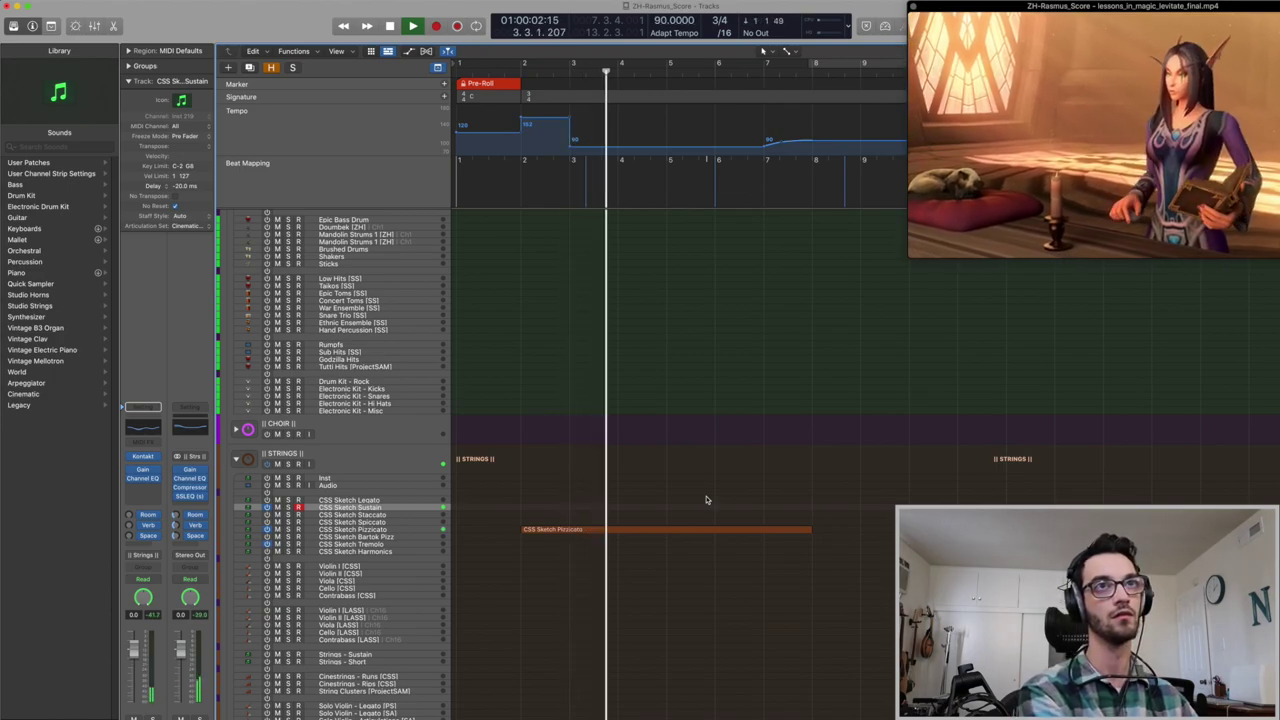
# Step: Play the scene with the CSS Sketch Sustain track armed to try sustained strings against the pizzicato, and return to bar 2
pyautogui.press('space')
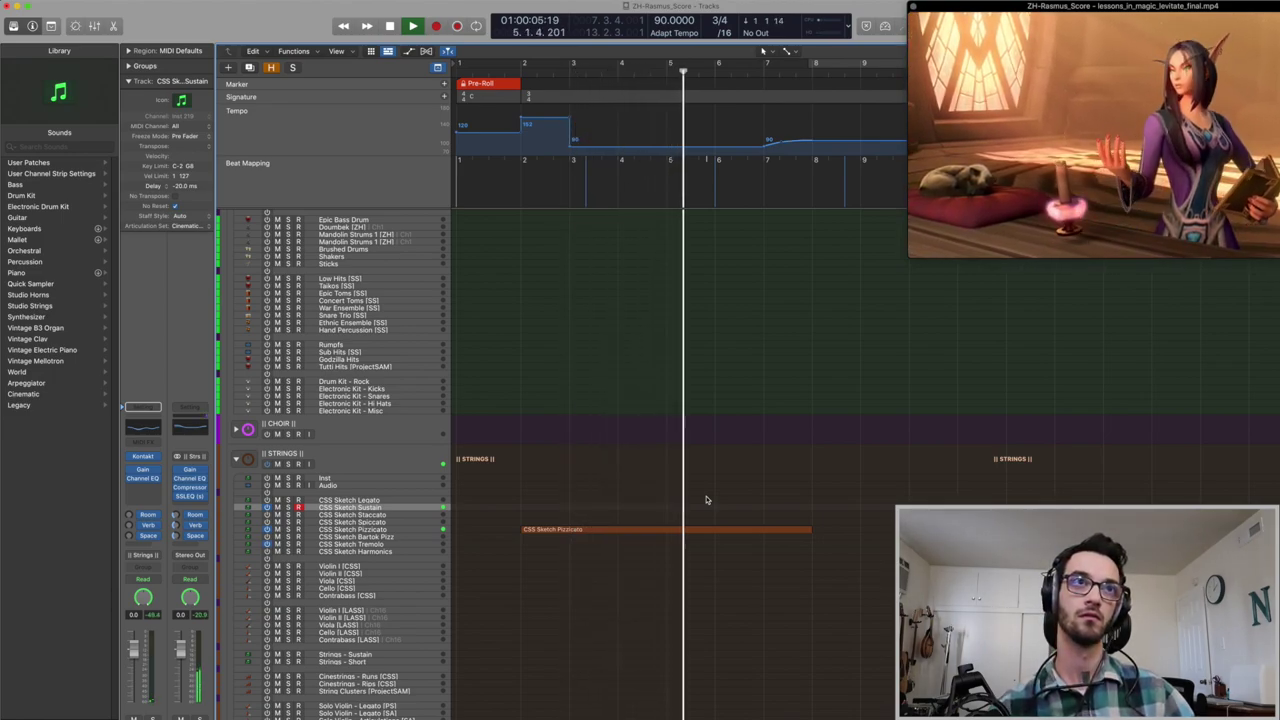
pyautogui.press('space')
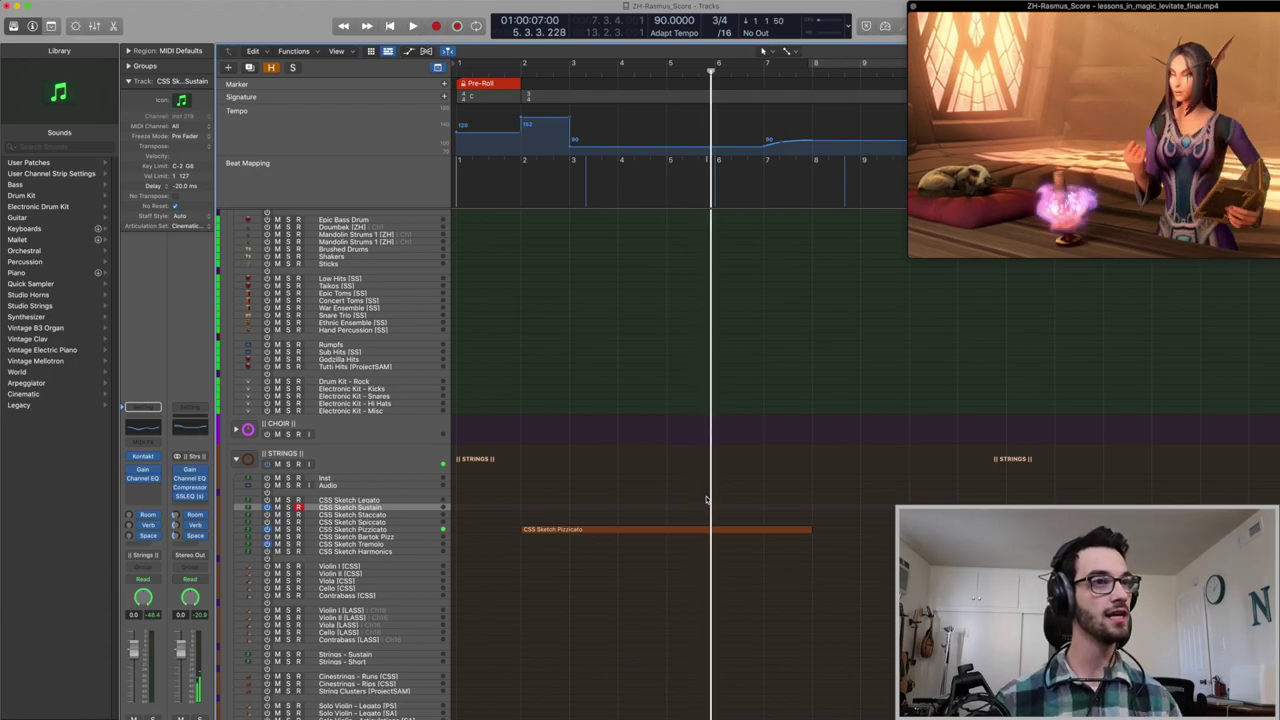
pyautogui.press('Return')
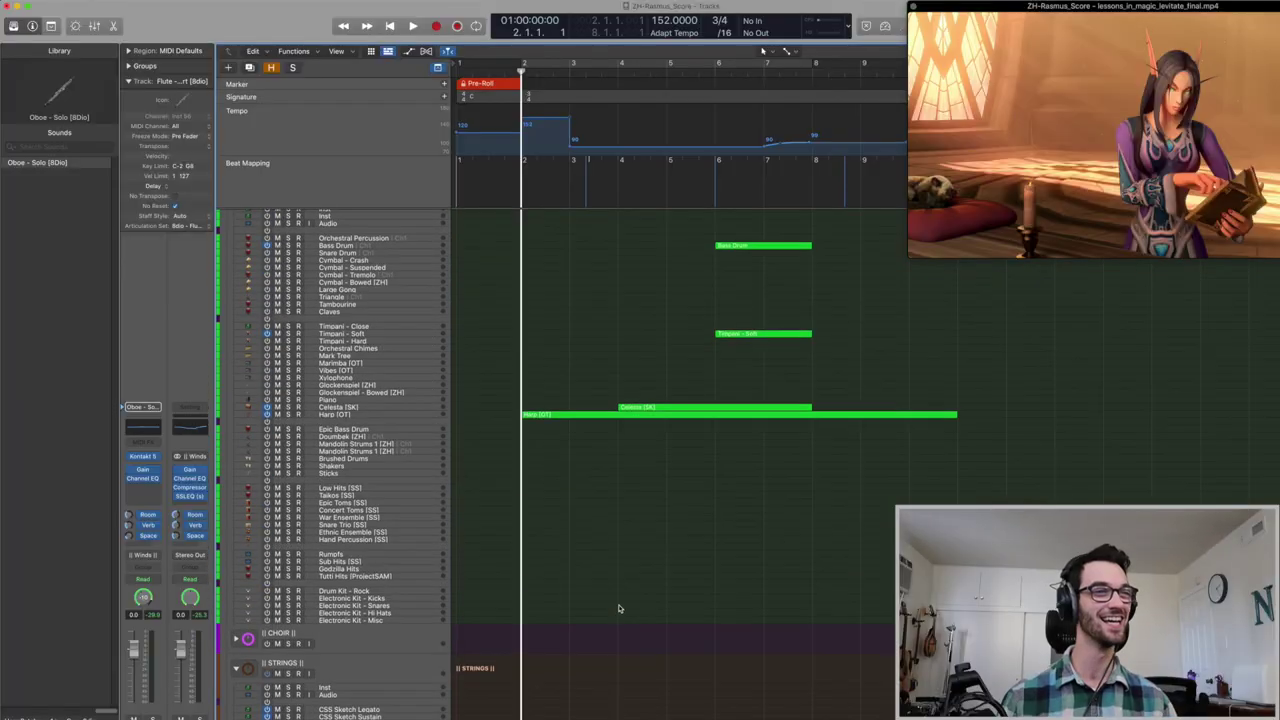
# Step: Review the recorded regions across the winds, brass, percussion and strings tracks, and view the pizzicato region's notes in the Piano Roll
pyautogui.scroll(-5, 618, 606)
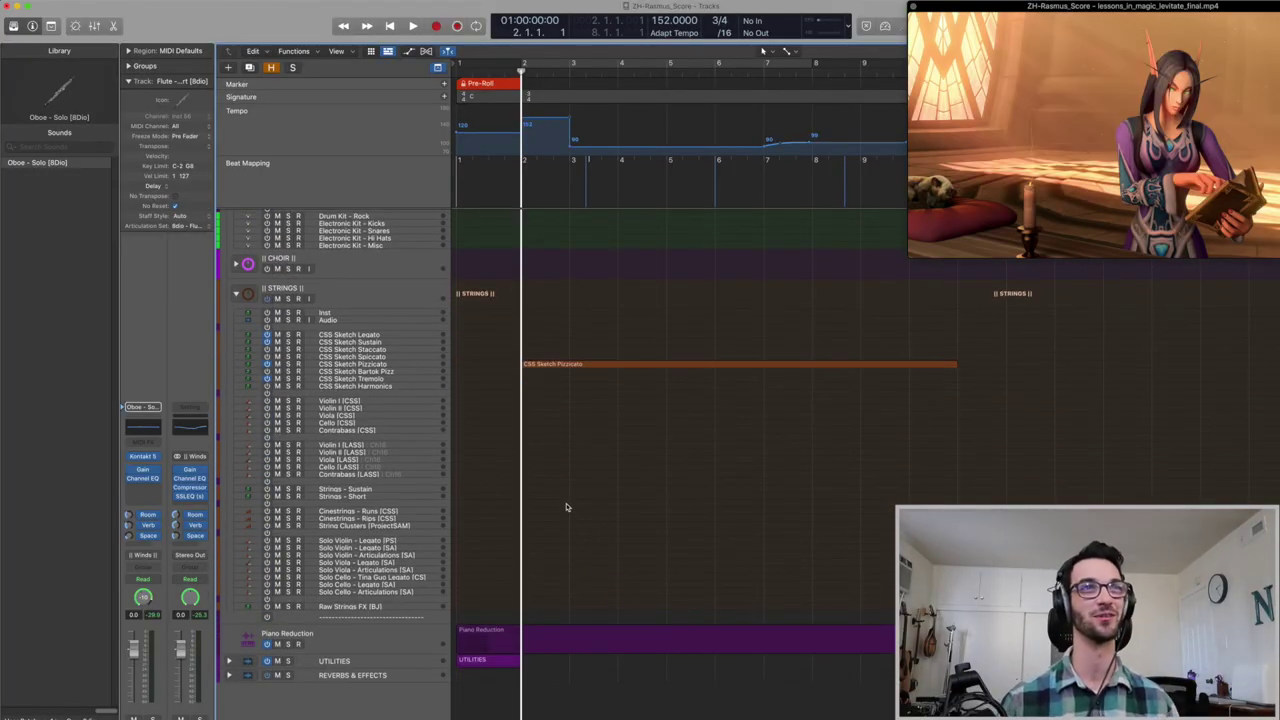
pyautogui.scroll(5, 564, 444)
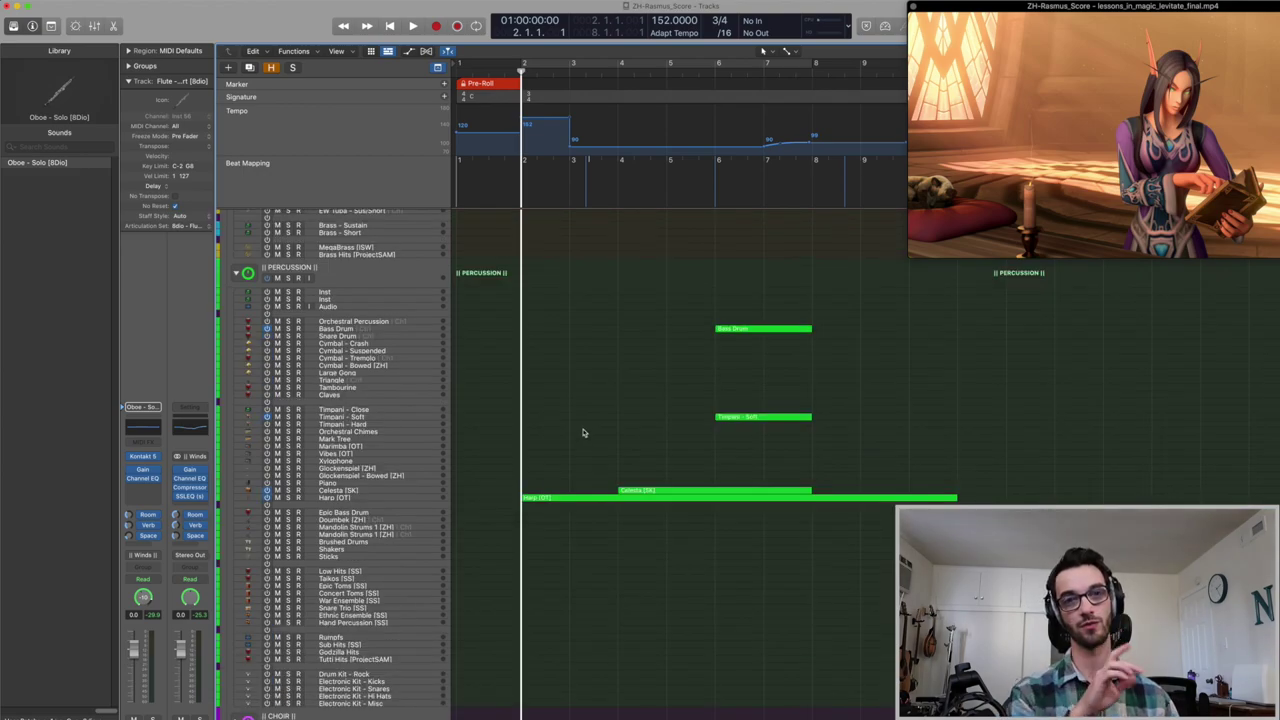
pyautogui.scroll(-5, 585, 426)
pyautogui.doubleClick(522, 452)
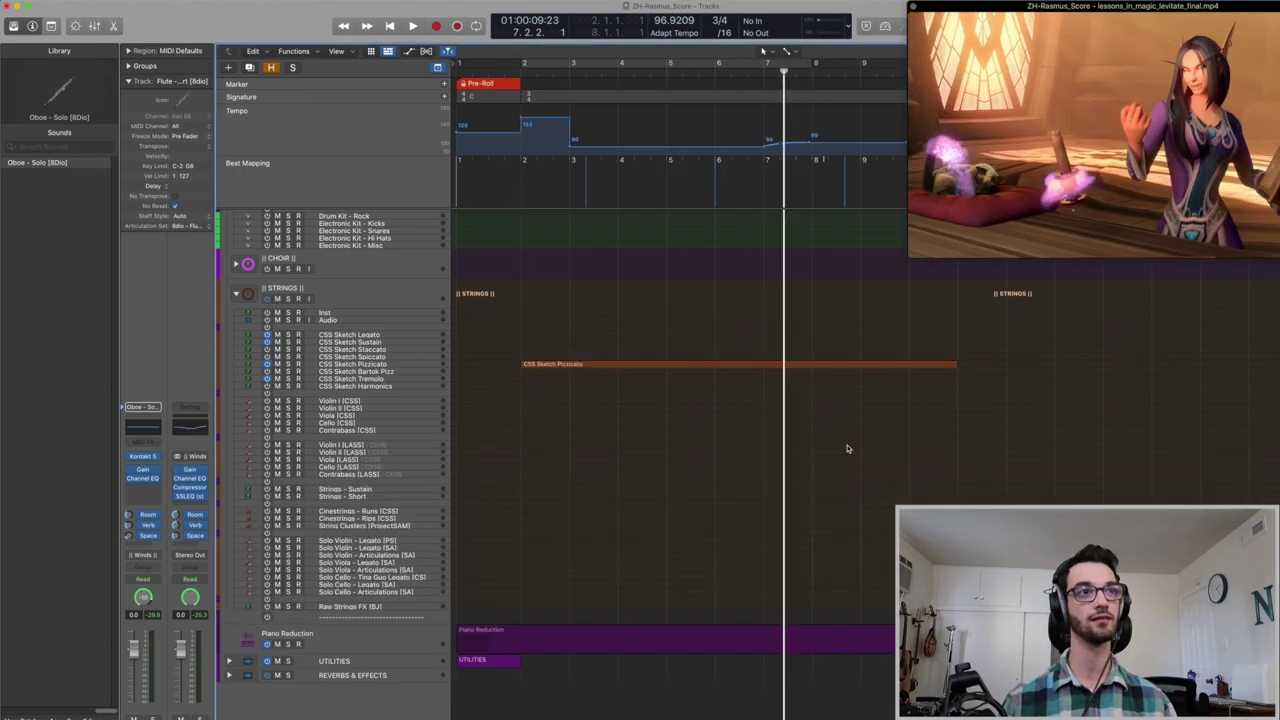
pyautogui.doubleClick(831, 364)
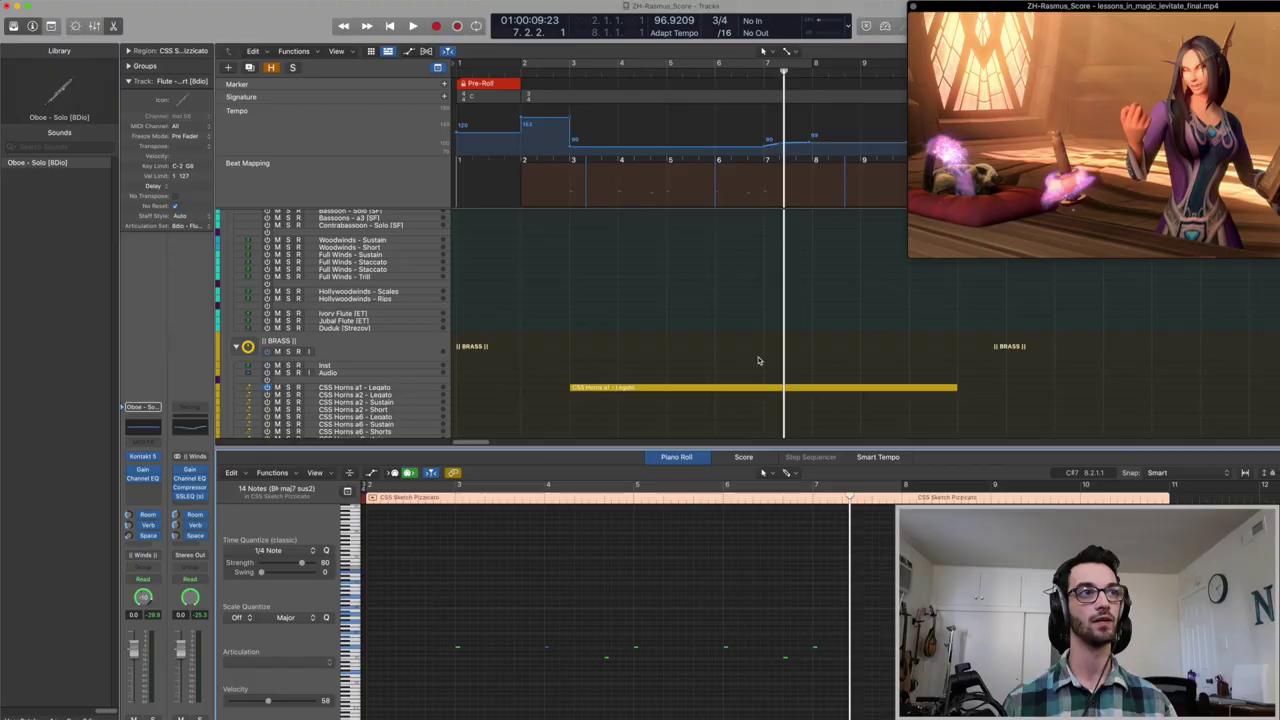
pyautogui.scroll(-5, 745, 365)
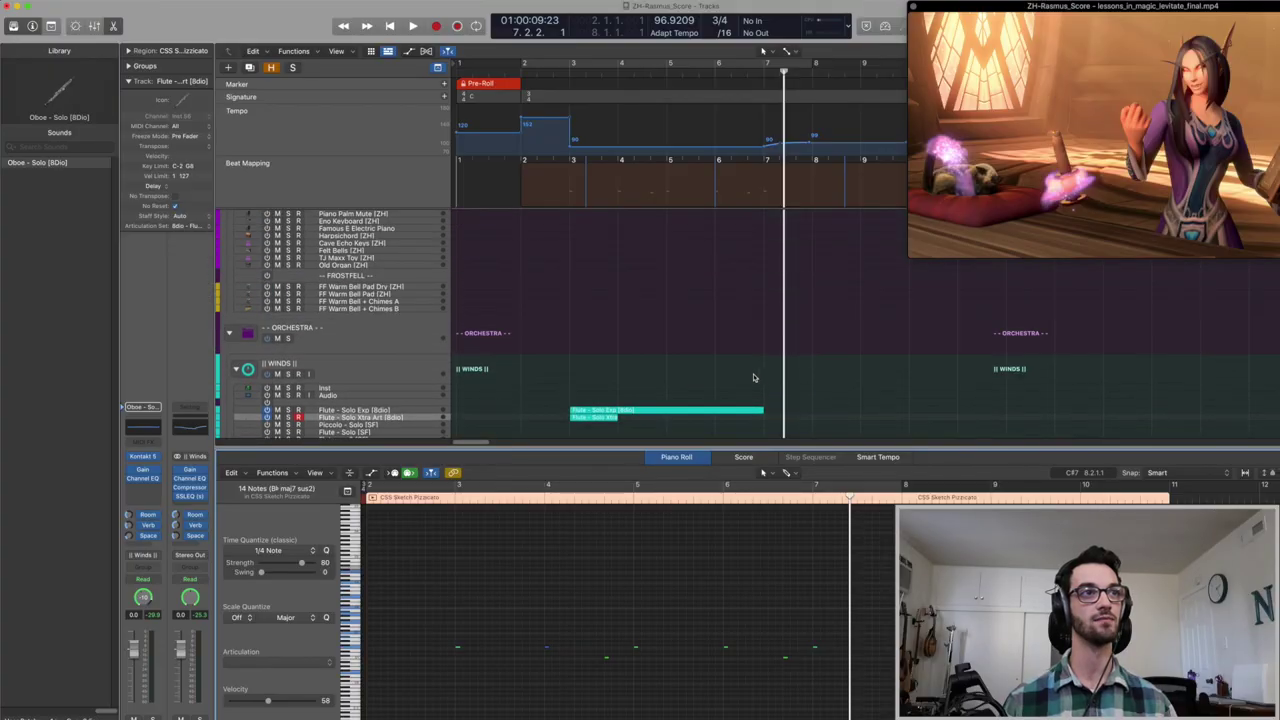
pyautogui.scroll(-3, 745, 362)
pyautogui.scroll(-15, 755, 360)
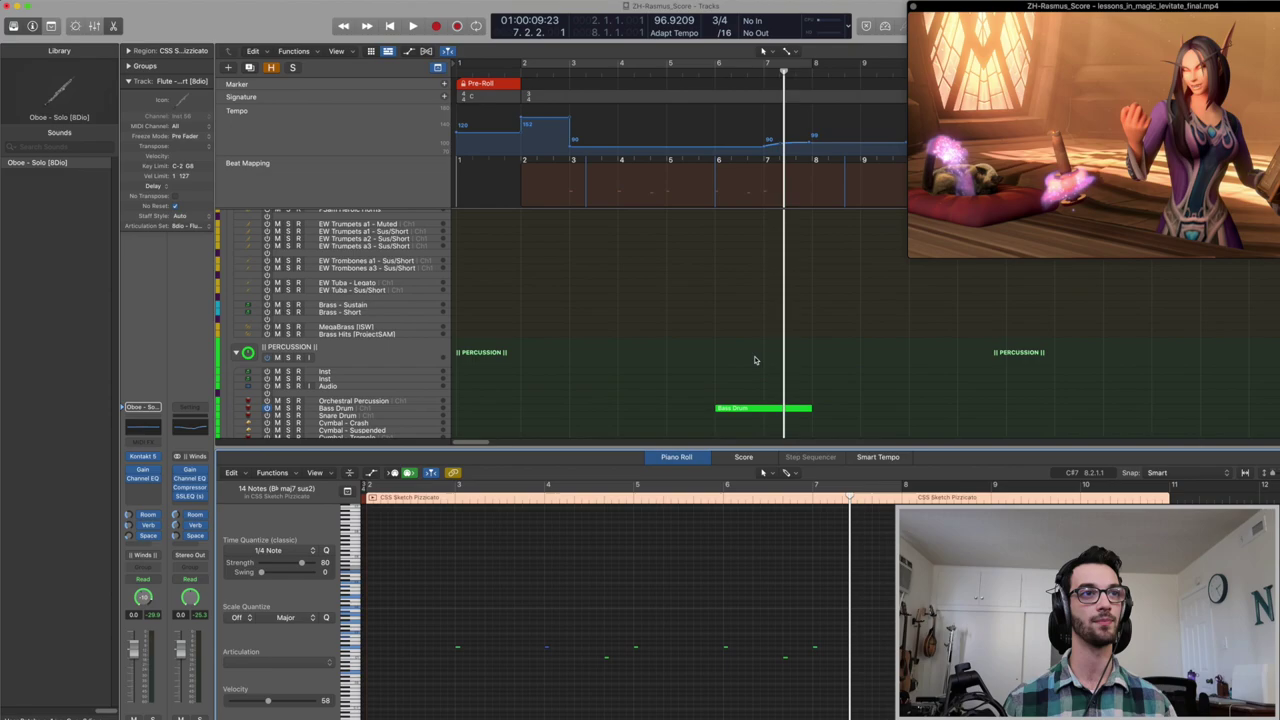
# Step: Close the Piano Roll and play the scene from bar 7 through bar 9 to check the levitation action
pyautogui.press('e')
pyautogui.press('space')
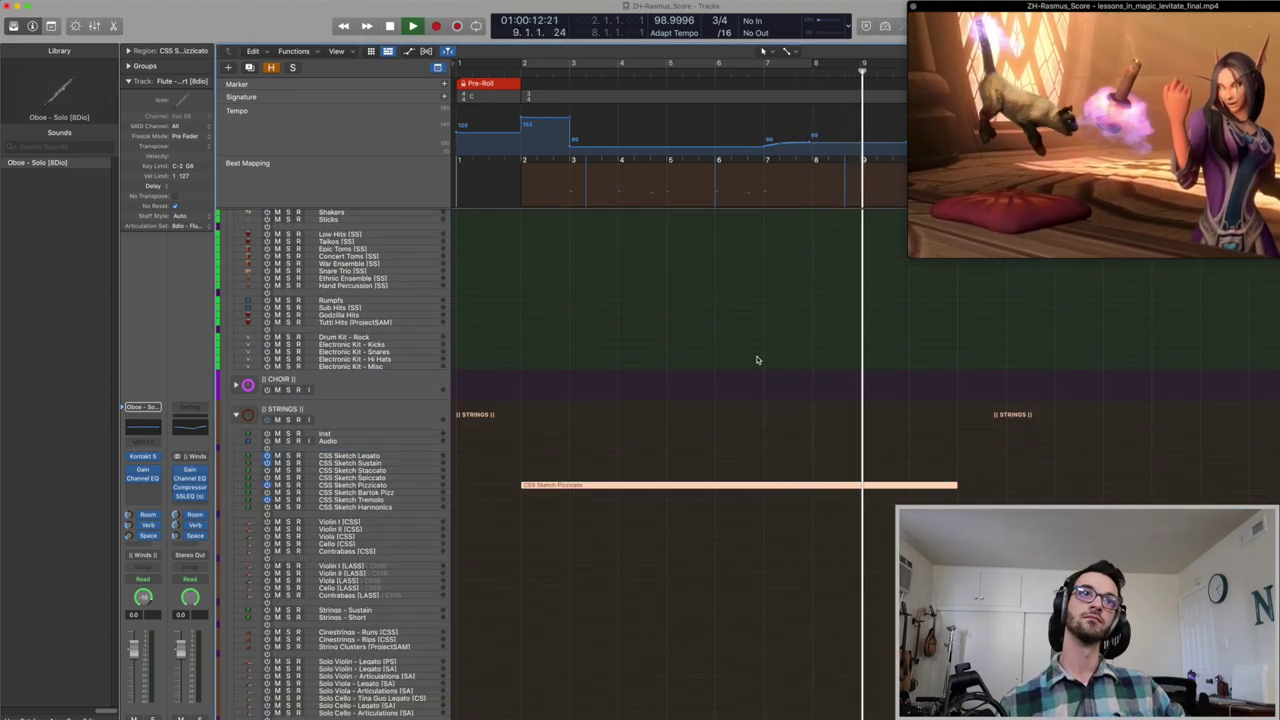
pyautogui.press('space')
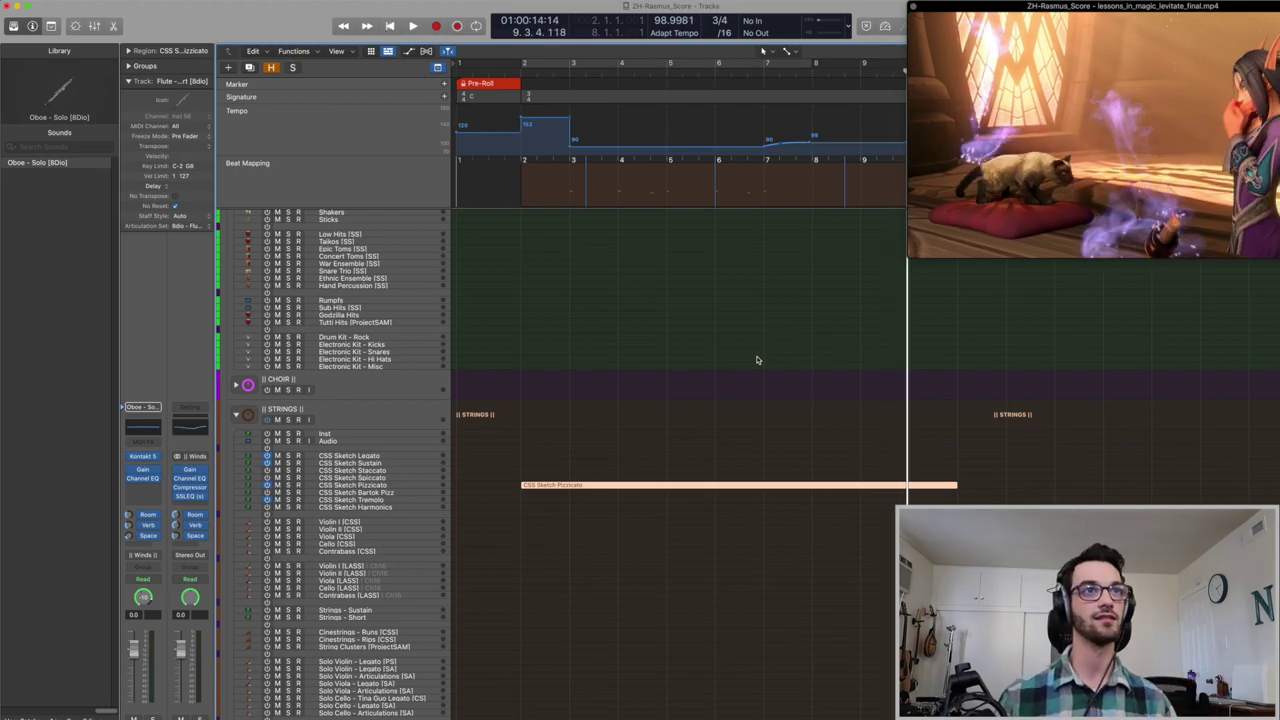
# Step: Audition the harp and pizzicato regions in solo from bar 2 against the picture
pyautogui.press('e')
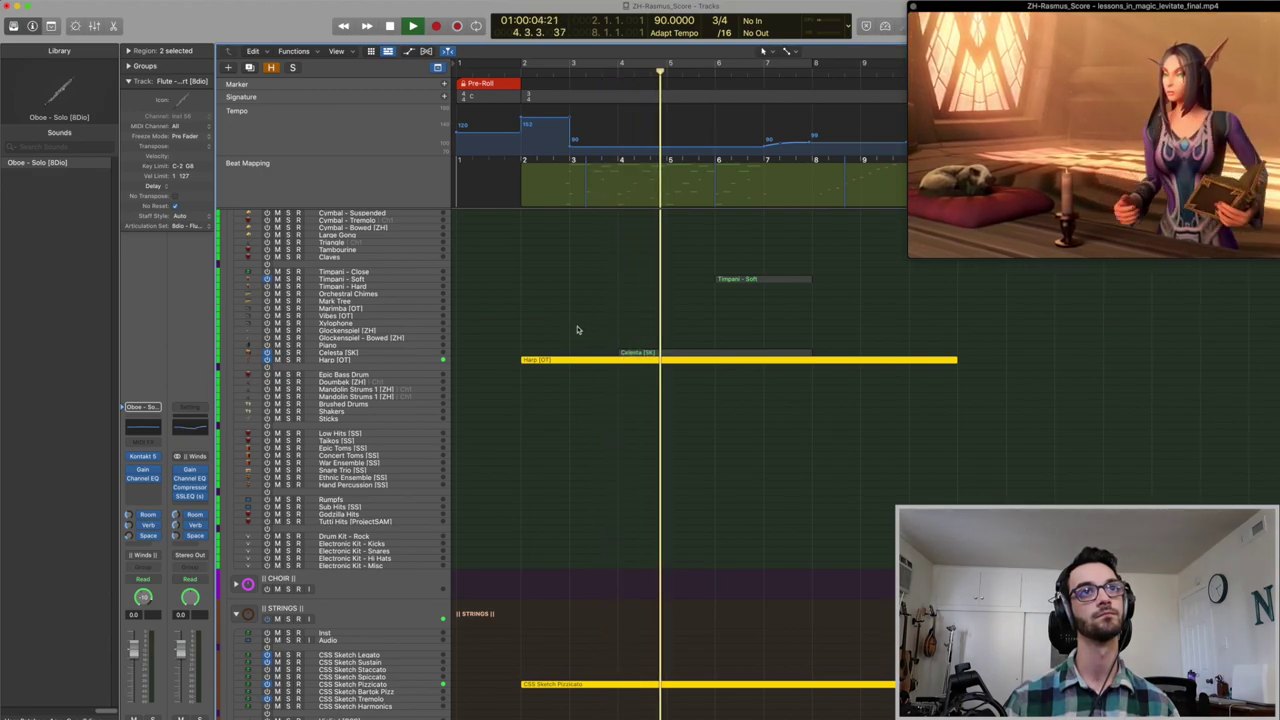
pyautogui.press('space')
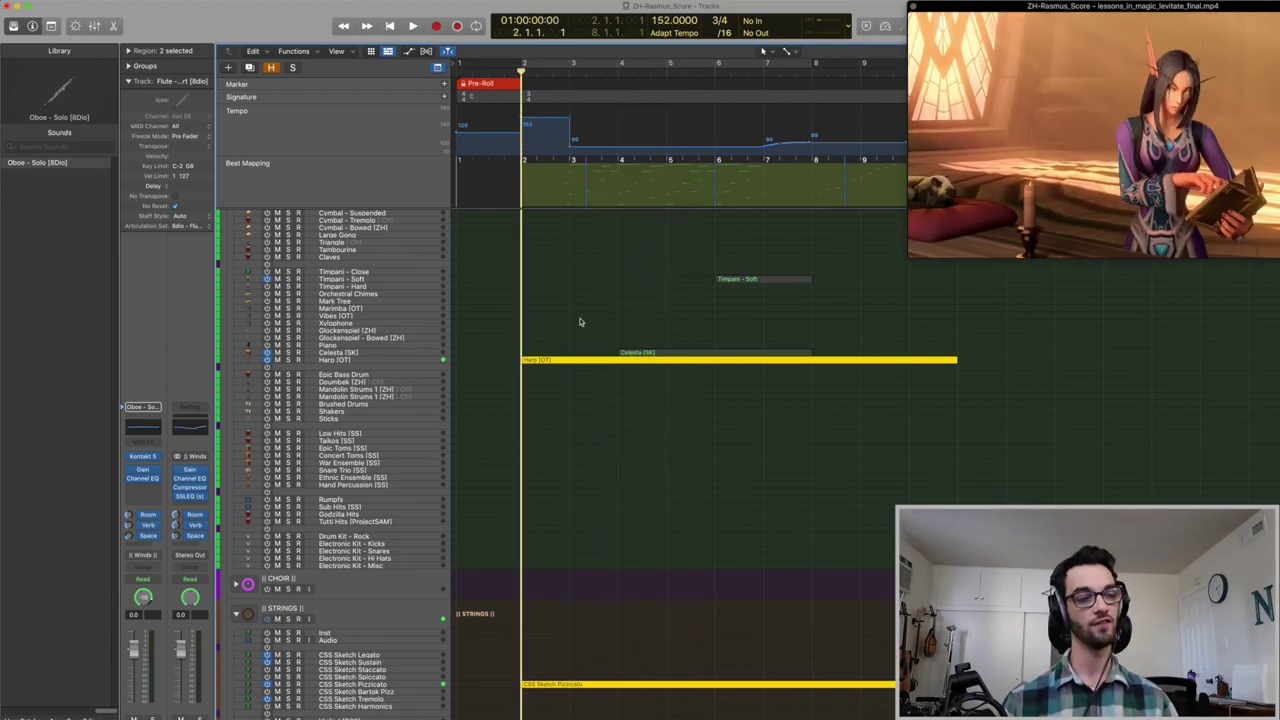
pyautogui.click(579, 321)
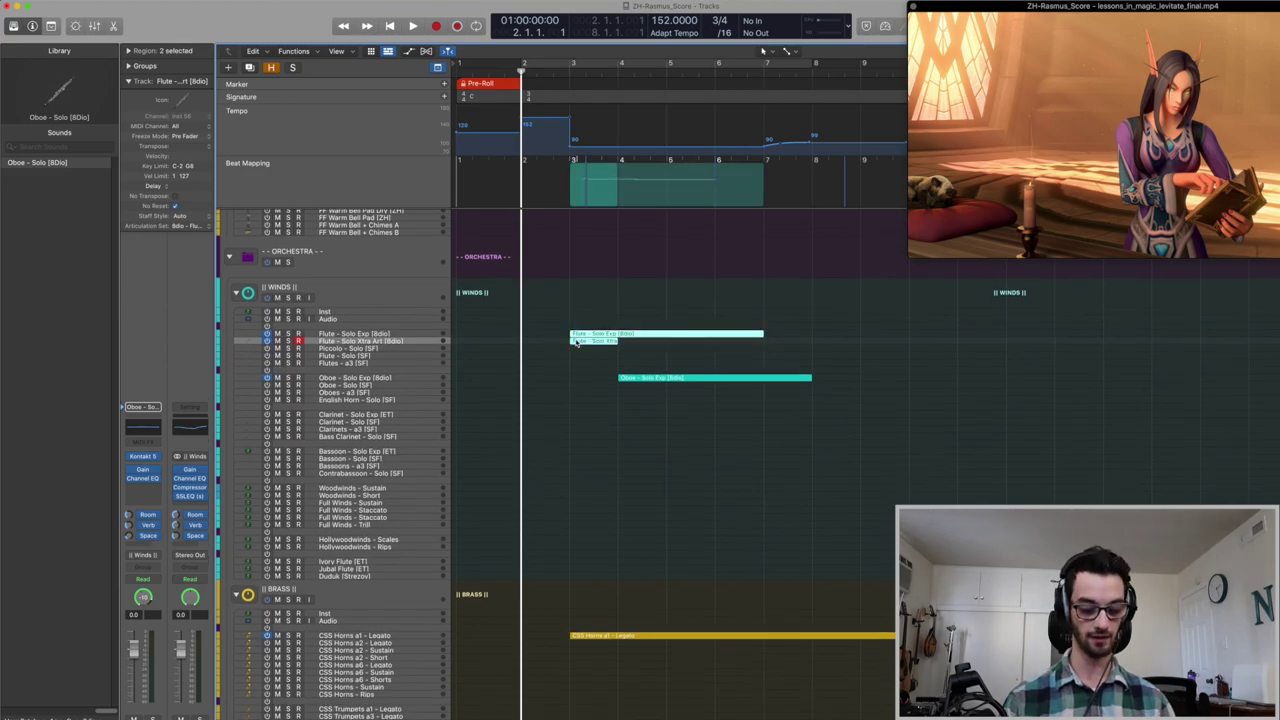
# Step: Audition the two solo flute regions in solo, and again together with the oboe and CSS Horns a1 - Legato regions
pyautogui.press('space')
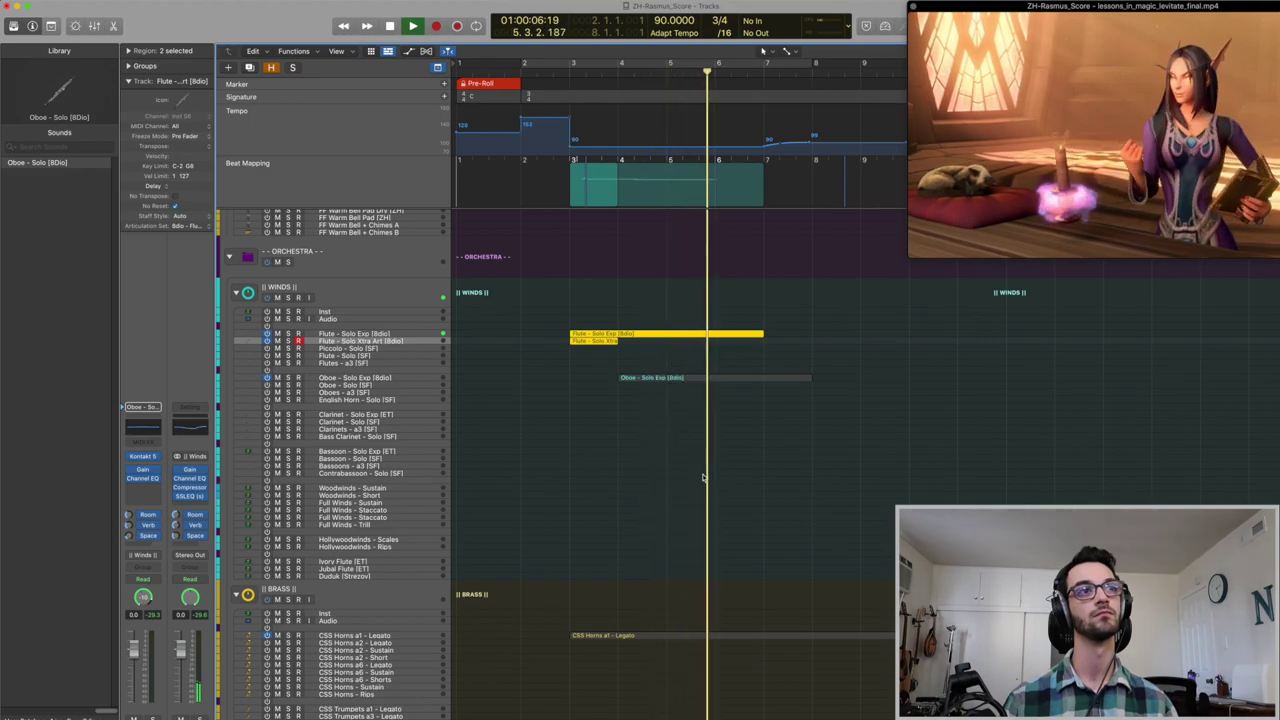
pyautogui.press('space')
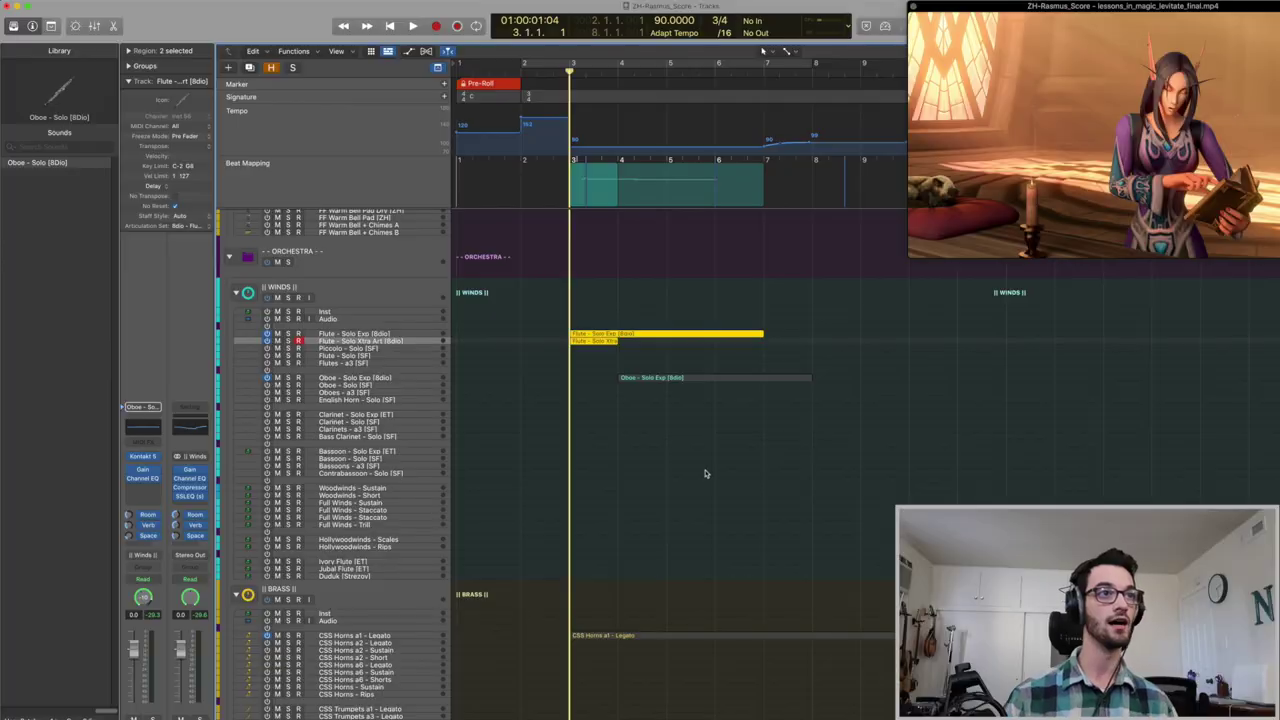
pyautogui.moveTo(700, 452); pyautogui.dragTo(668, 378)
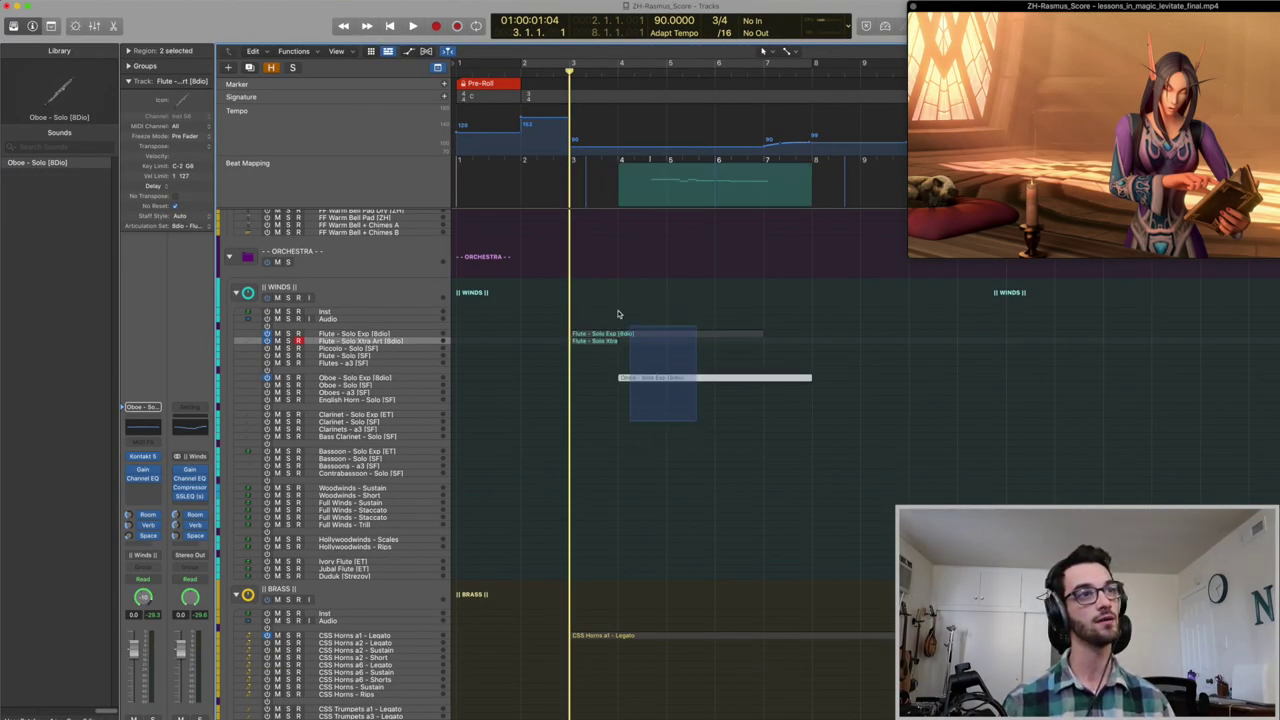
pyautogui.moveTo(618, 314); pyautogui.dragTo(575, 247)
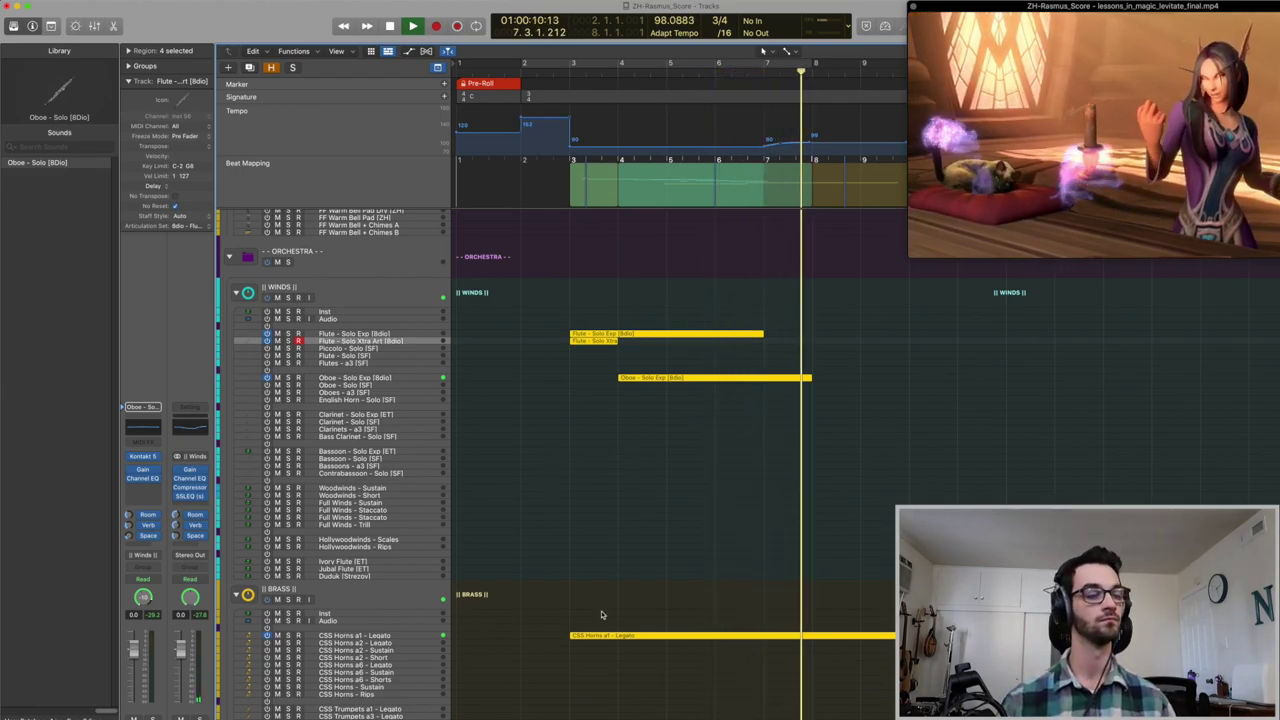
pyautogui.click(621, 560)
# Step: Examine the CSS Horns a1 - Legato region's notes and modulation curve in the Piano Roll during playback, and close the editor
pyautogui.click(612, 635)
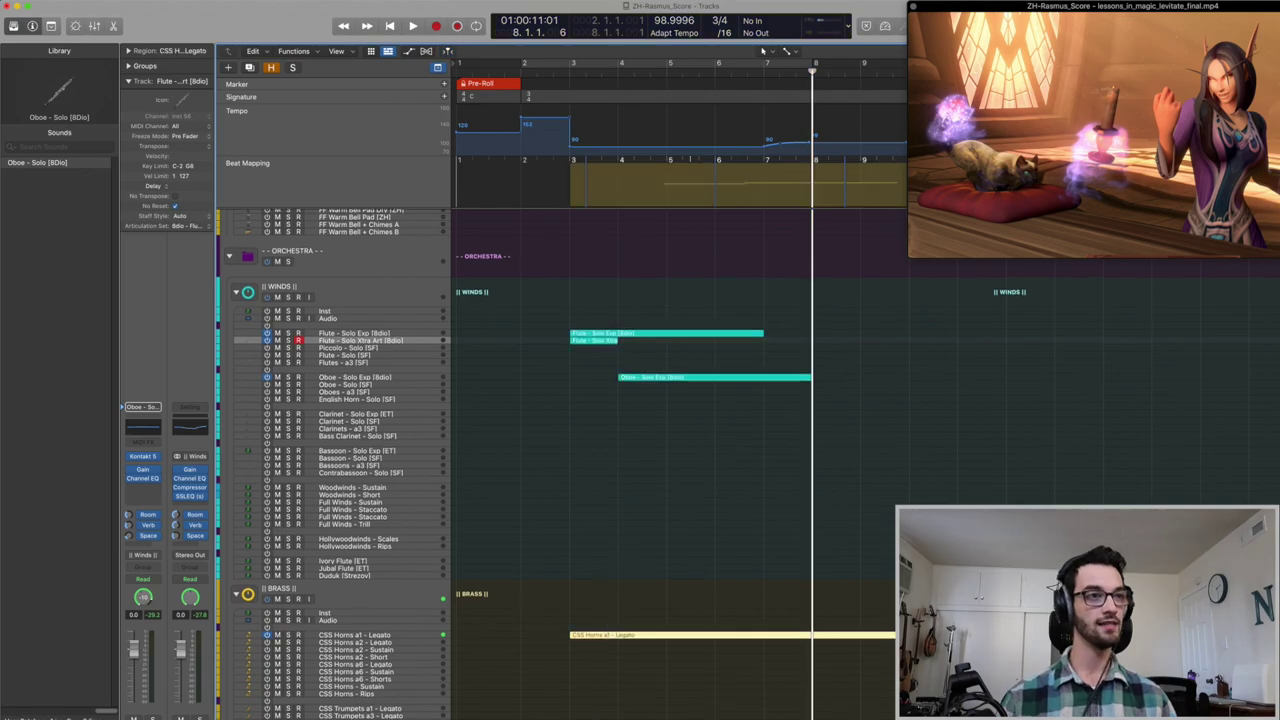
pyautogui.press(',')
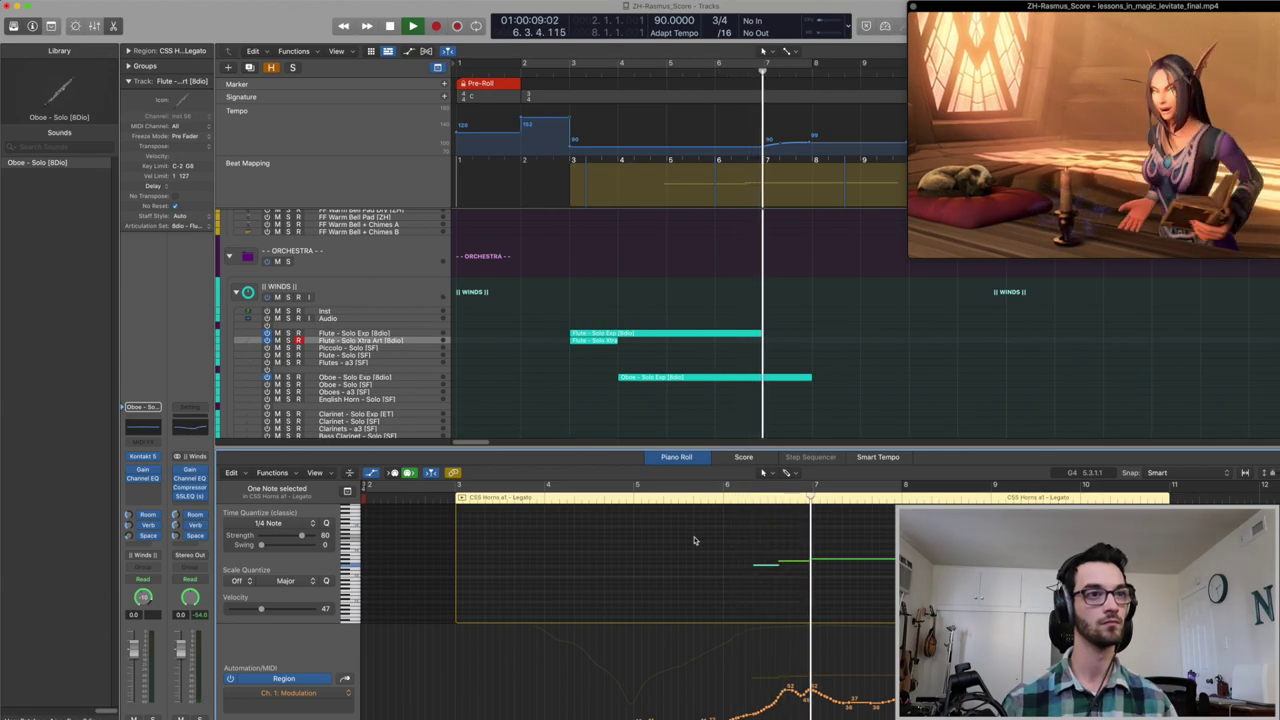
pyautogui.press('e')
pyautogui.press('space')
# Step: Play the scene from bar 3 to bar 7 to hear the bass drum, timpani, celesta, harp and strings together
pyautogui.scroll(-15, 605, 537)
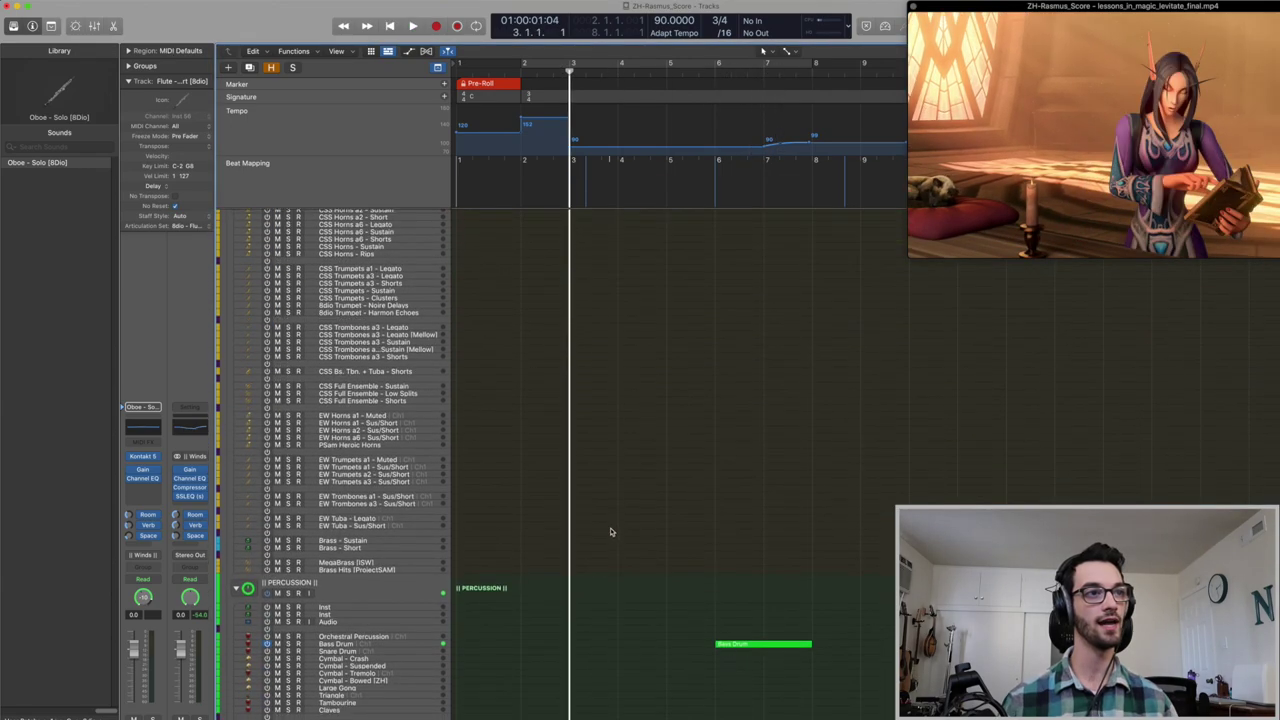
pyautogui.press(',')
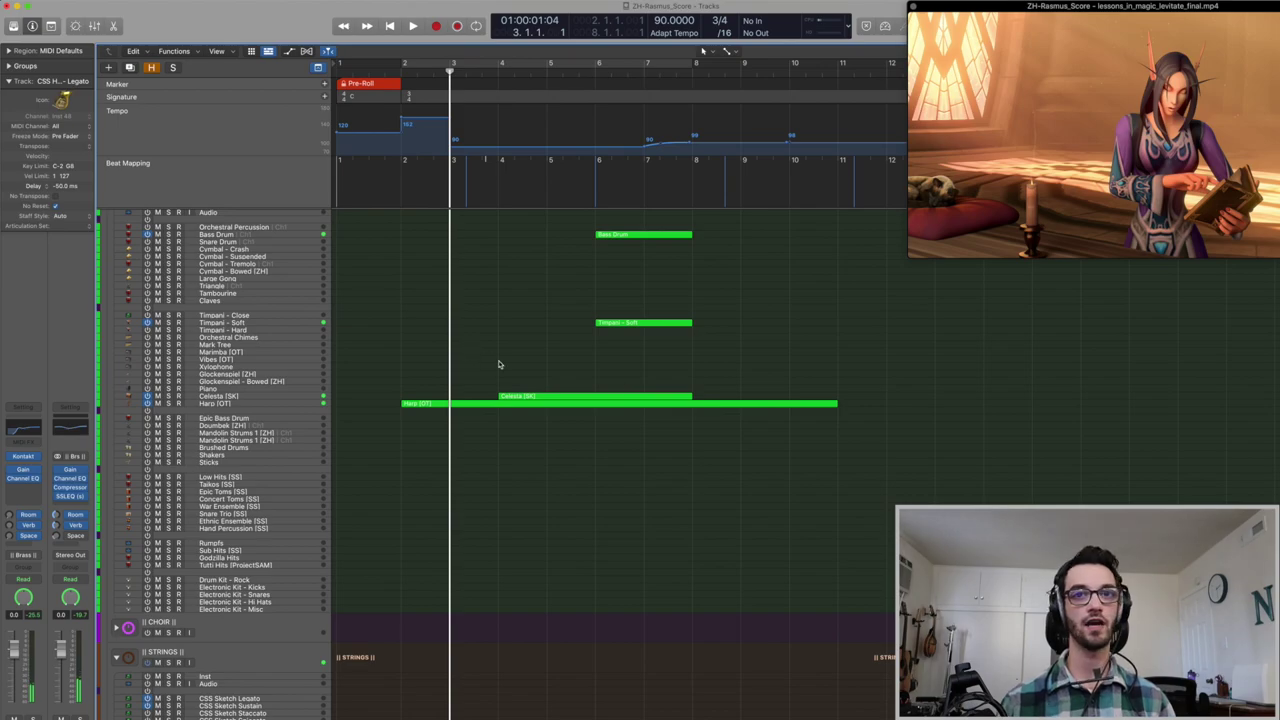
pyautogui.click(589, 399)
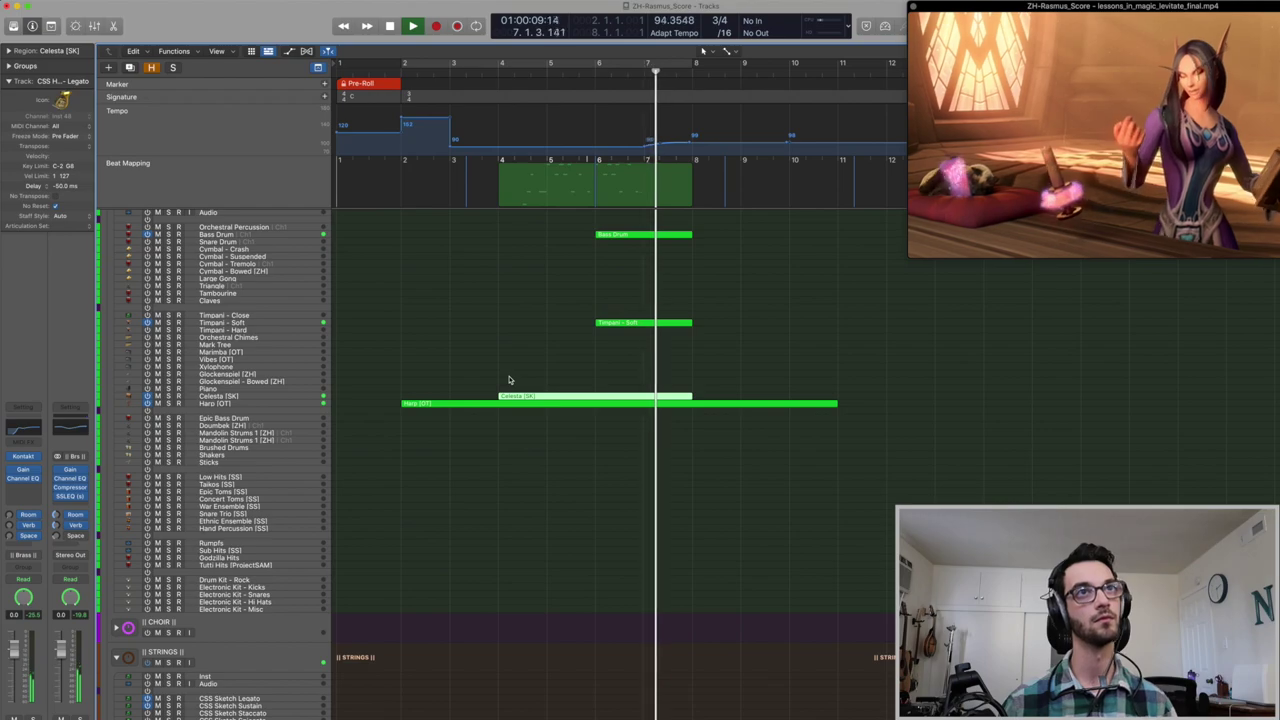
pyautogui.click(474, 329)
pyautogui.press('space')
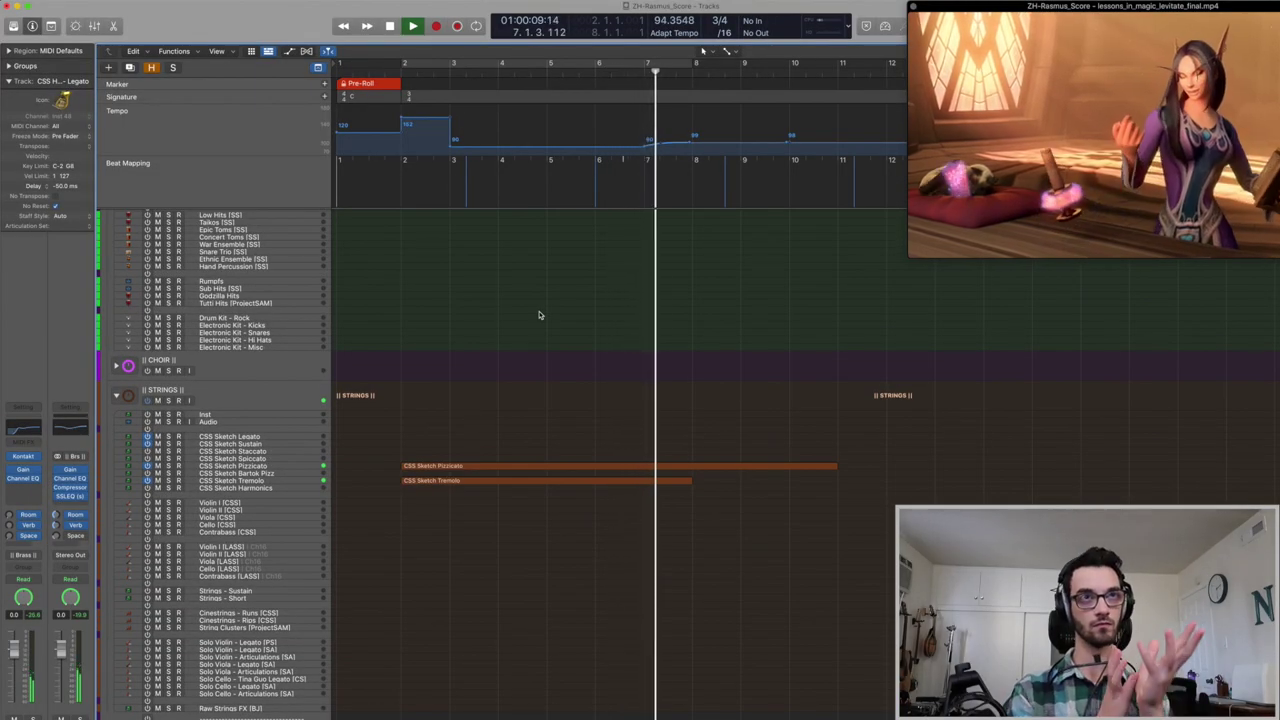
# Step: Play the scene from bar 5 with the CSS Sketch Sustain track armed, and return the playhead to bar 8
pyautogui.press('space')
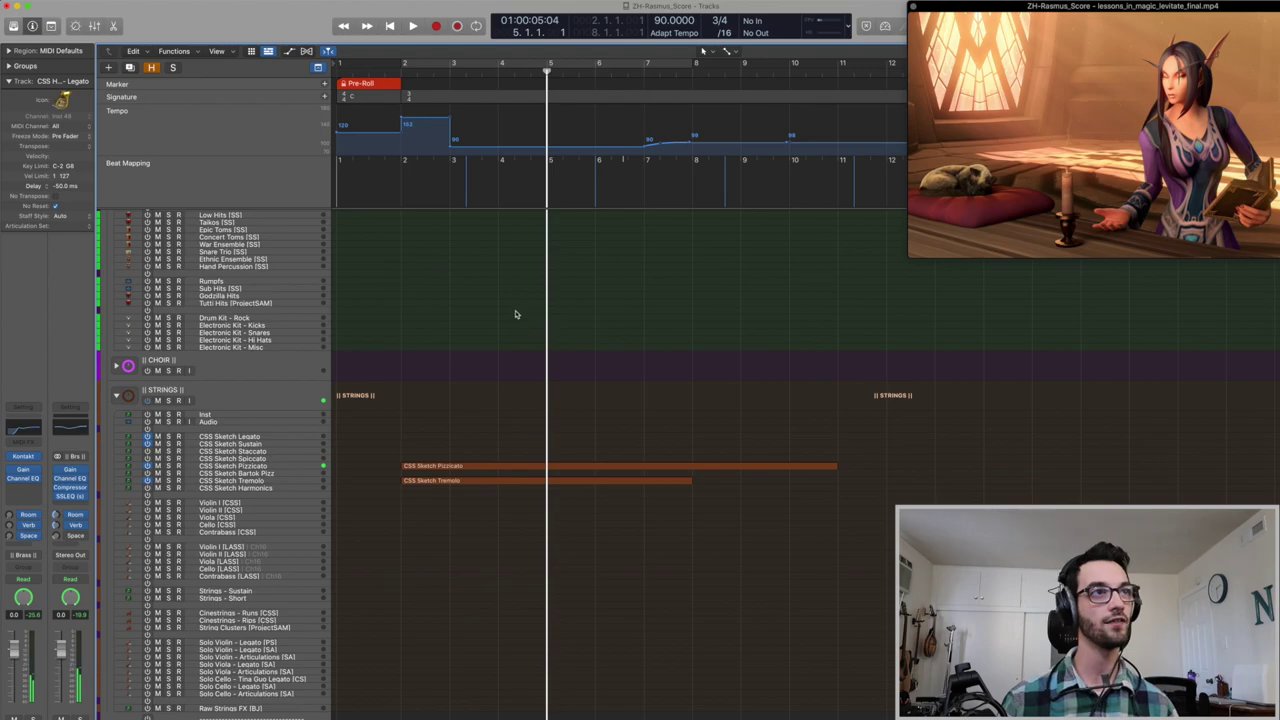
pyautogui.scroll(-5, 505, 355)
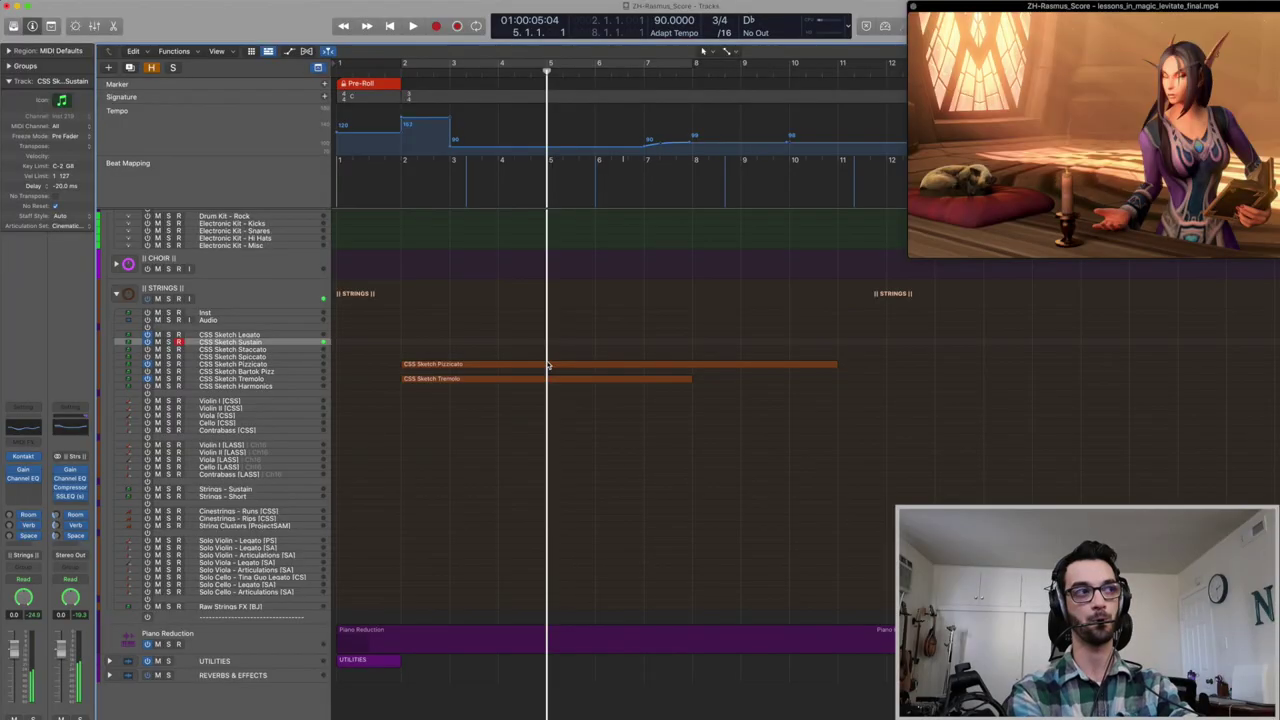
pyautogui.press('space')
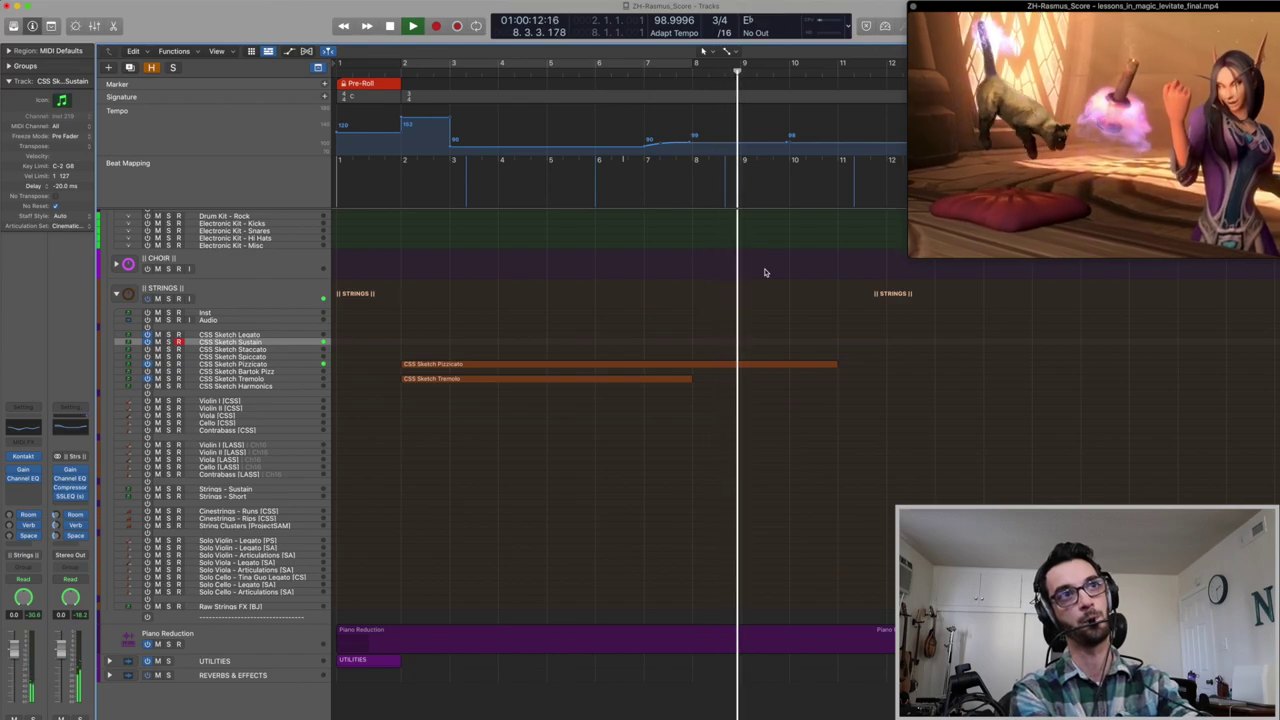
pyautogui.press(',')
pyautogui.press(',')
pyautogui.press(',')
pyautogui.press(',')
pyautogui.press(',')
pyautogui.press(',')
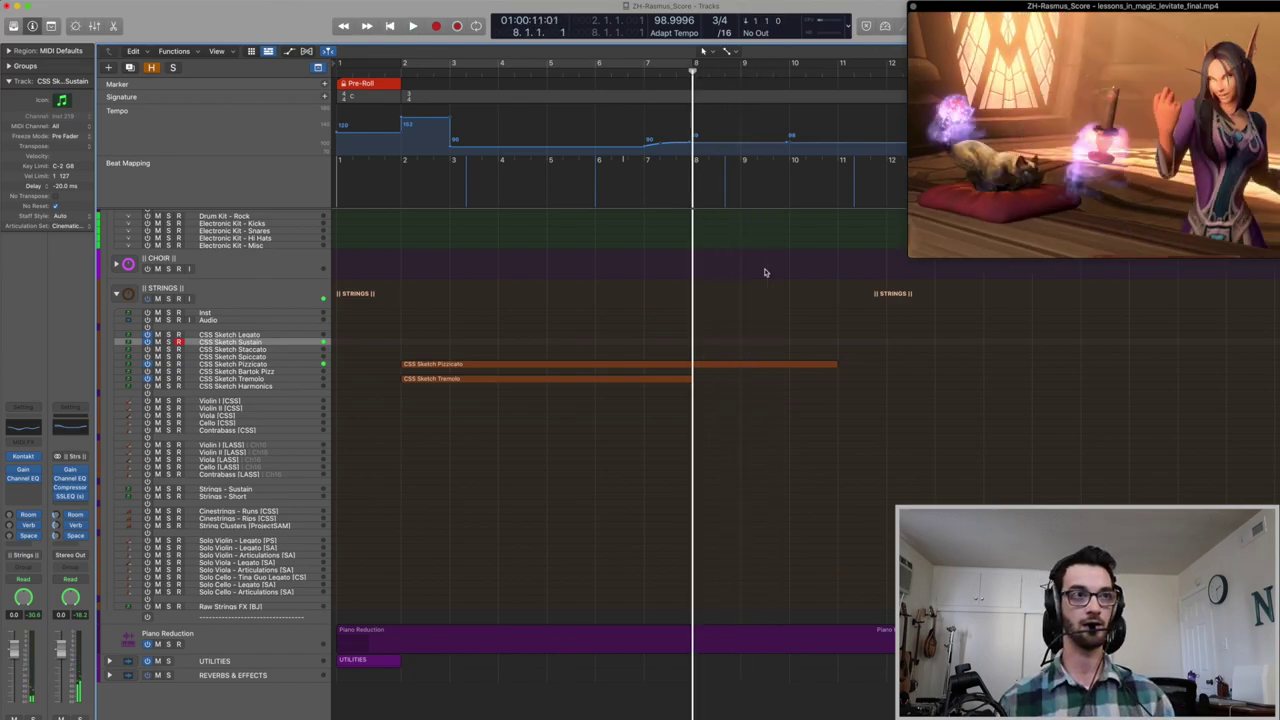
# Step: Record a Full Choir Sustain part from bar 7 to bar 11 and return the playhead to bar 2
pyautogui.press('space')
pyautogui.scroll(5, 548, 329)
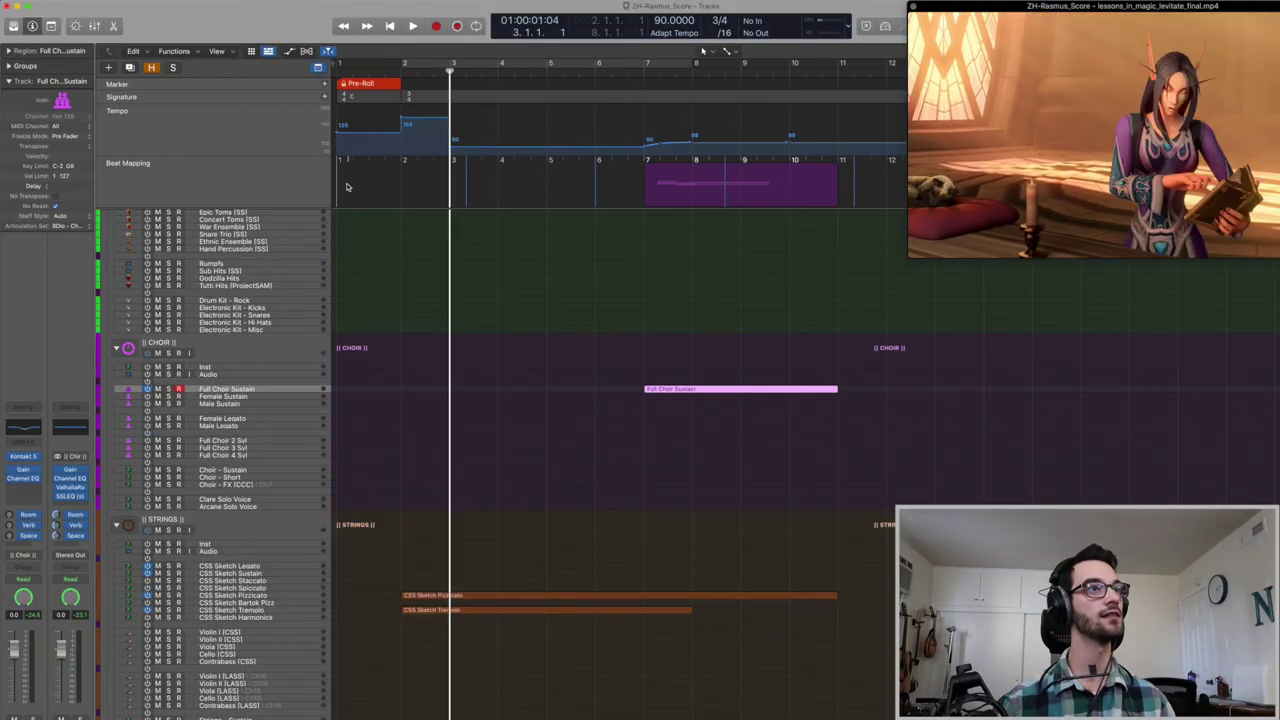
pyautogui.press('Return')
# Step: Play the scene from bar 2 to about bar 6 while reviewing the brass, percussion and choir regions
pyautogui.scroll(-10, 409, 309)
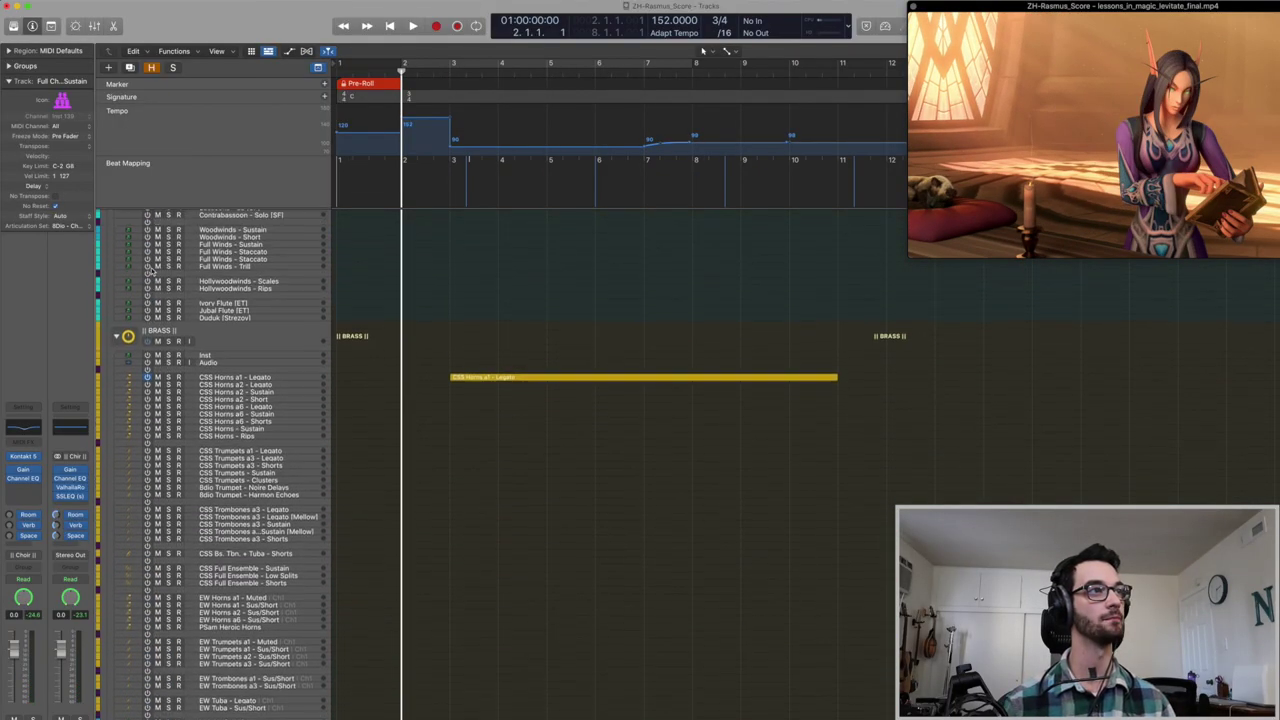
pyautogui.press('space')
pyautogui.scroll(-15, 641, 417)
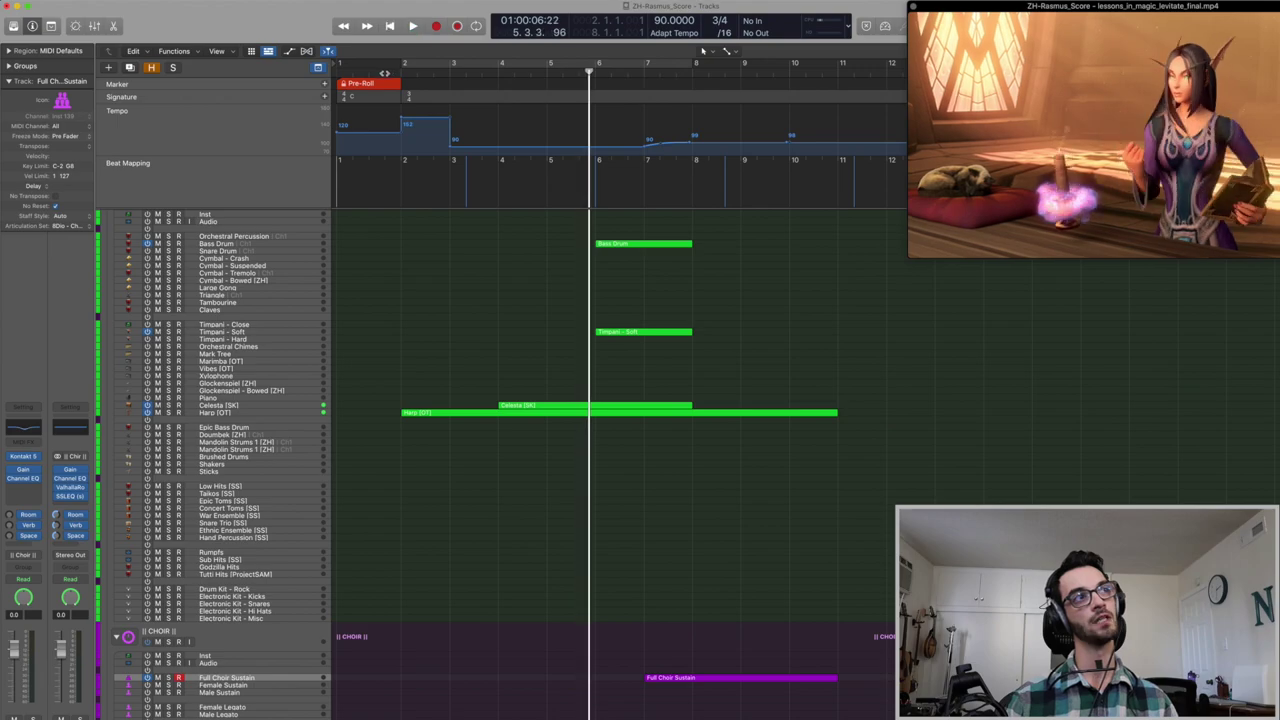
pyautogui.press('space')
pyautogui.scroll(-10, 460, 415)
pyautogui.scroll(10, 463, 403)
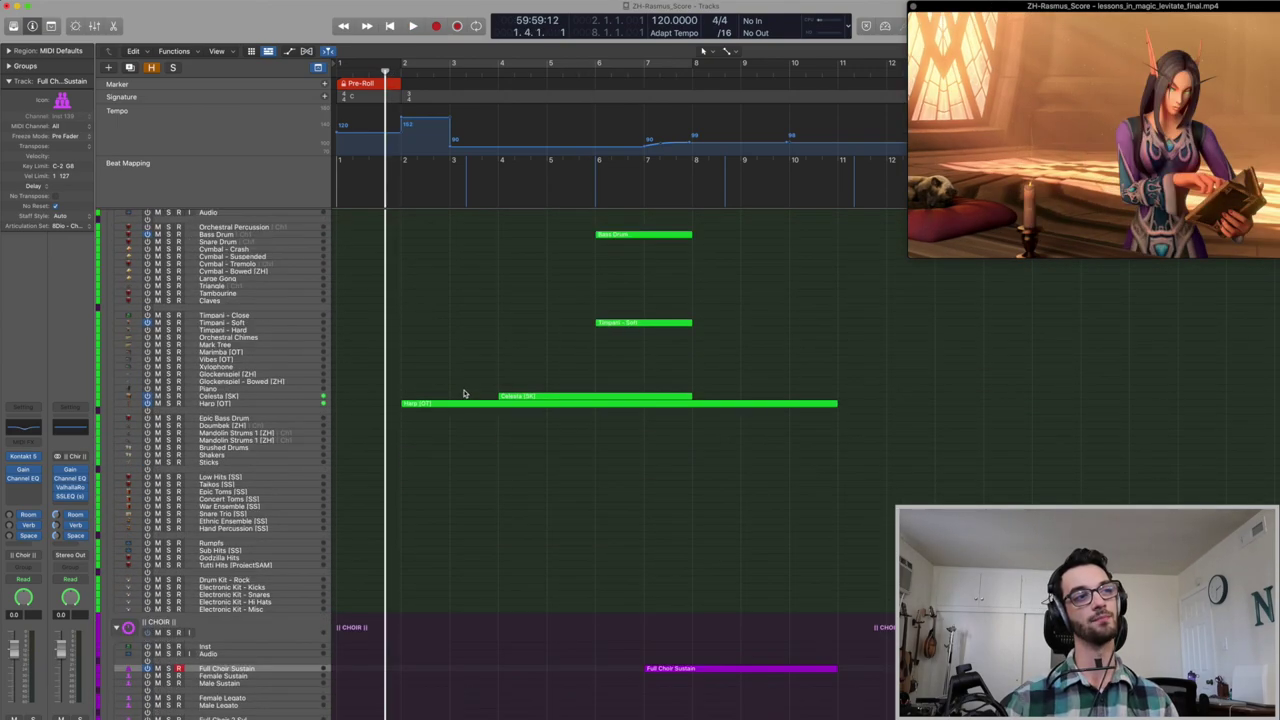
# Step: Mute the two solo flute regions and the solo oboe region, and play the opening without them
pyautogui.scroll(-4, 466, 394)
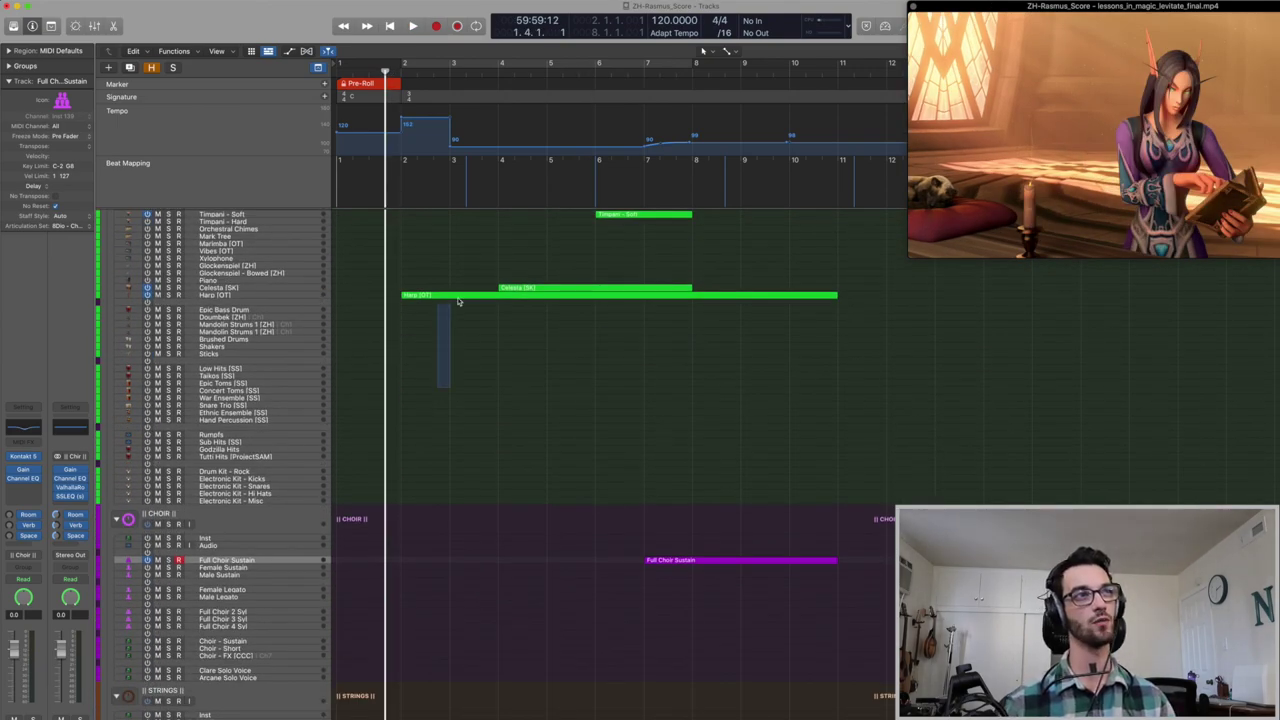
pyautogui.moveTo(451, 307); pyautogui.dragTo(514, 271)
pyautogui.scroll(5, 514, 300)
pyautogui.moveTo(443, 337); pyautogui.dragTo(566, 497)
pyautogui.press('space')
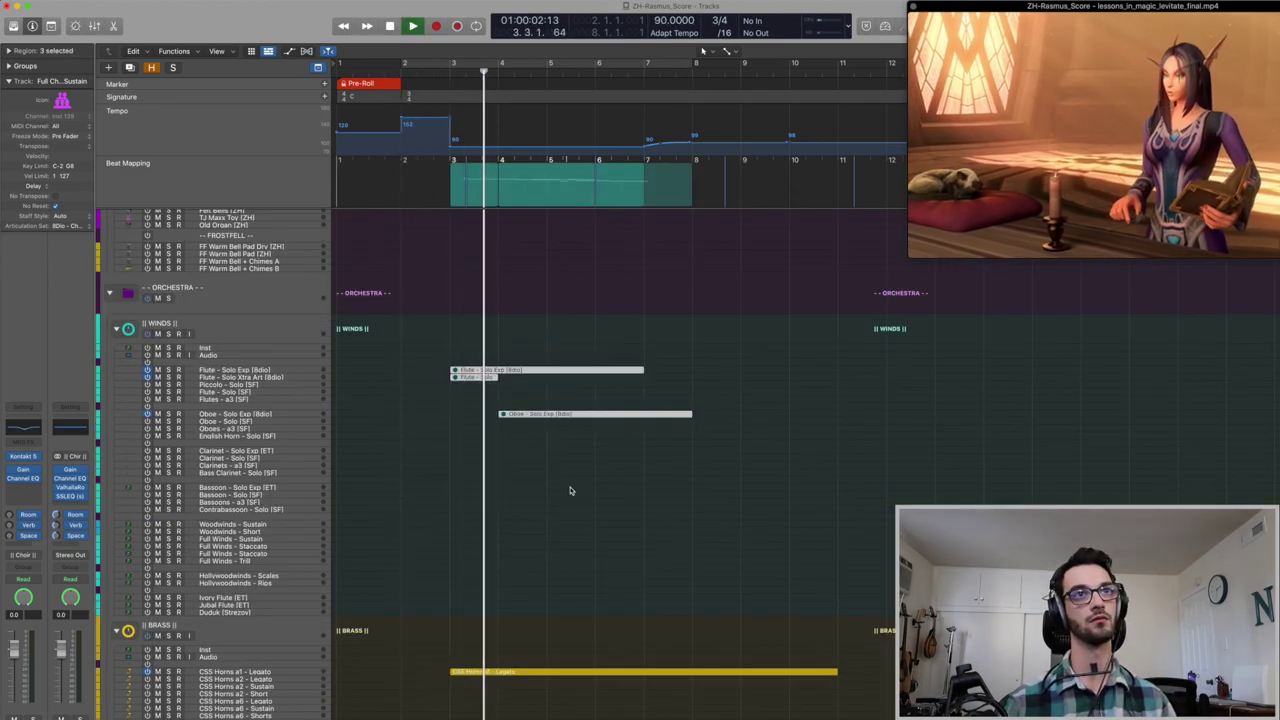
pyautogui.press('space')
pyautogui.scroll(-10, 569, 493)
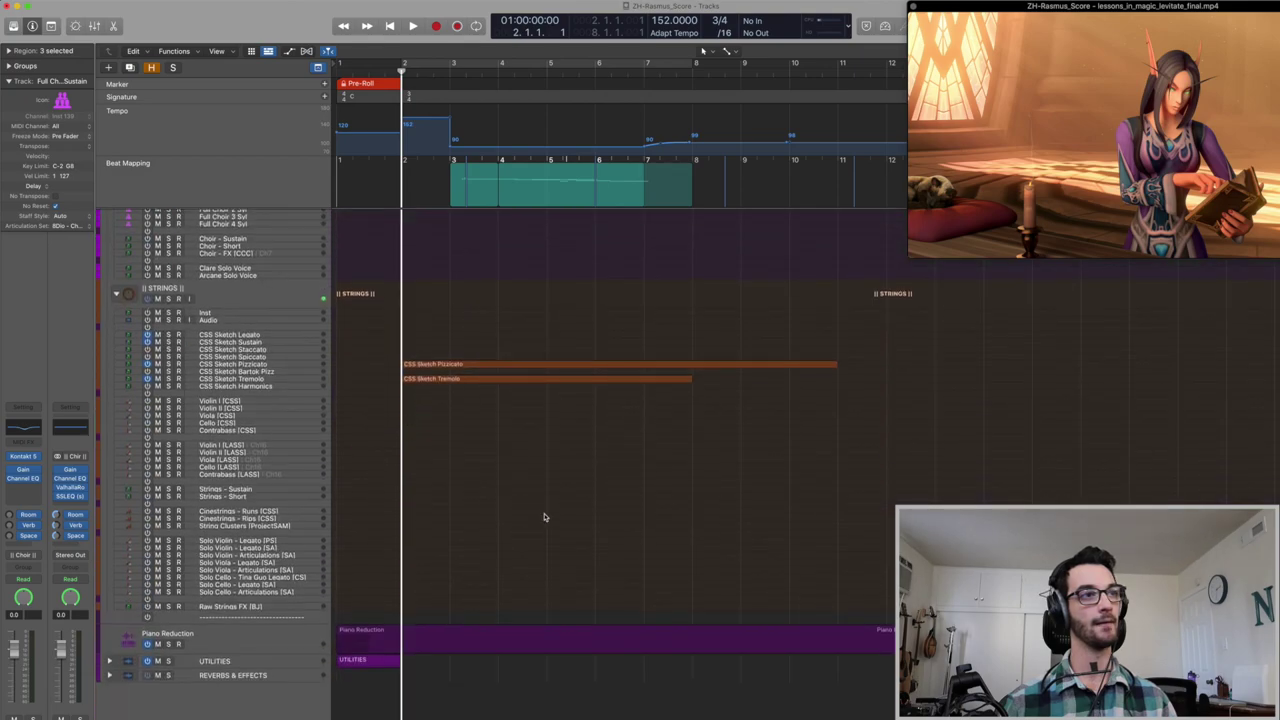
# Step: Examine the CSS Sketch Tremolo region's note and modulation curve in the Piano Roll
pyautogui.moveTo(492, 484); pyautogui.dragTo(471, 396)
pyautogui.press('p')
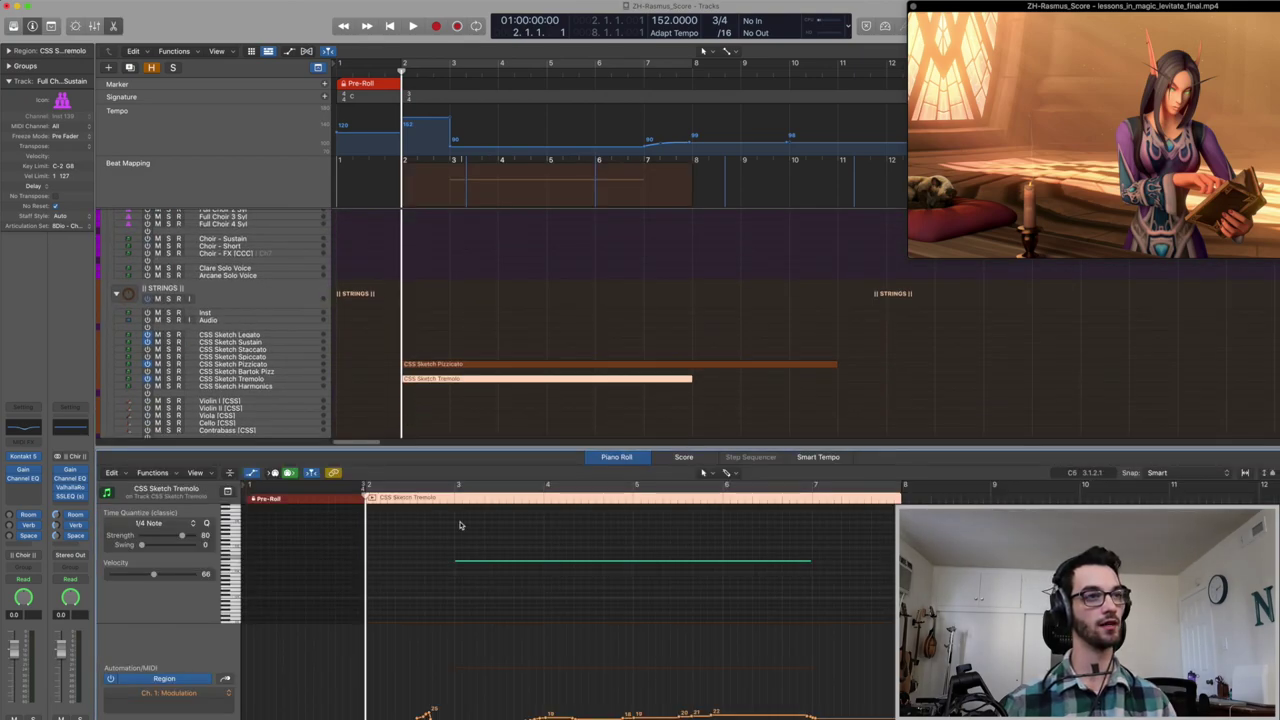
pyautogui.click(573, 513)
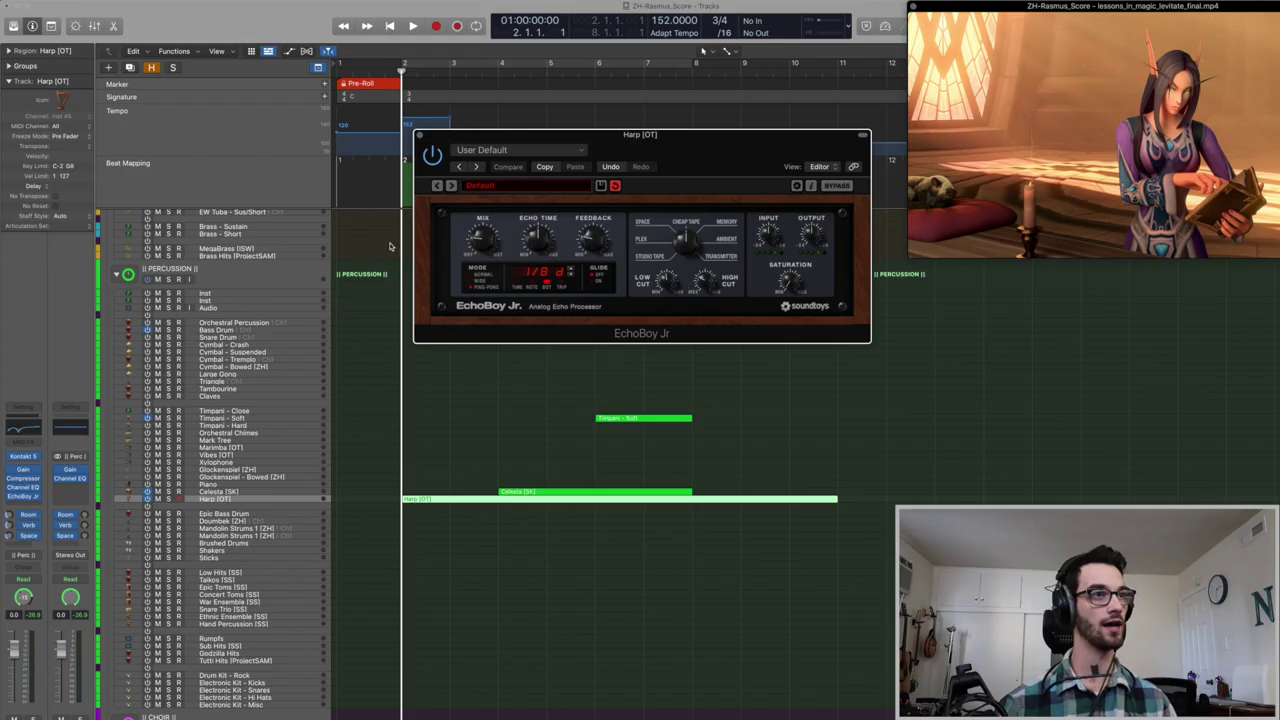
# Step: Mute the Celesta [SK] region's notes before bar 5 in the Piano Roll and play the passage against the picture
pyautogui.click(28, 580)
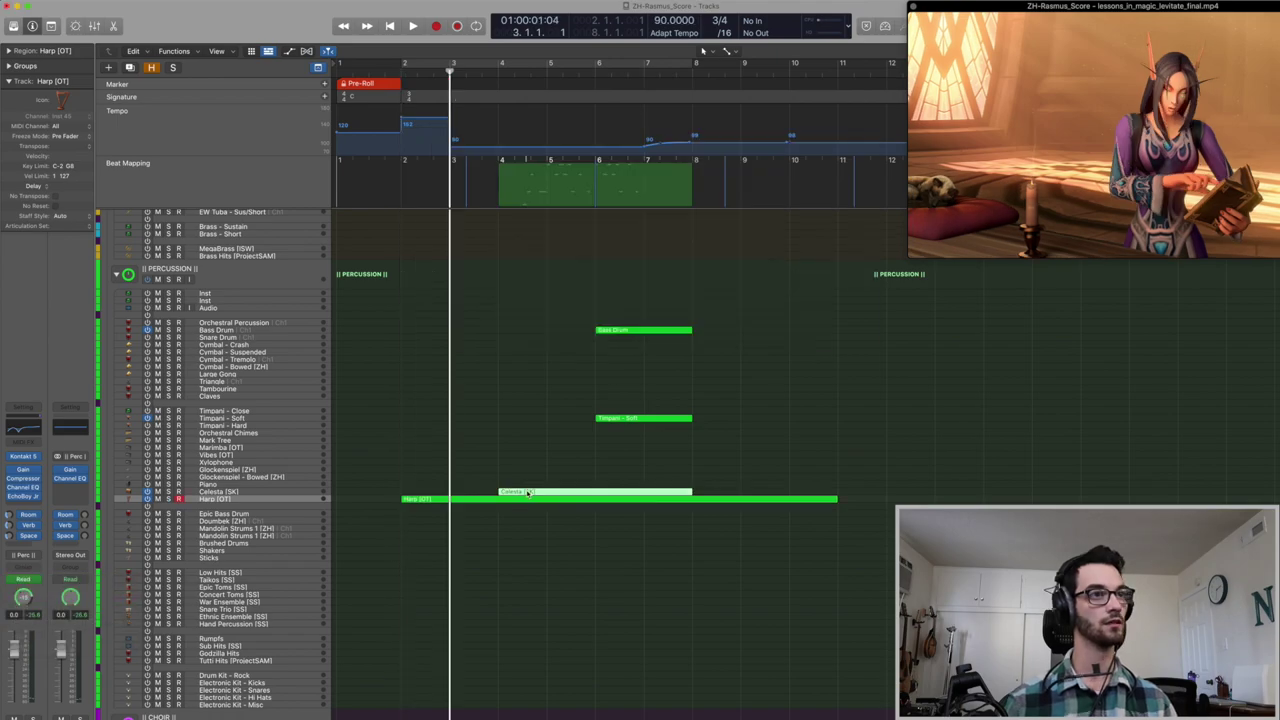
pyautogui.press('e')
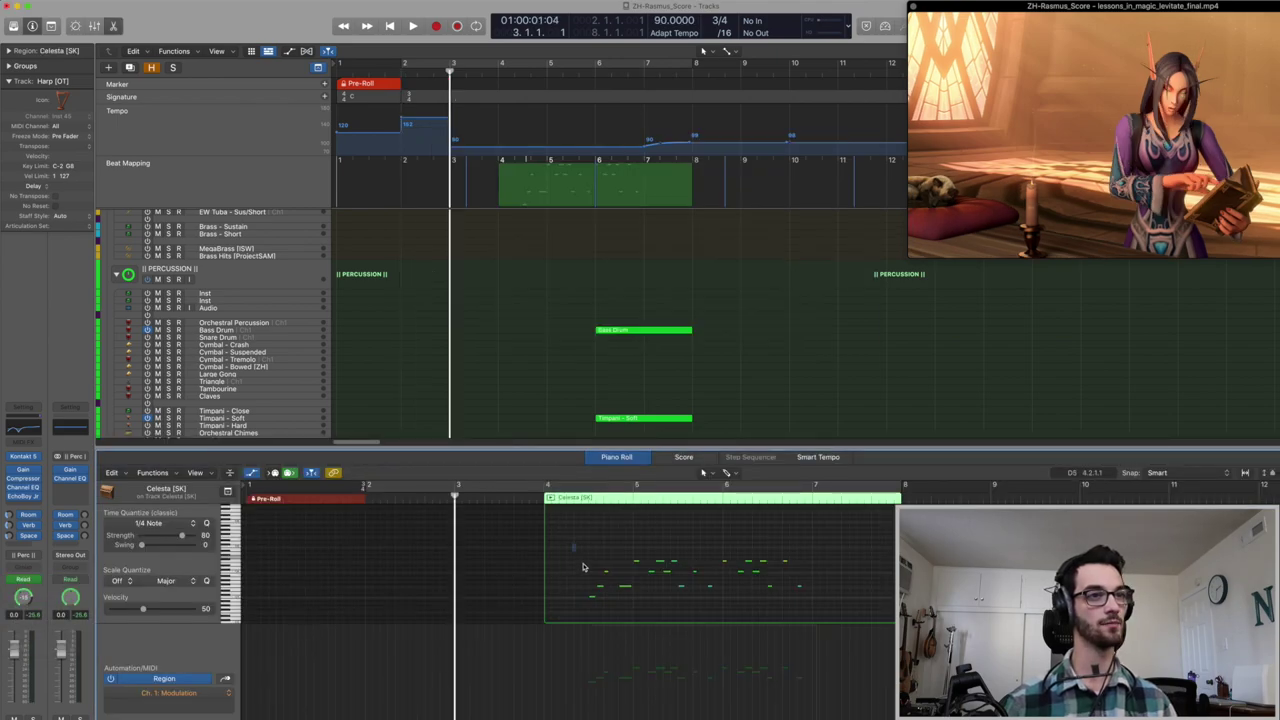
pyautogui.press('space')
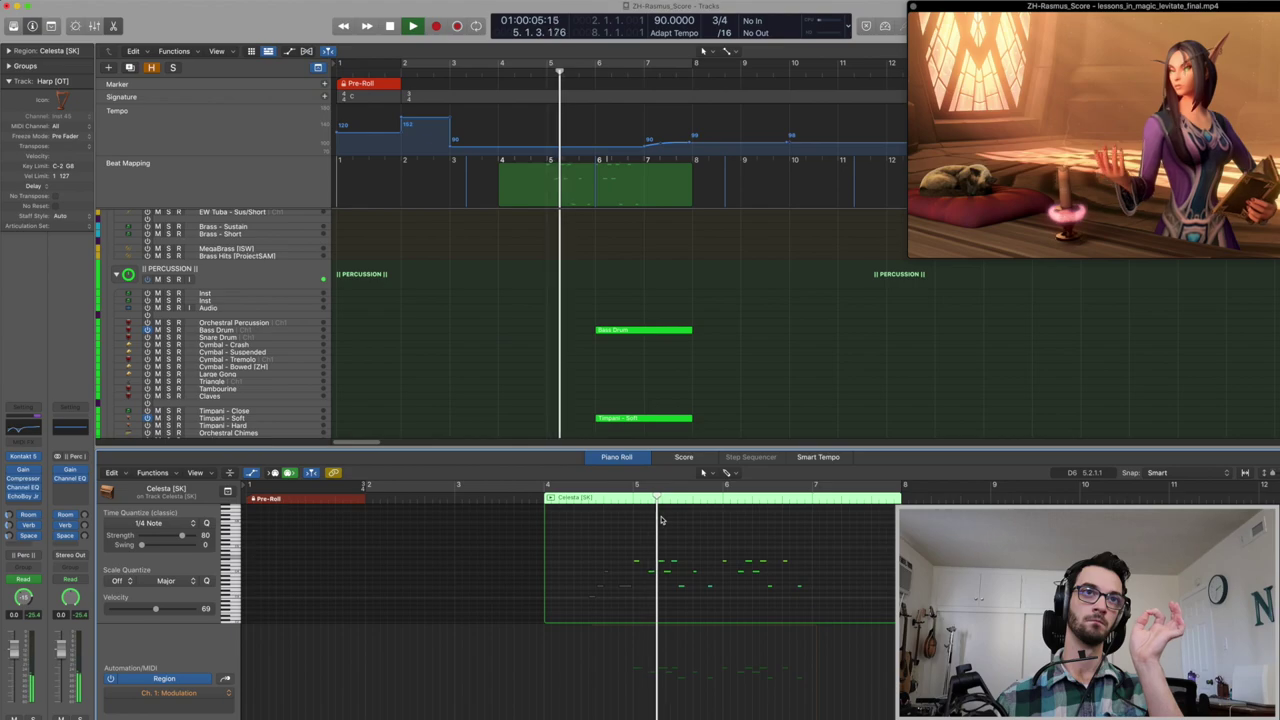
pyautogui.press('space')
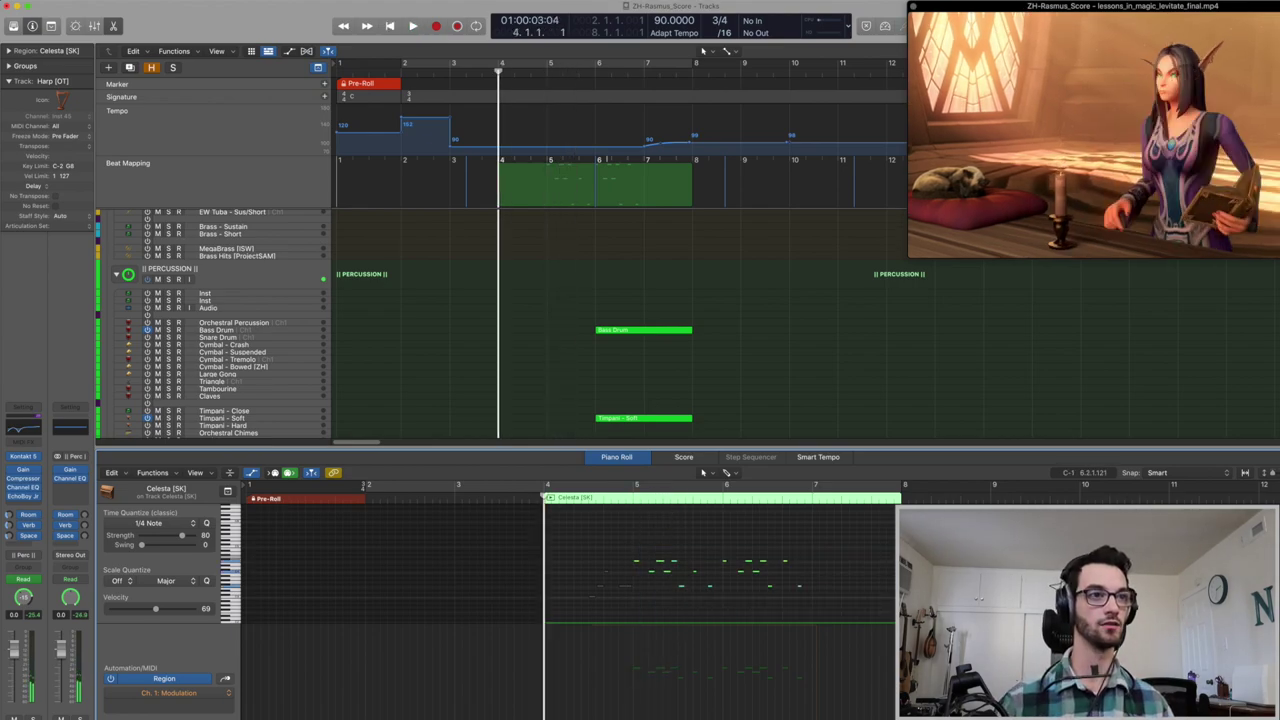
# Step: Shift the Celesta [SK] notes from bar 5 onward slightly later, play the passage, and close the editor
pyautogui.click(636, 564)
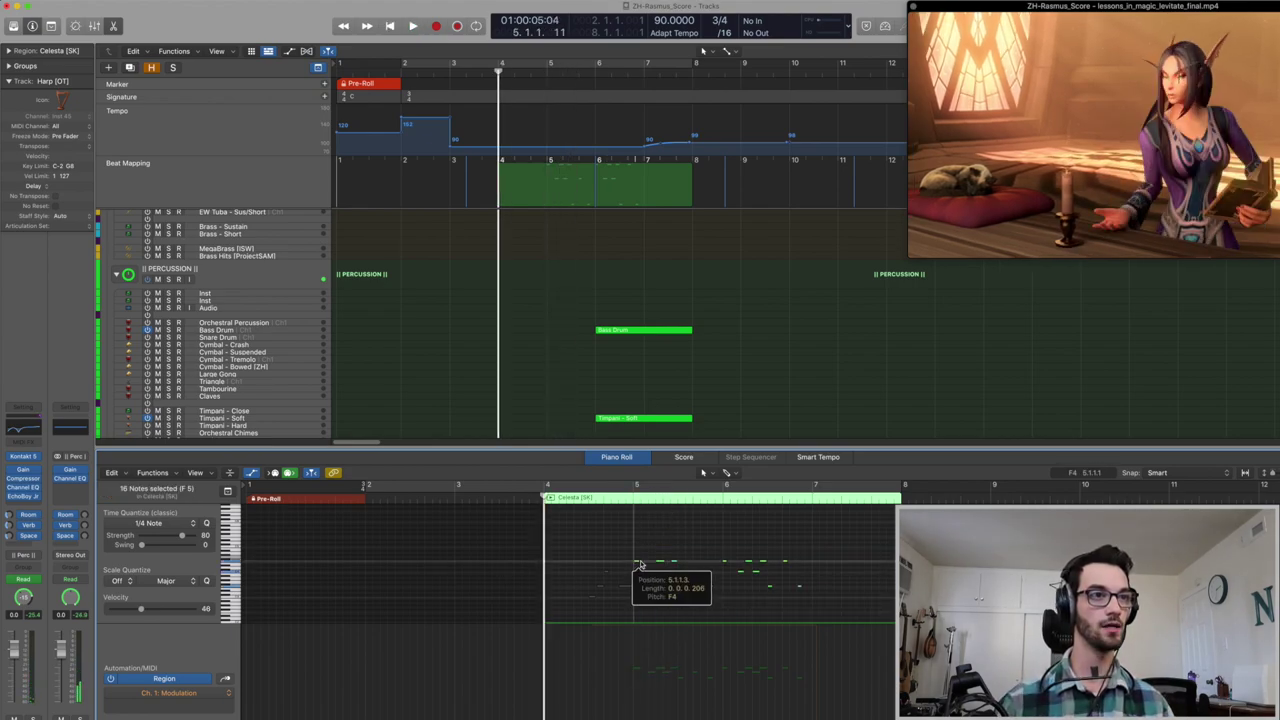
pyautogui.press('space')
pyautogui.moveTo(665, 563); pyautogui.dragTo(613, 567)
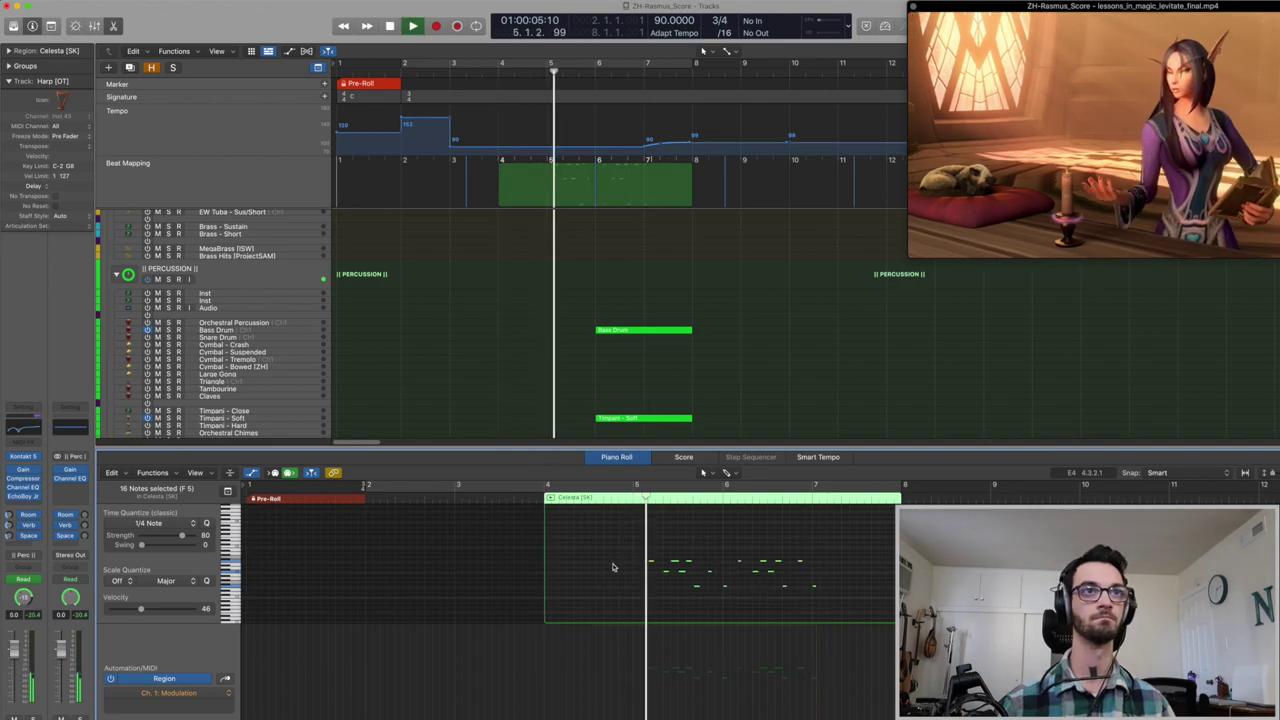
pyautogui.press('e')
pyautogui.press('space')
# Step: Delete the solo oboe region, move the two solo flute regions to start at bar 5, and play the result
pyautogui.press('Return')
pyautogui.scroll(-5, 549, 374)
pyautogui.scroll(15, 560, 440)
pyautogui.moveTo(514, 366); pyautogui.dragTo(575, 277)
pyautogui.press('Delete')
pyautogui.click(544, 318)
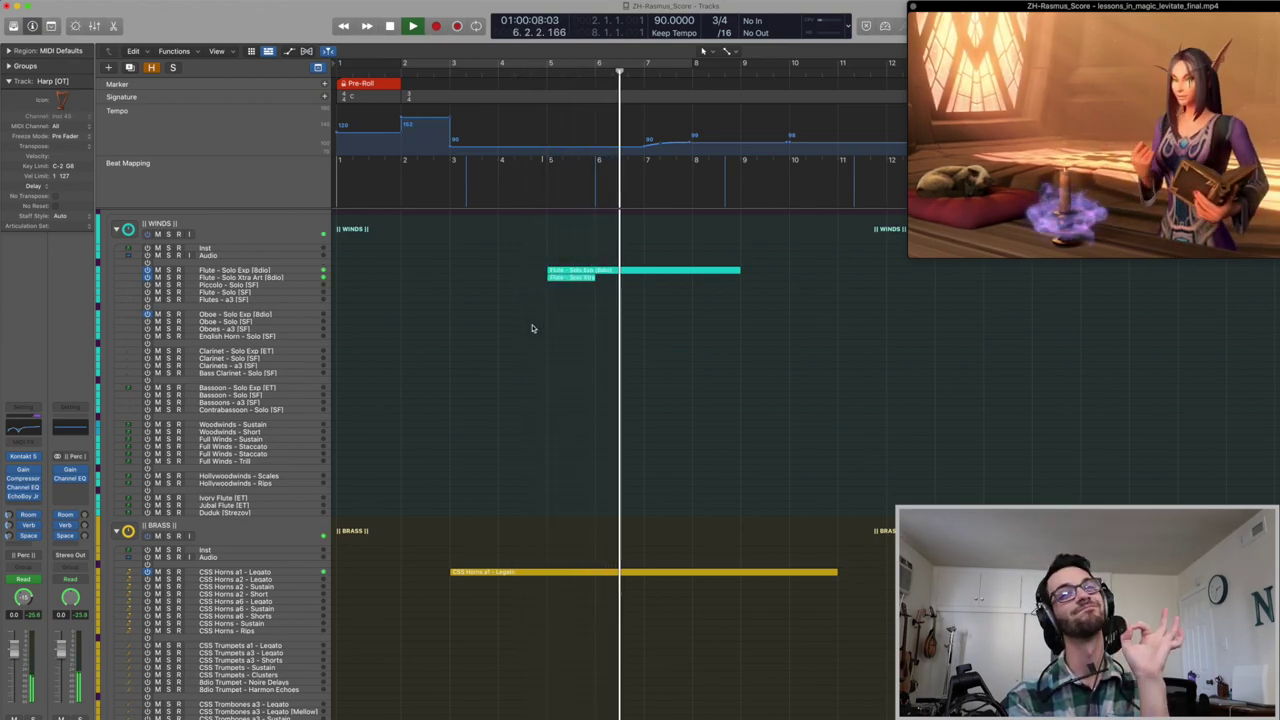
pyautogui.press('space')
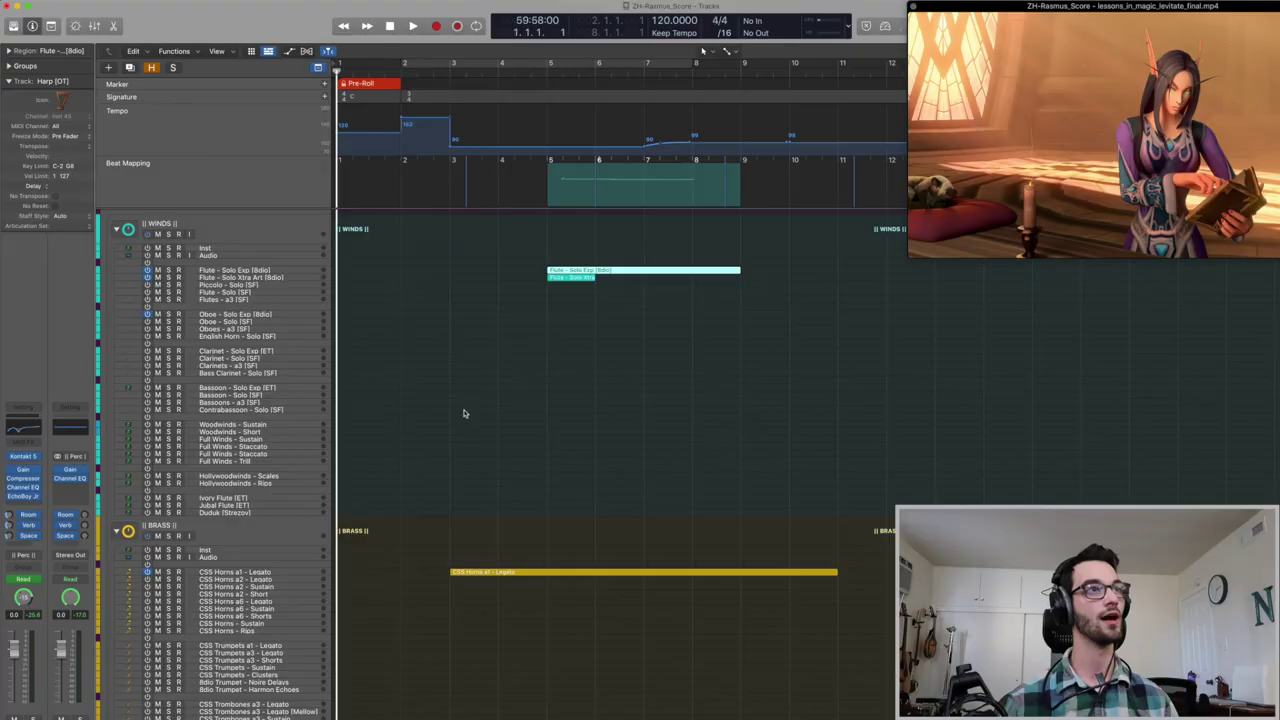
pyautogui.press('space')
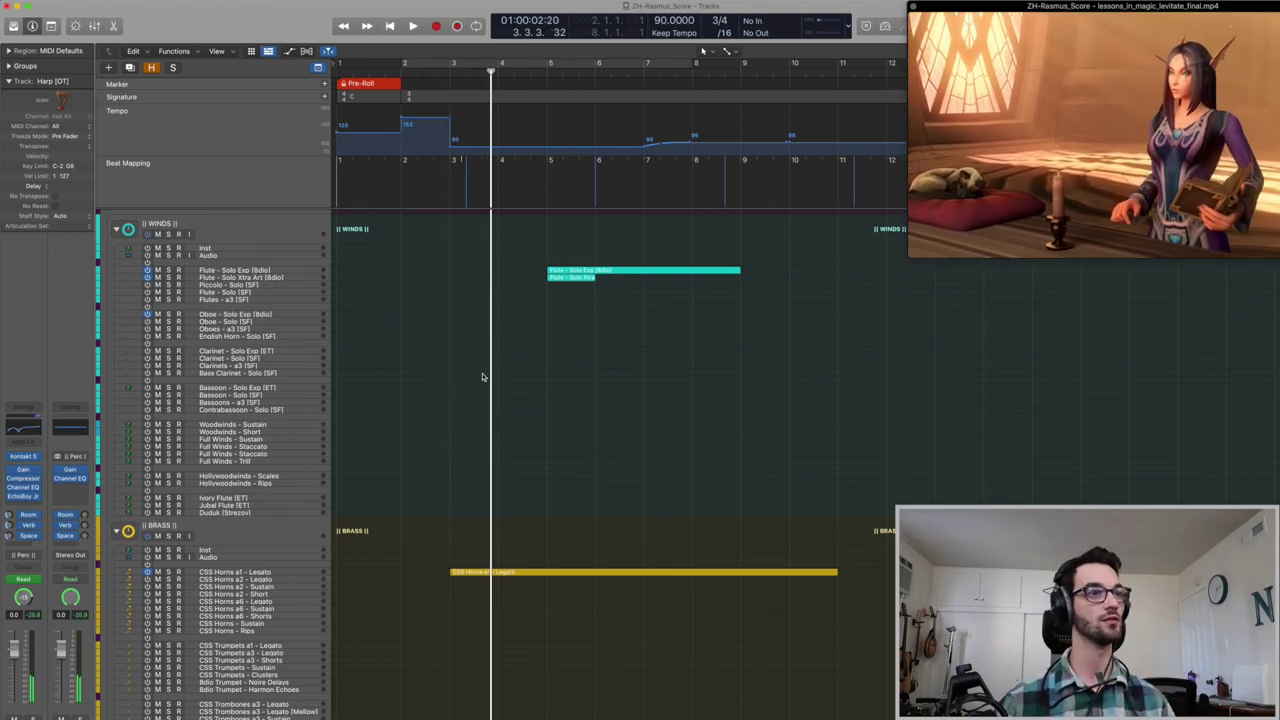
pyautogui.press('space')
# Step: Select the Triangle track in the percussion section and turn it on
pyautogui.scroll(-15, 476, 418)
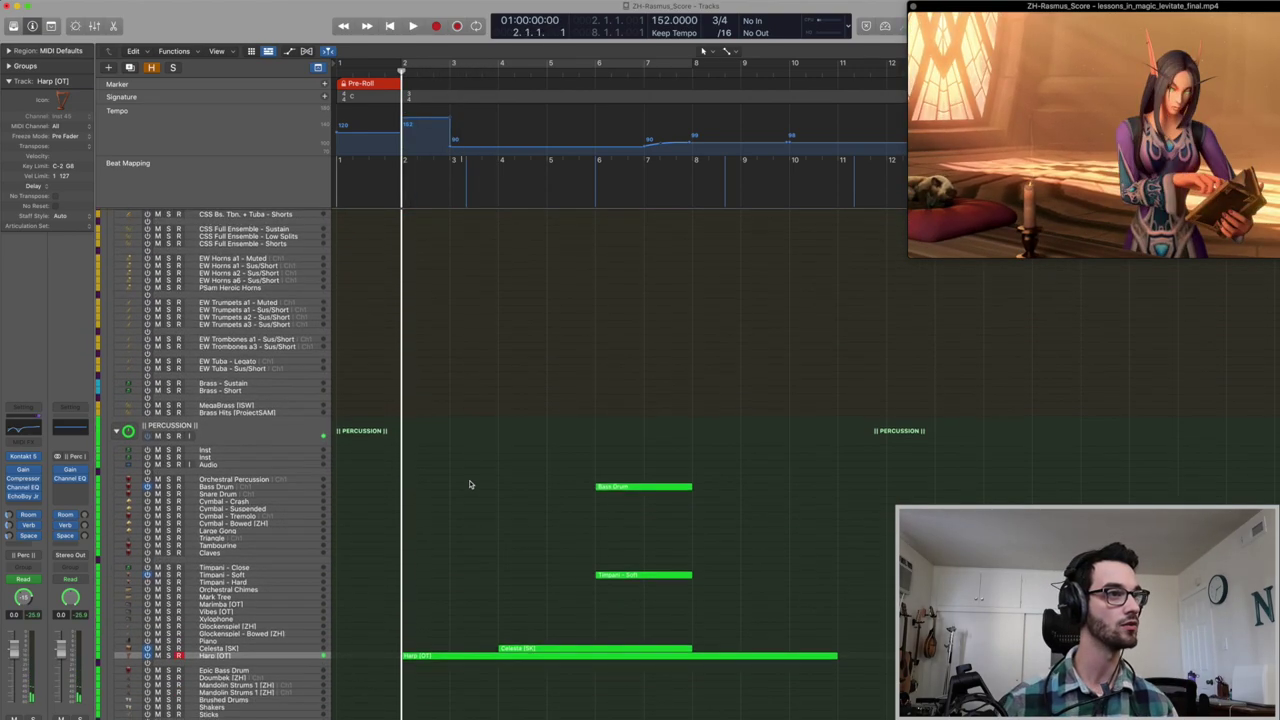
pyautogui.scroll(-5, 440, 480)
pyautogui.click(157, 381)
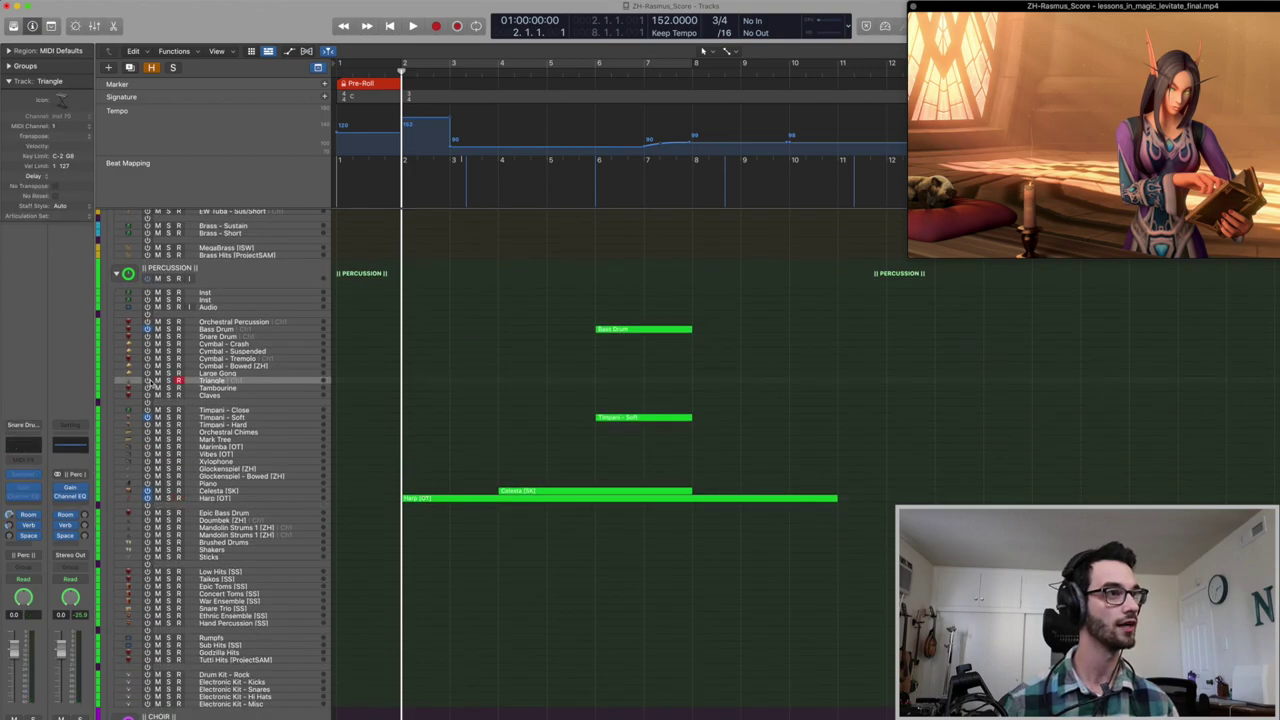
pyautogui.press('v')
# Step: Make the CSS Sketch Tremolo note start at bar 5, ramp its modulation up to 47 just before bar 7, and play it
pyautogui.press('space')
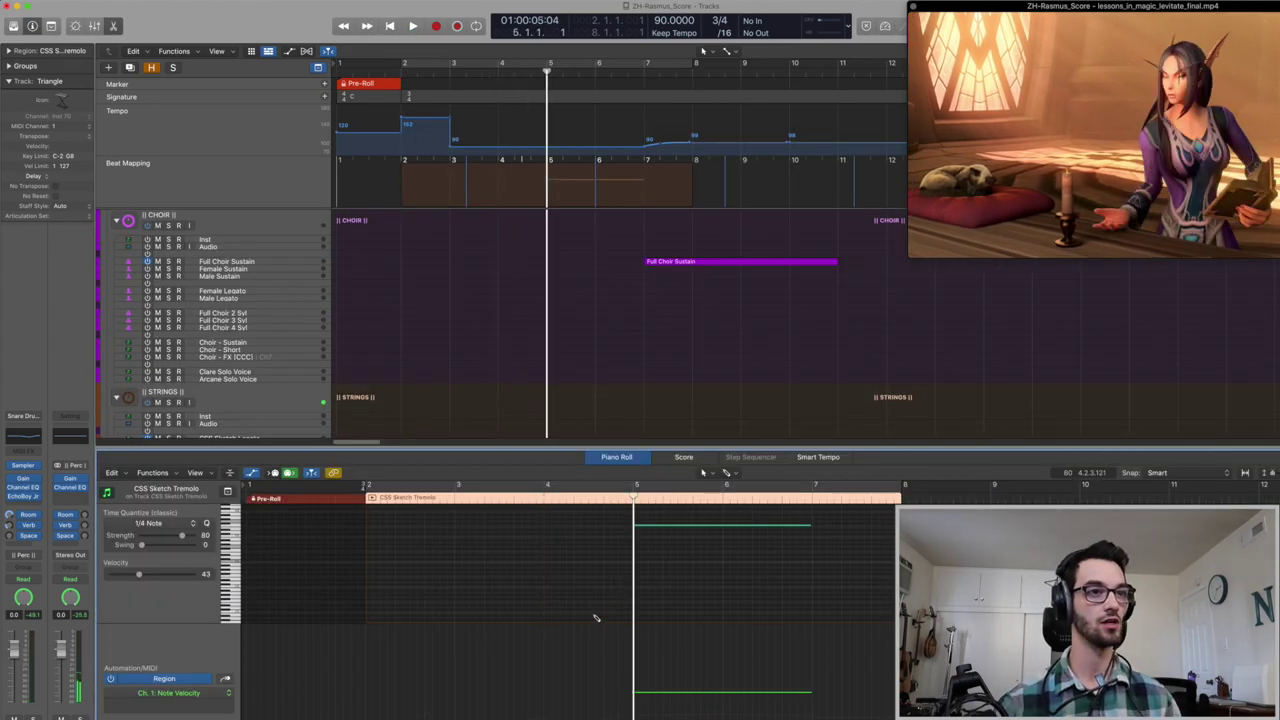
pyautogui.moveTo(663, 708); pyautogui.dragTo(810, 697)
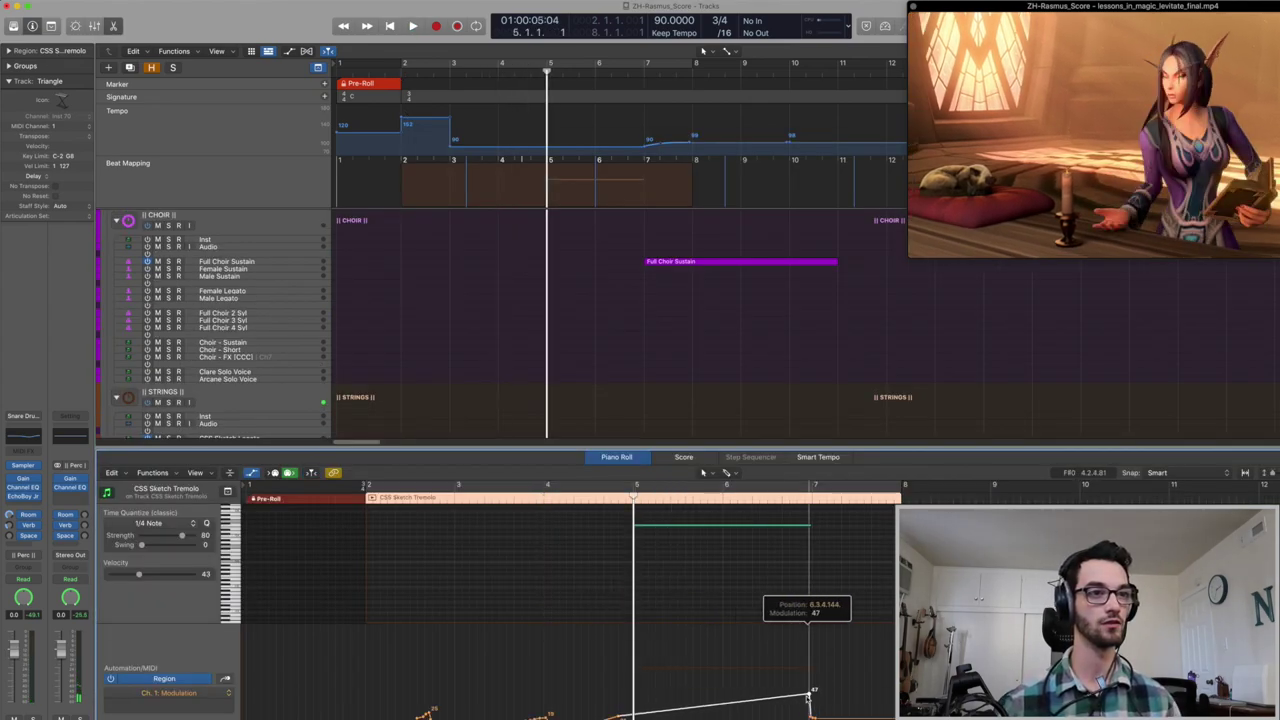
pyautogui.press('space')
pyautogui.press('e')
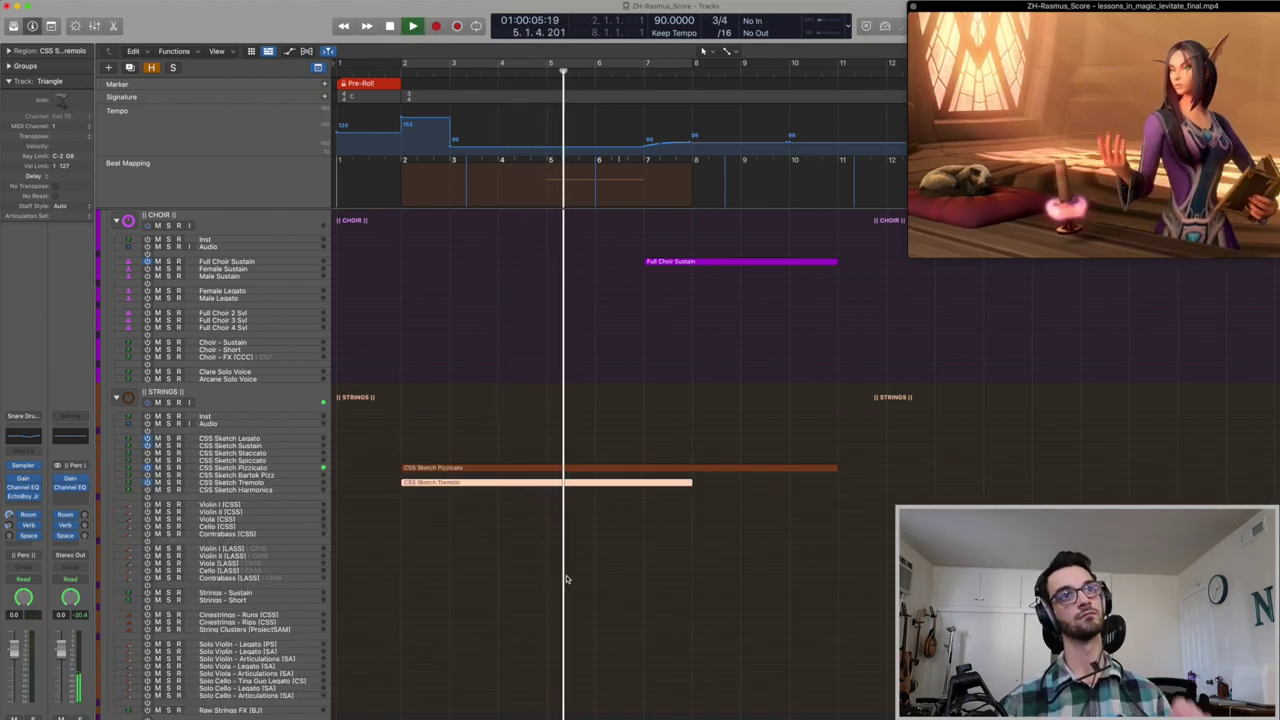
pyautogui.press('space')
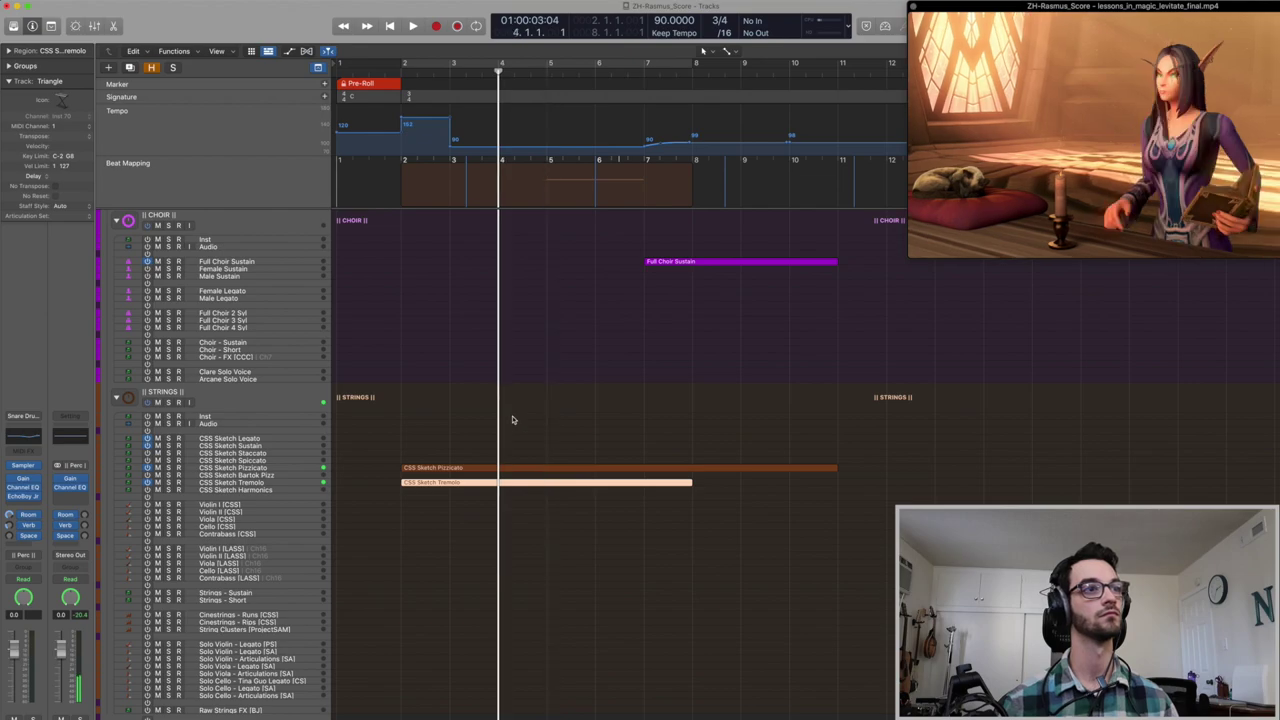
# Step: Record a Triangle part from bar 3 to bar 10, and replace the Celesta [SK] region with a new take from bar 5 to bar 10
pyautogui.scroll(10, 517, 410)
pyautogui.press('Return')
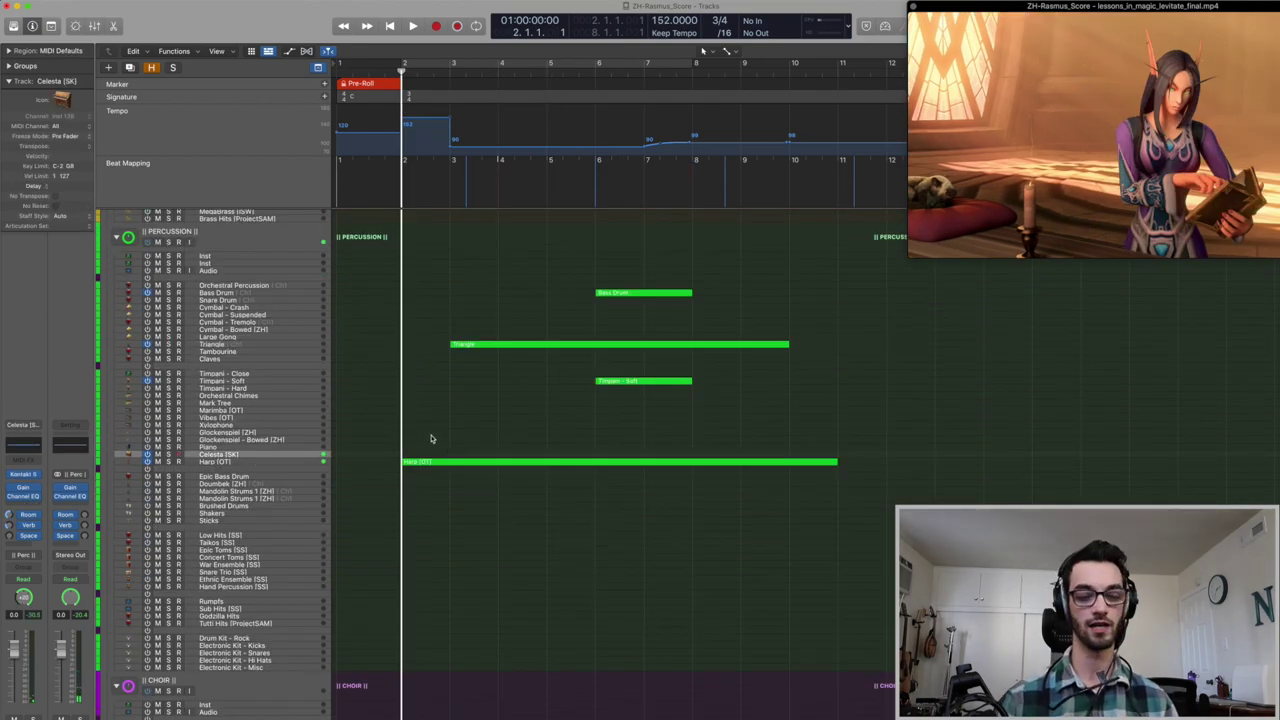
pyautogui.press('space')
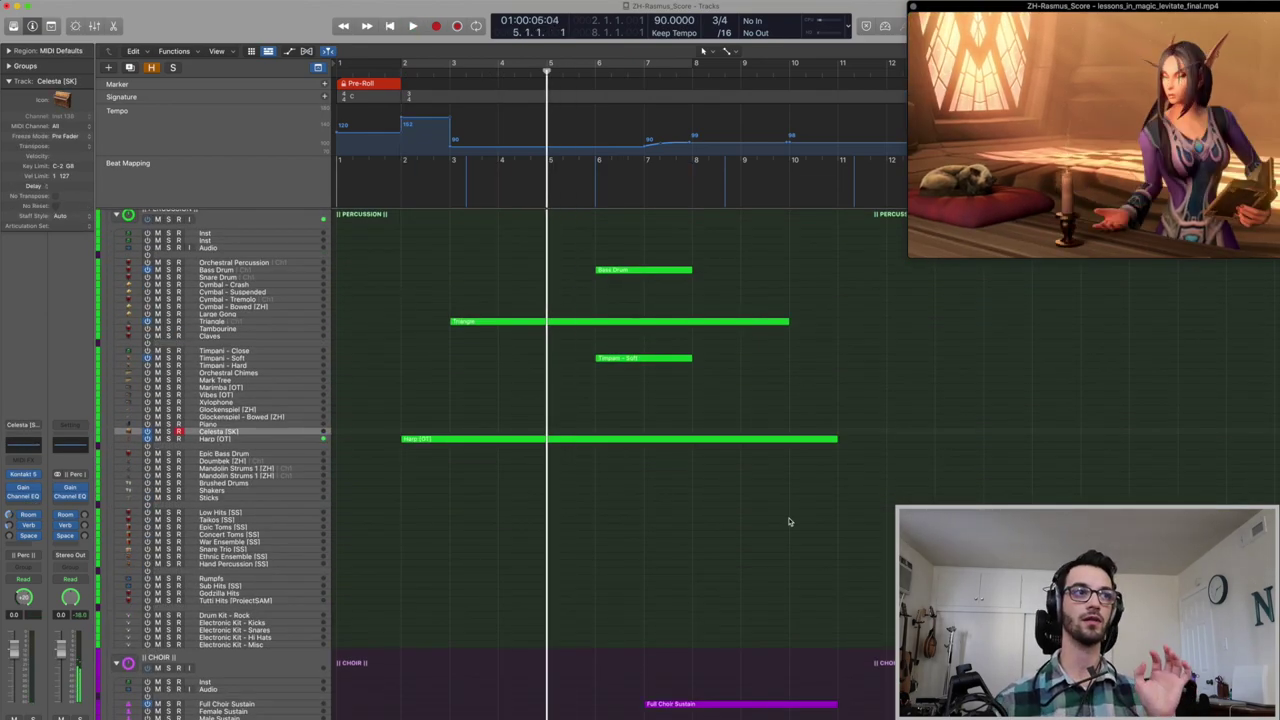
pyautogui.press('space')
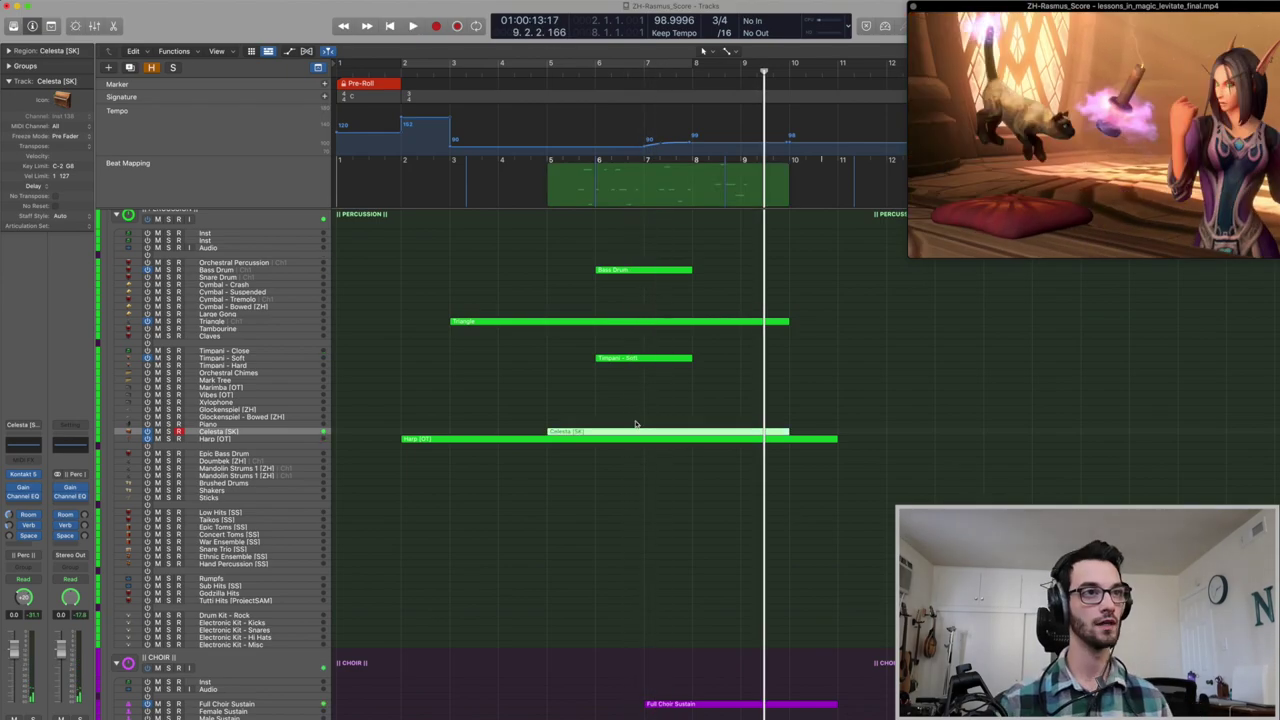
pyautogui.press('e')
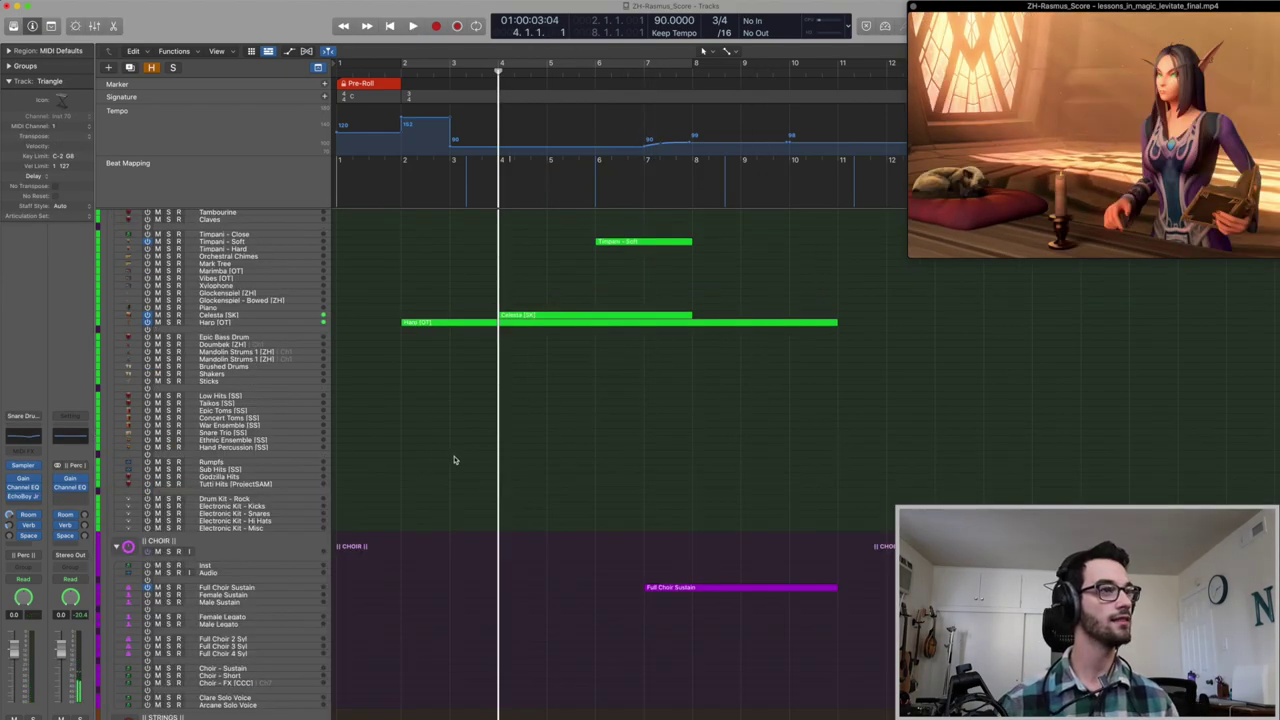
# Step: Perform a Mark Tree part during playback and capture it as a region from bar 3 to bar 10
pyautogui.scroll(3, 410, 468)
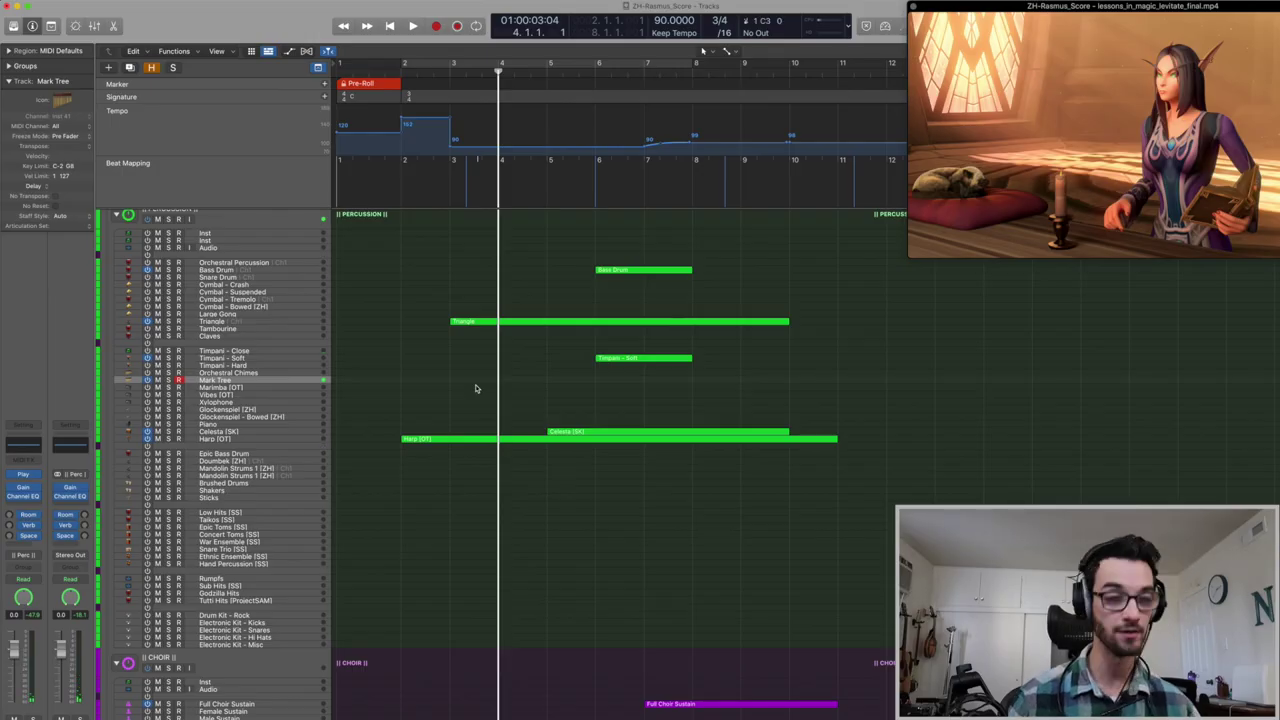
pyautogui.press('space')
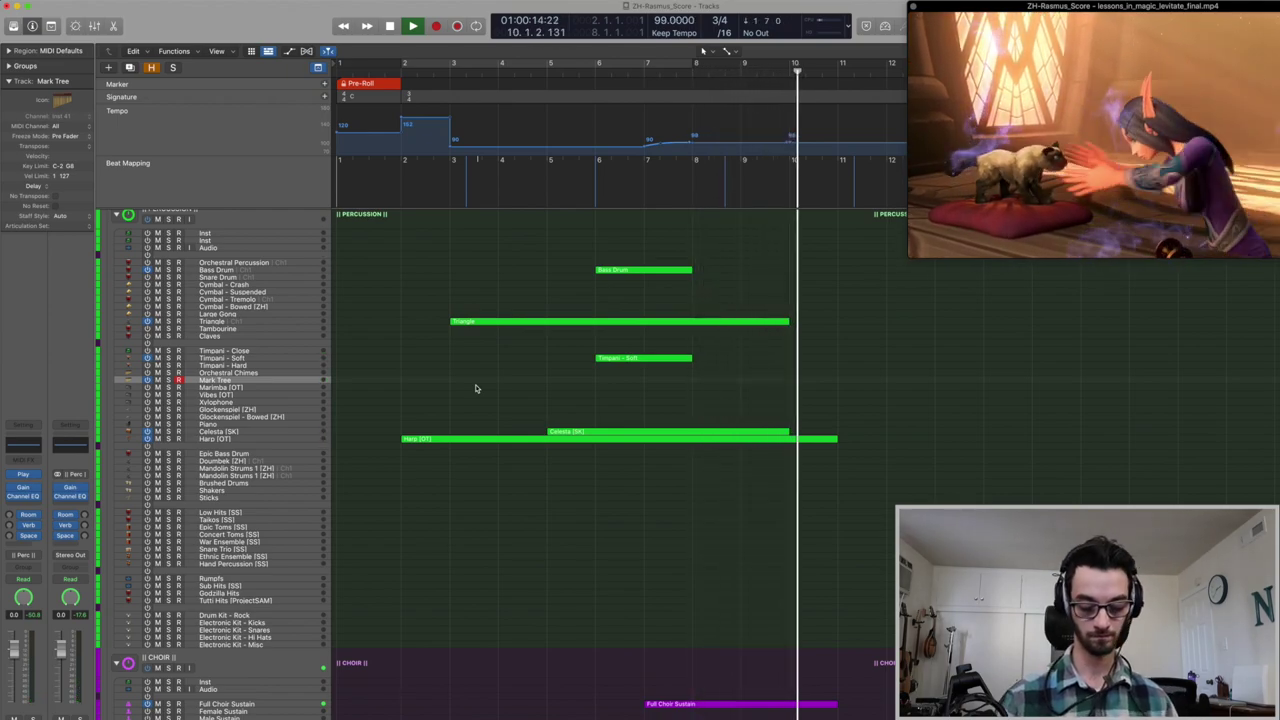
pyautogui.press('space')
pyautogui.hotkey('shift', 'r')
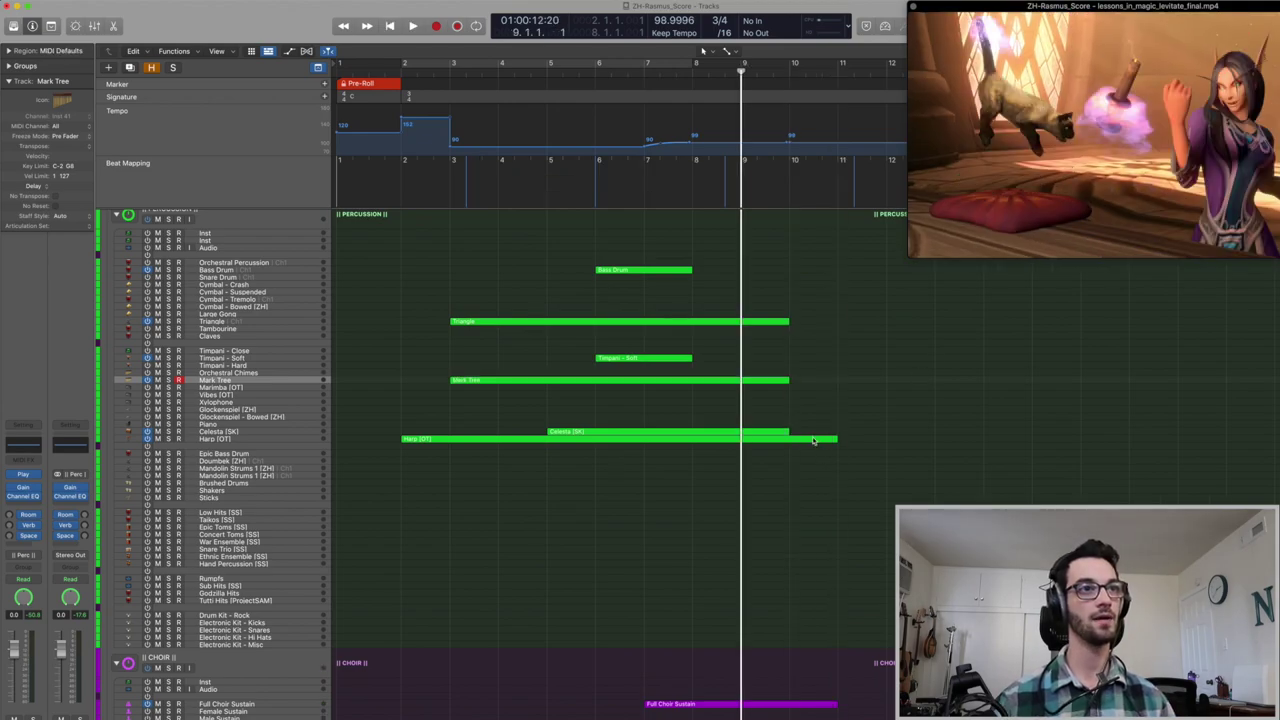
# Step: Inspect the notes of the CSS Sketch Pizzicato region in the strings section
pyautogui.scroll(-10, 815, 443)
pyautogui.press('p')
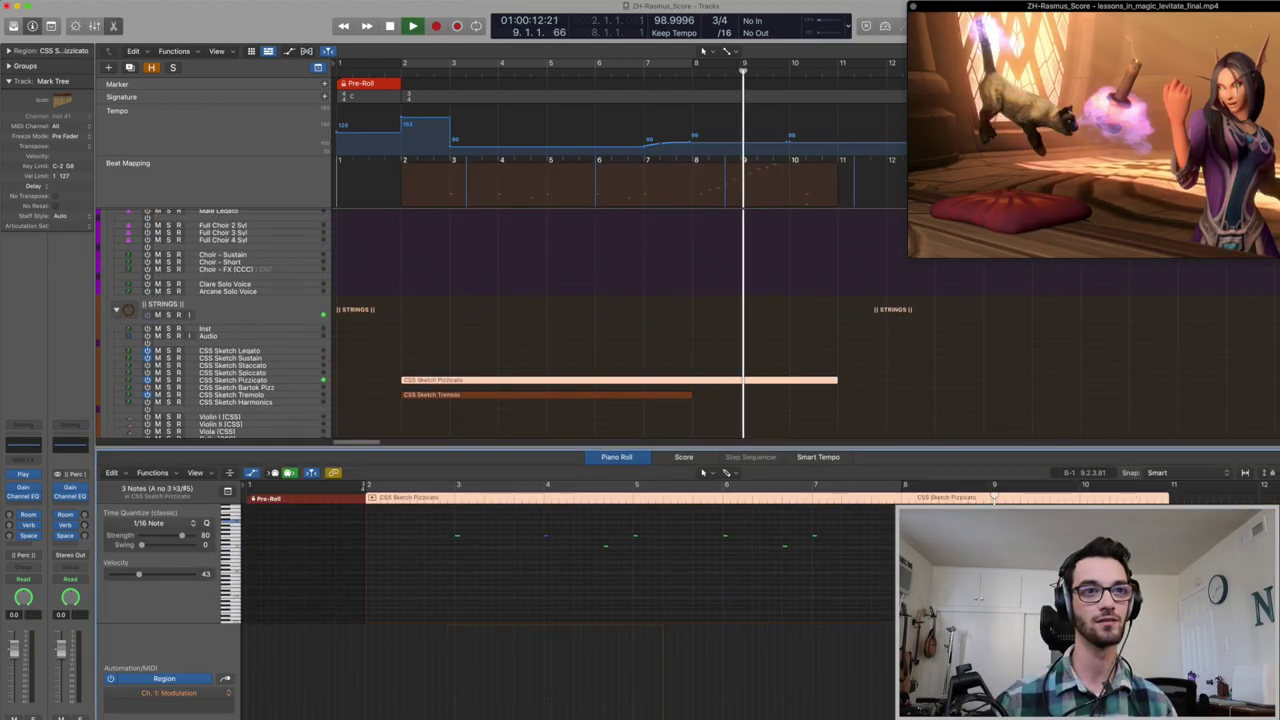
pyautogui.press('p')
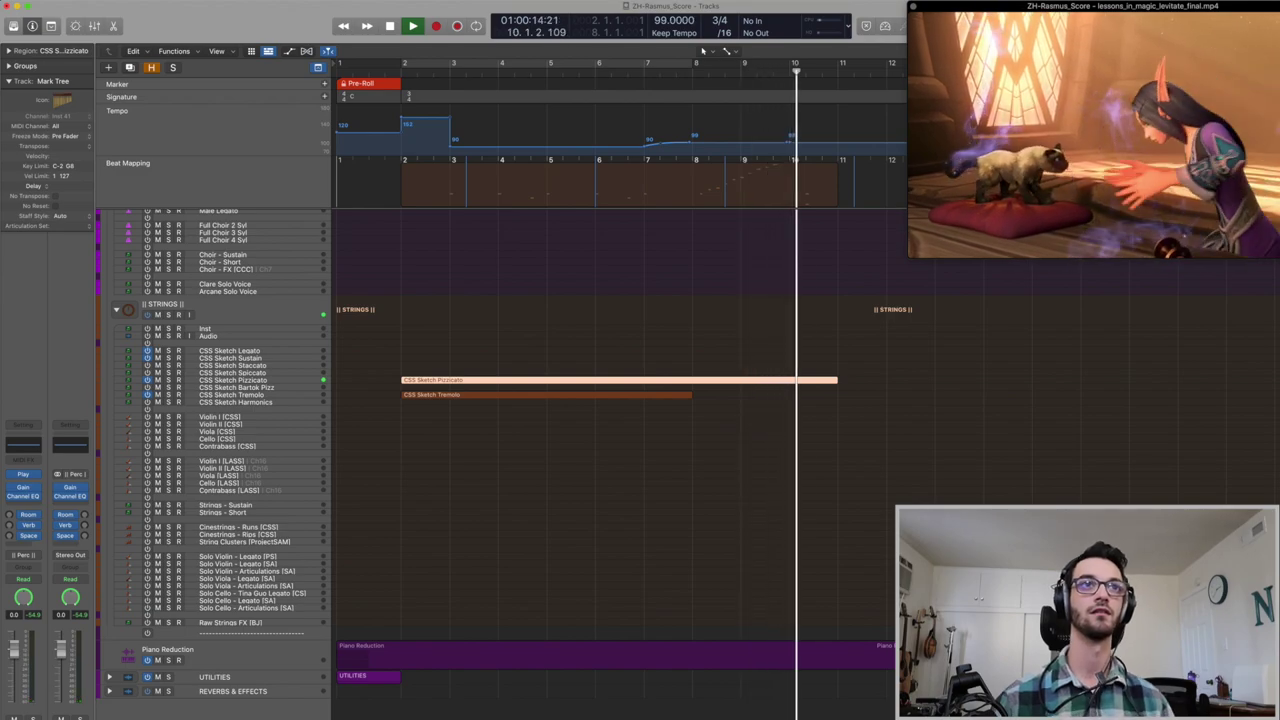
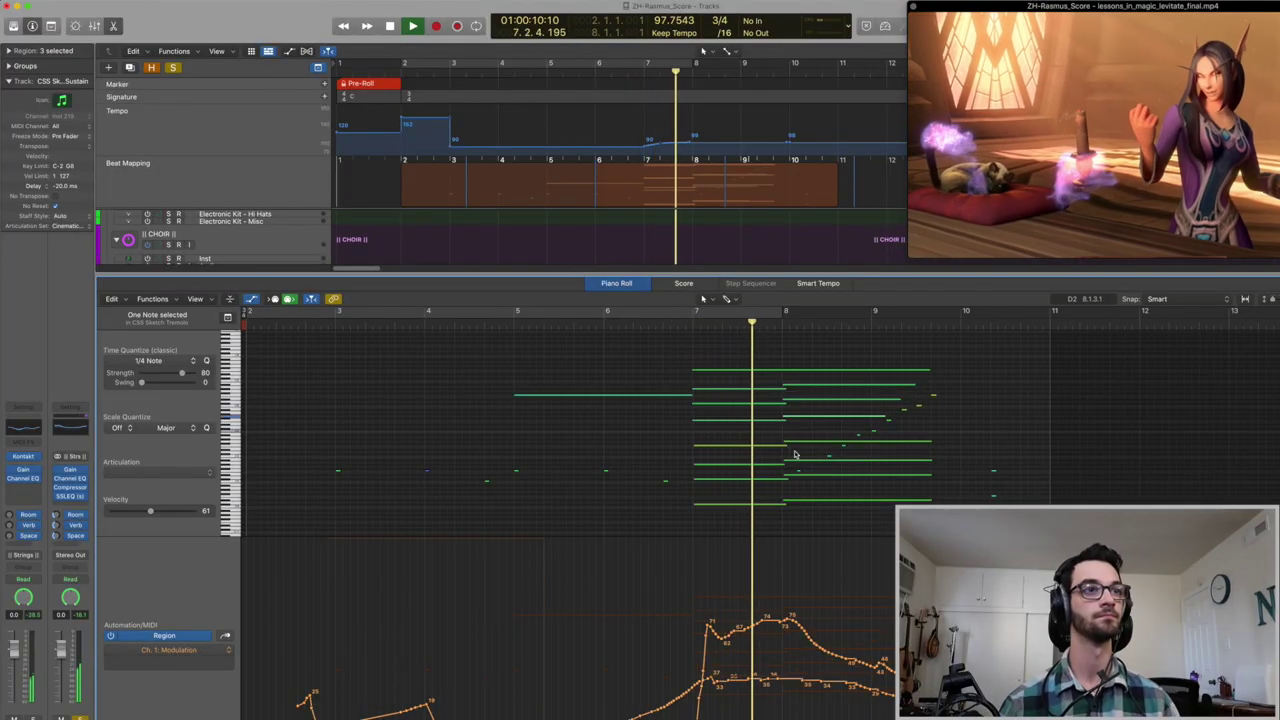
# Step: Check the string regions around bar 8, and record a CSS Trombones a3 - Sustain [Mellow] part from bar 6 to bar 10
pyautogui.press('space')
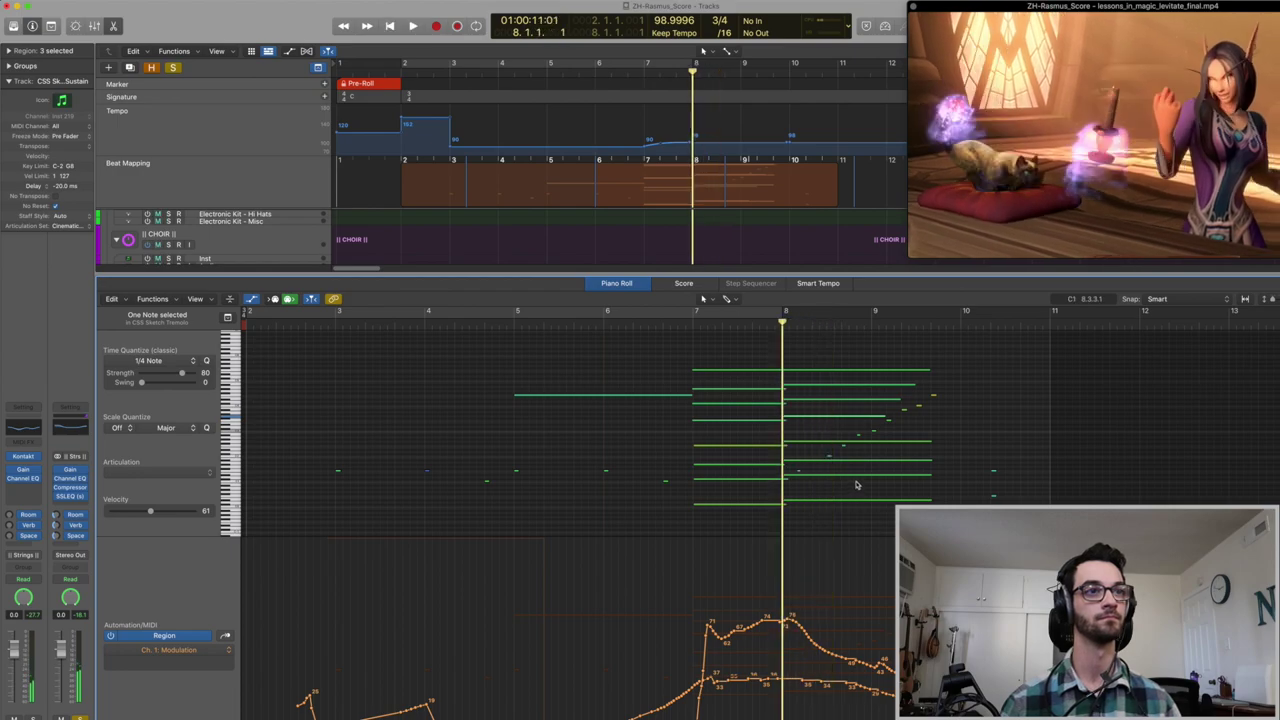
pyautogui.press(',')
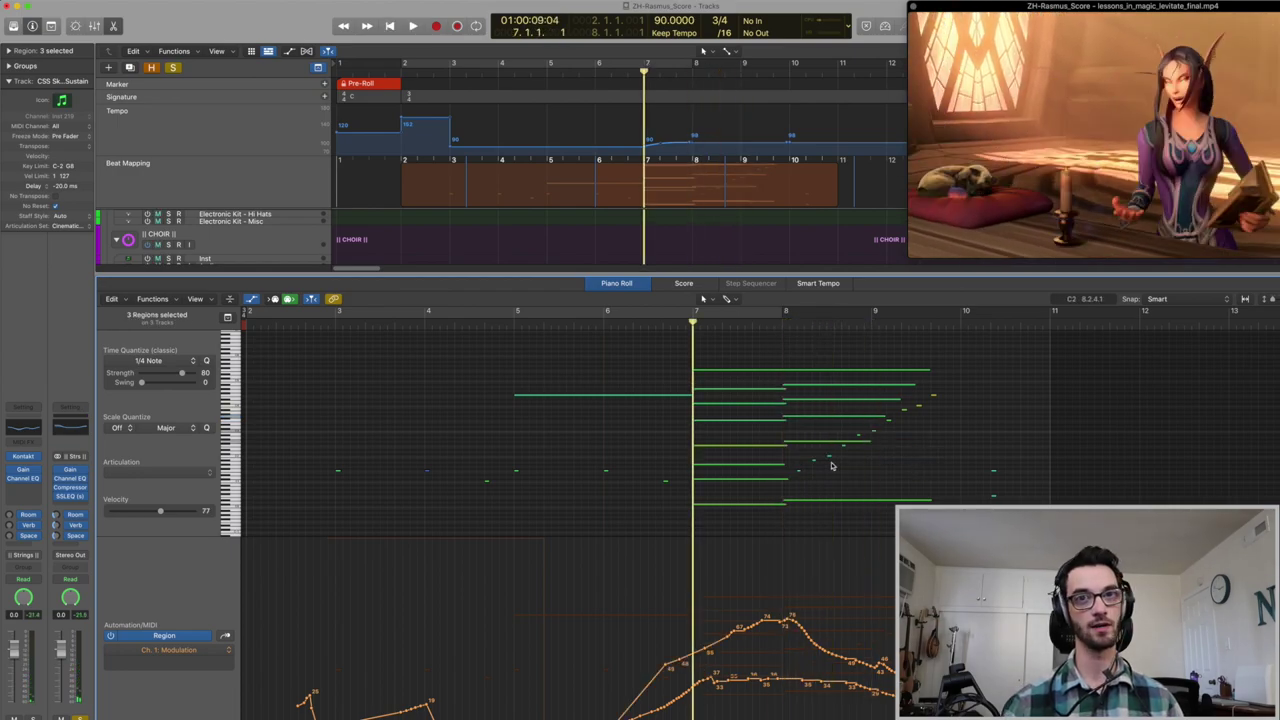
pyautogui.press('p')
pyautogui.press(',')
pyautogui.scroll(8, 517, 466)
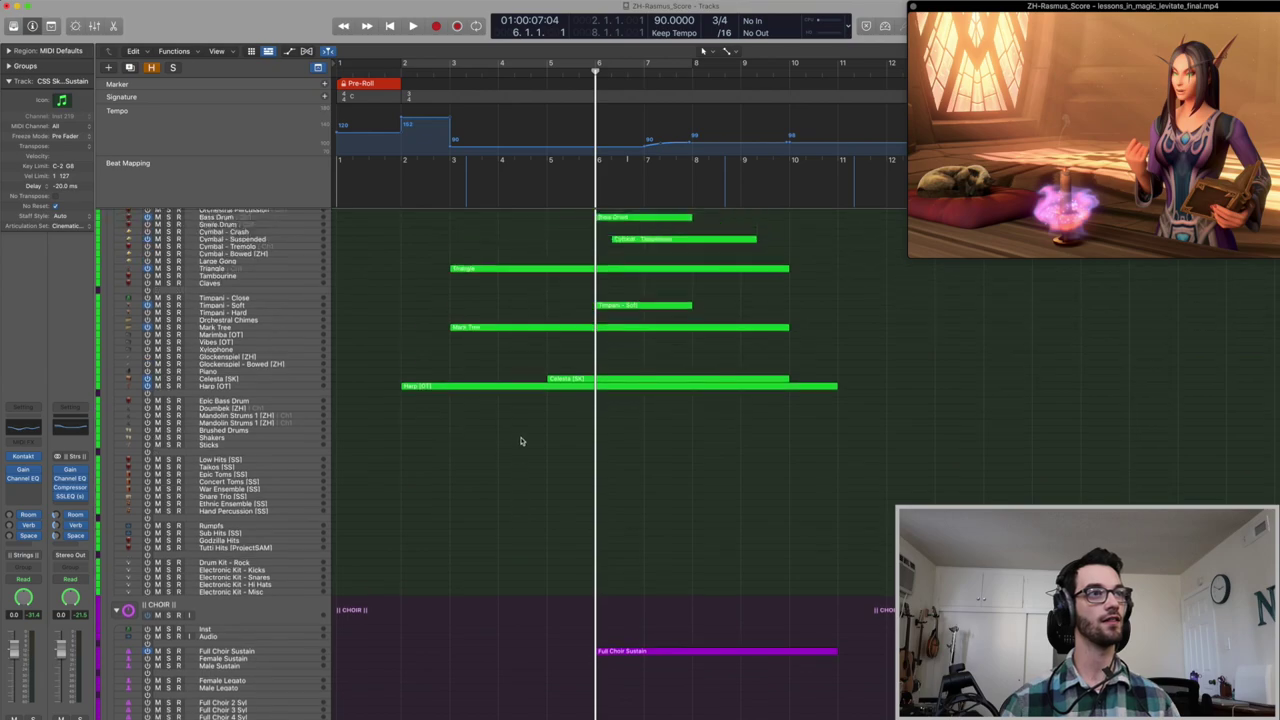
pyautogui.scroll(-5, 517, 466)
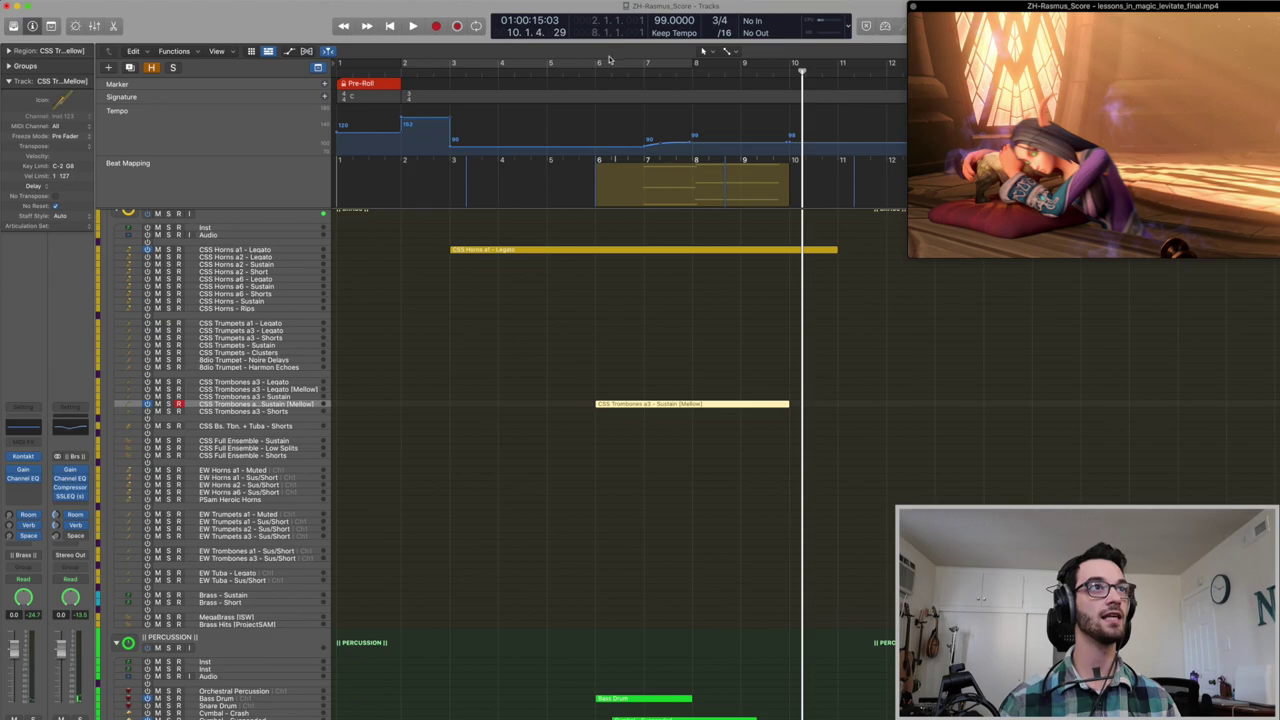
# Step: Play the mellow trombone part and set the gain on the CSS Trombones a3 - Sustain [Mellow] track to -12 dB
pyautogui.press('space')
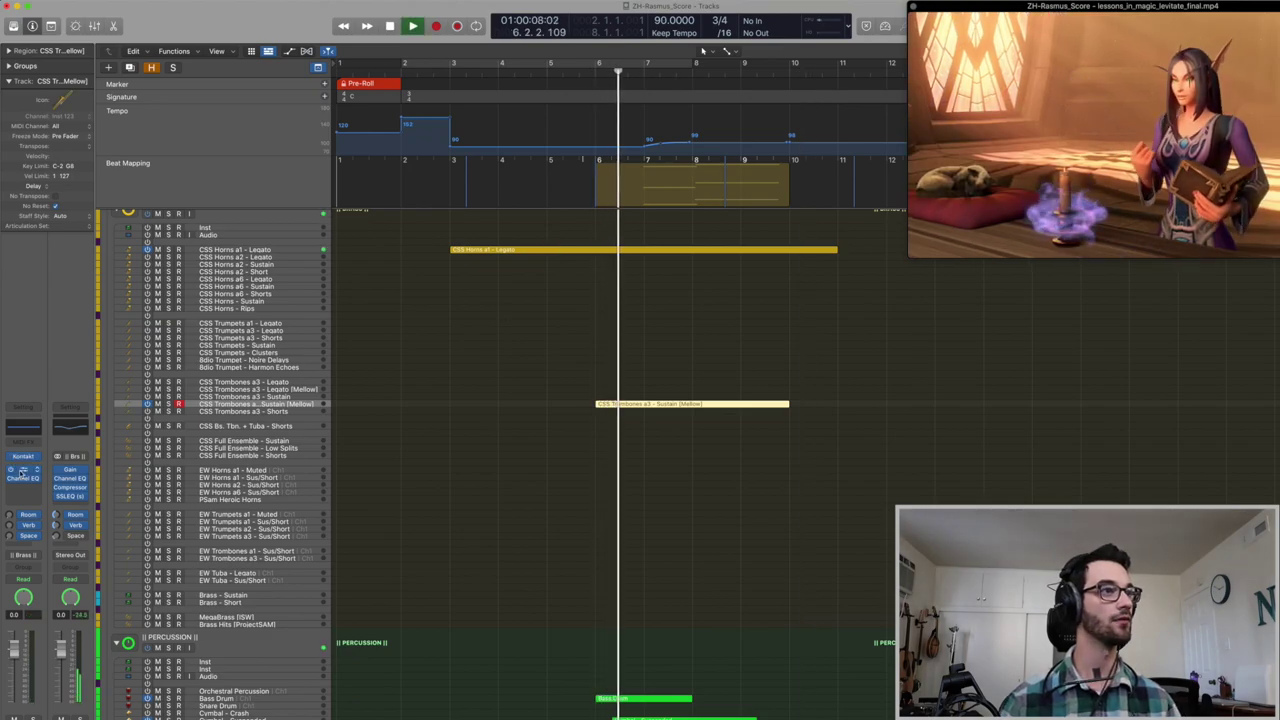
pyautogui.press('v')
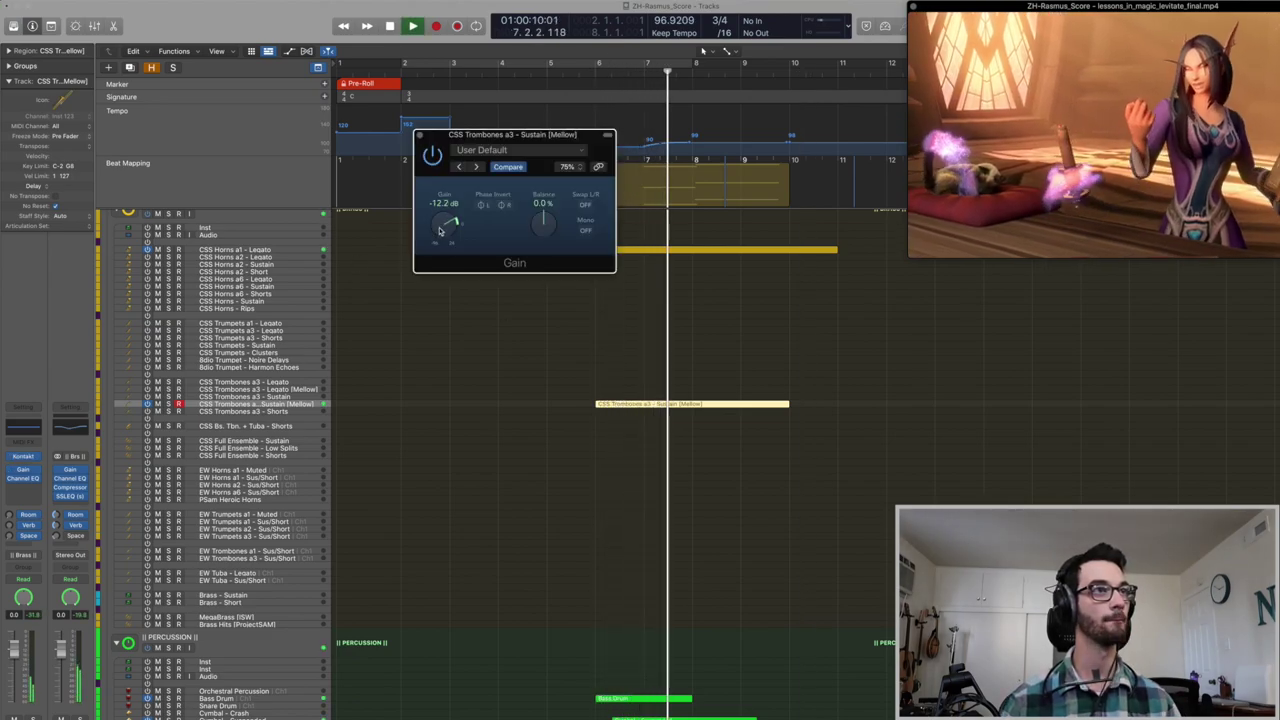
pyautogui.moveTo(446, 222); pyautogui.dragTo(441, 228)
pyautogui.doubleClick(443, 203)
pyautogui.write('-12')
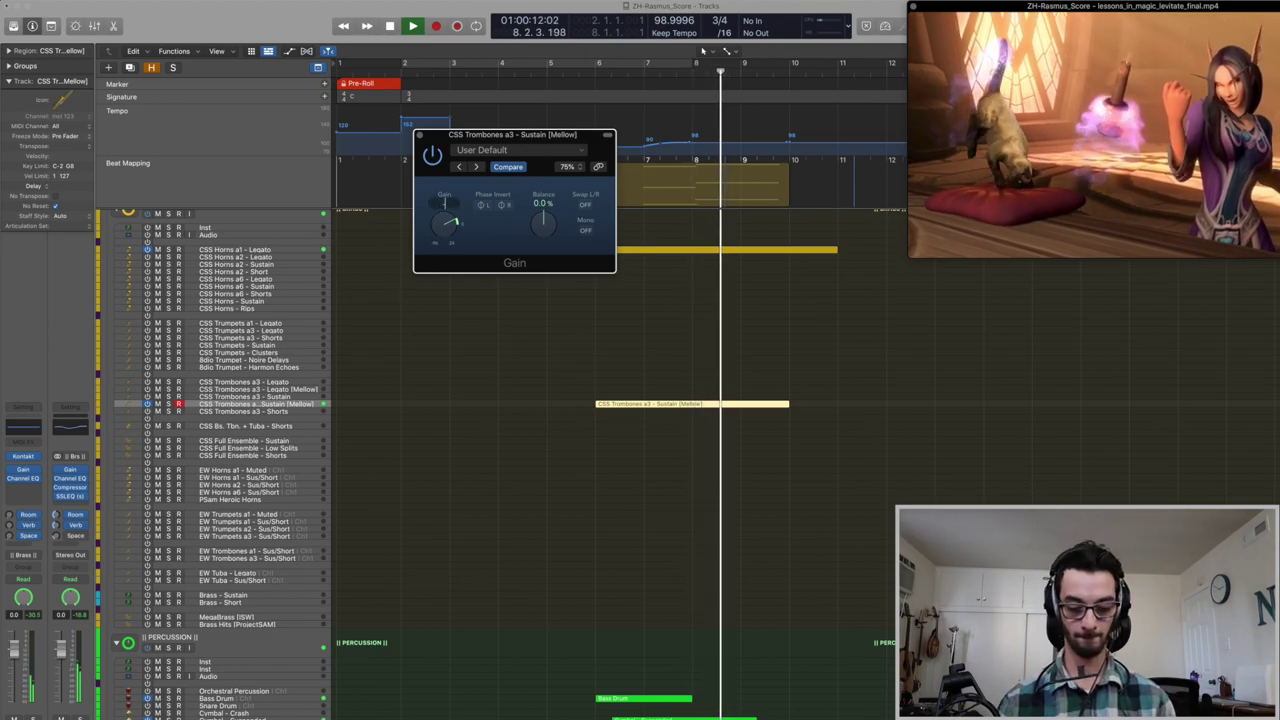
pyautogui.press('Return')
pyautogui.press('v')
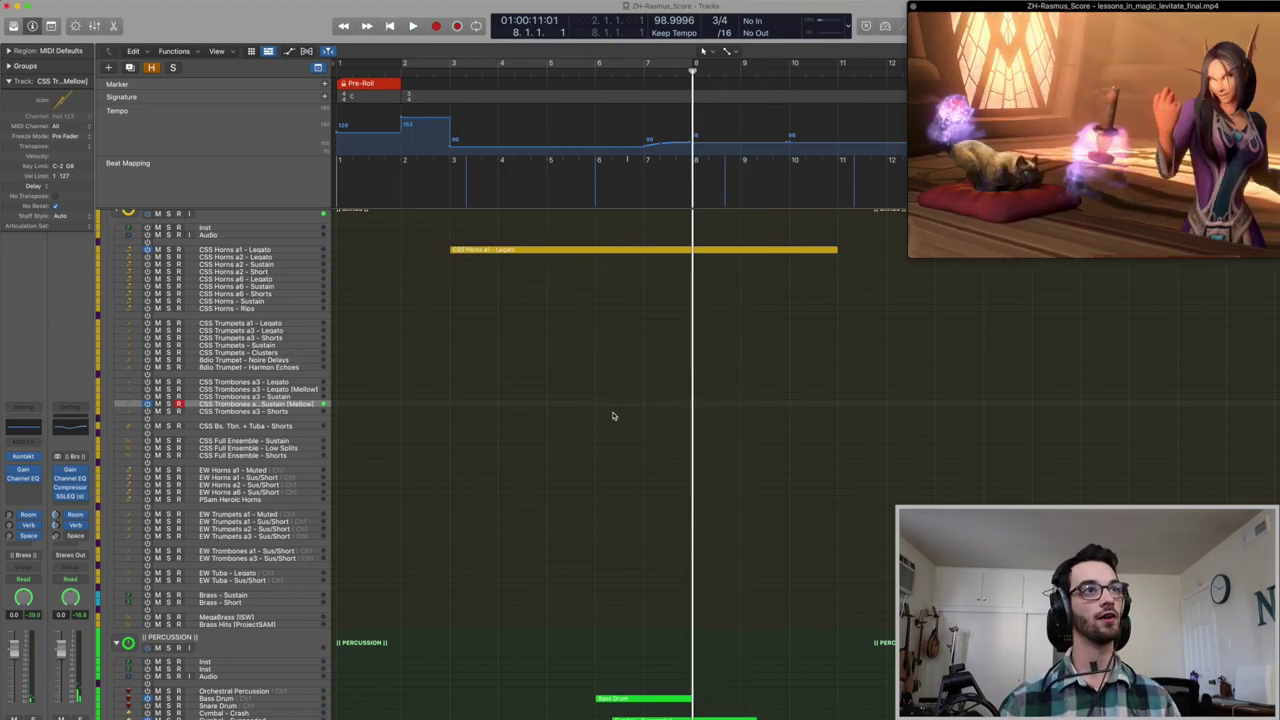
pyautogui.press('space')
# Step: Perform a Bassoon - Solo [SF] part during playback and capture it as a region from bar 6 to bar 10
pyautogui.scroll(15, 496, 458)
pyautogui.scroll(-10, 429, 474)
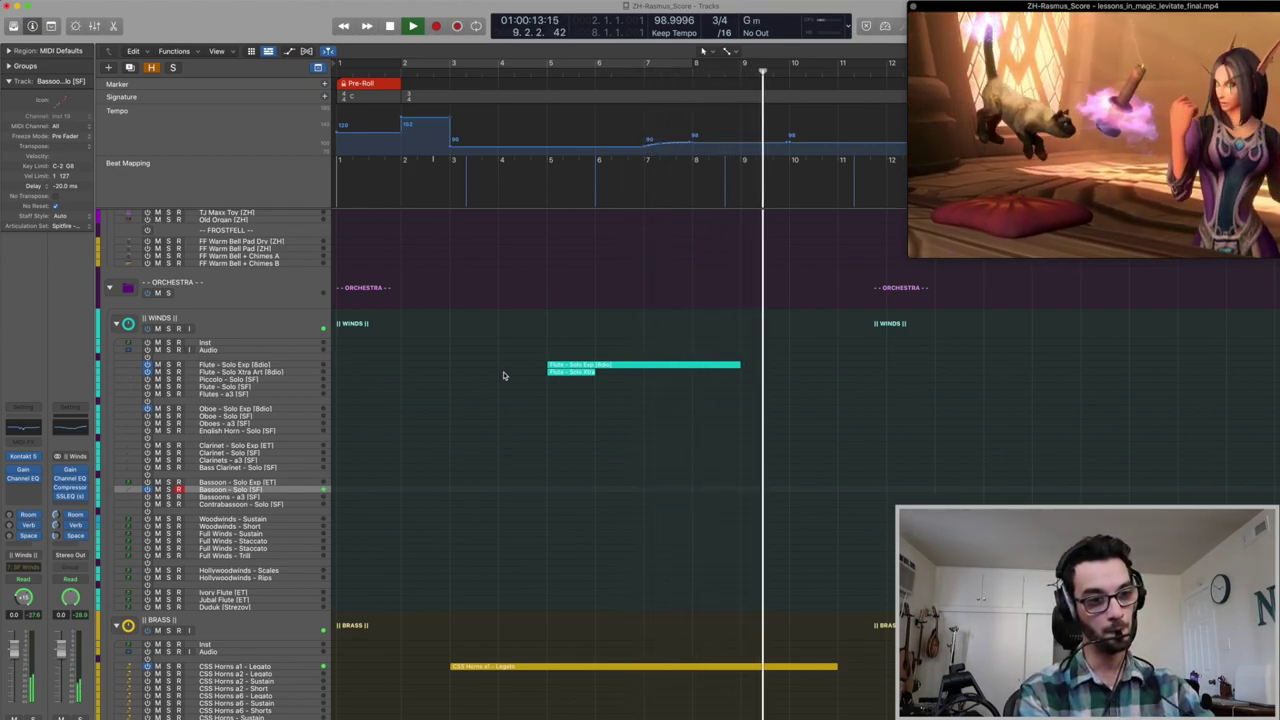
pyautogui.hotkey('shift', 'r')
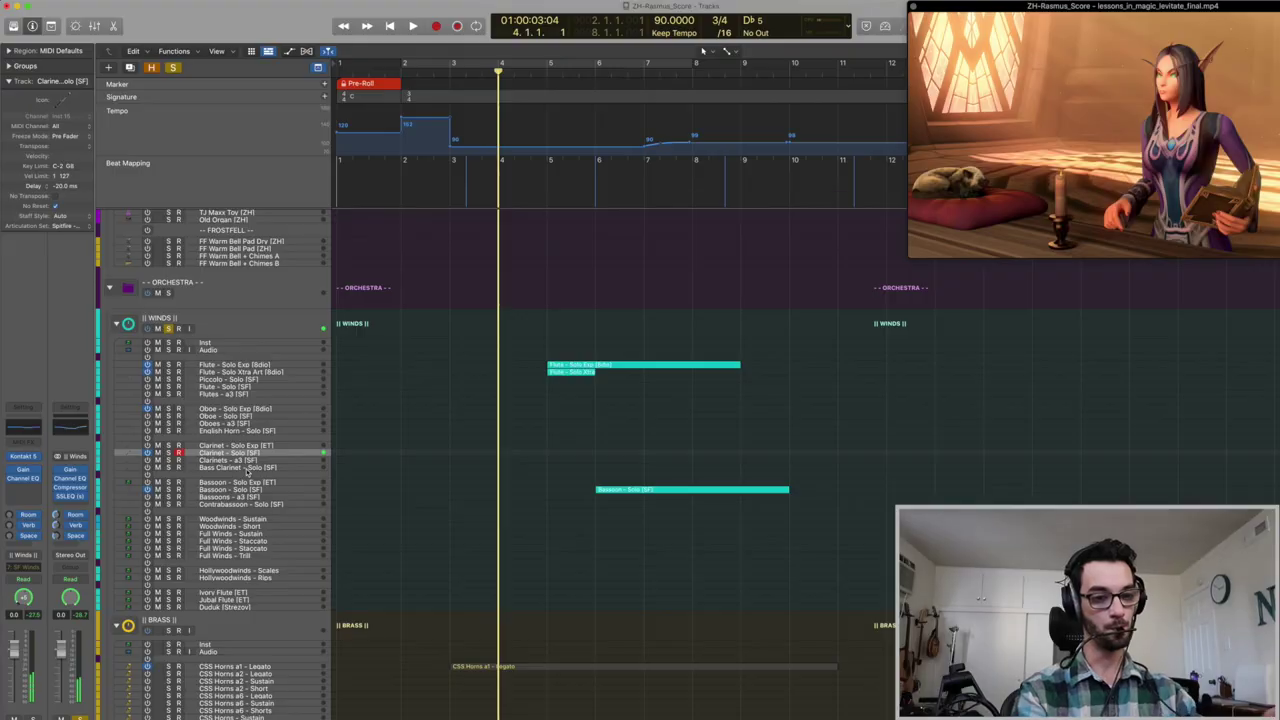
# Step: Record a Clarinet - Solo [SF] part from bar 6 to bar 10, and select the Oboe - Solo Exp [8dio] track
pyautogui.press('space')
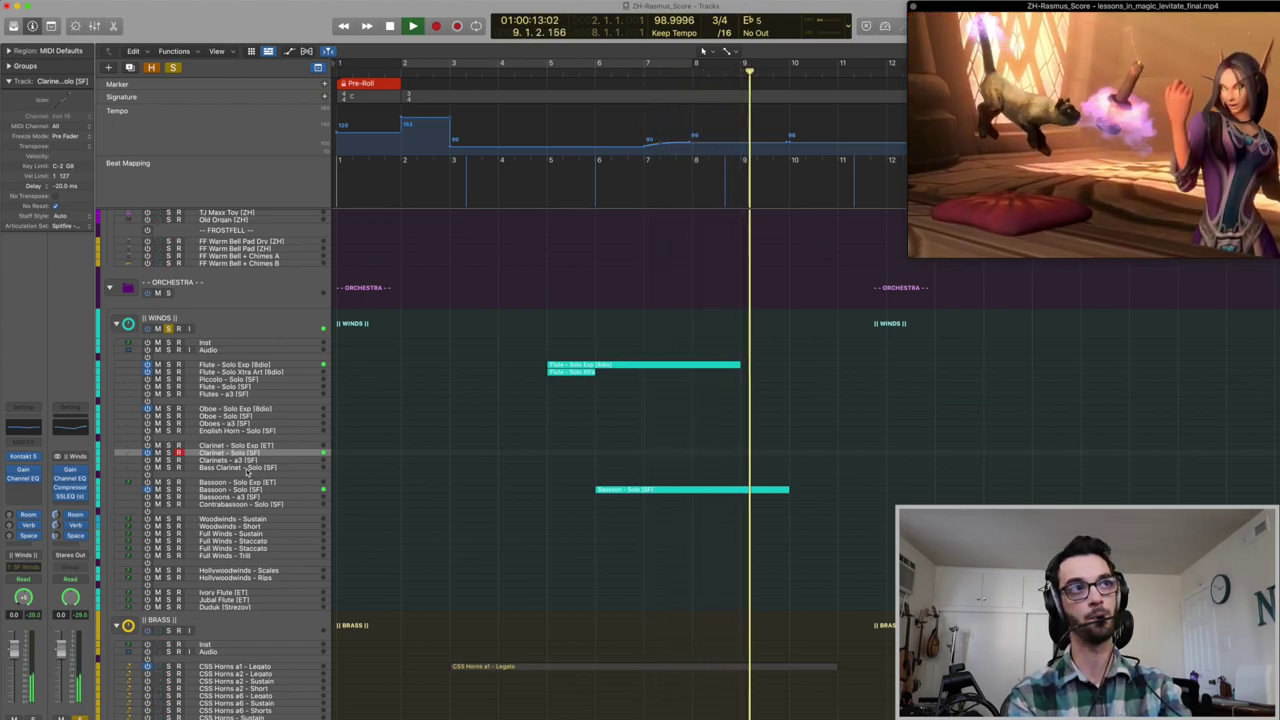
pyautogui.press('space')
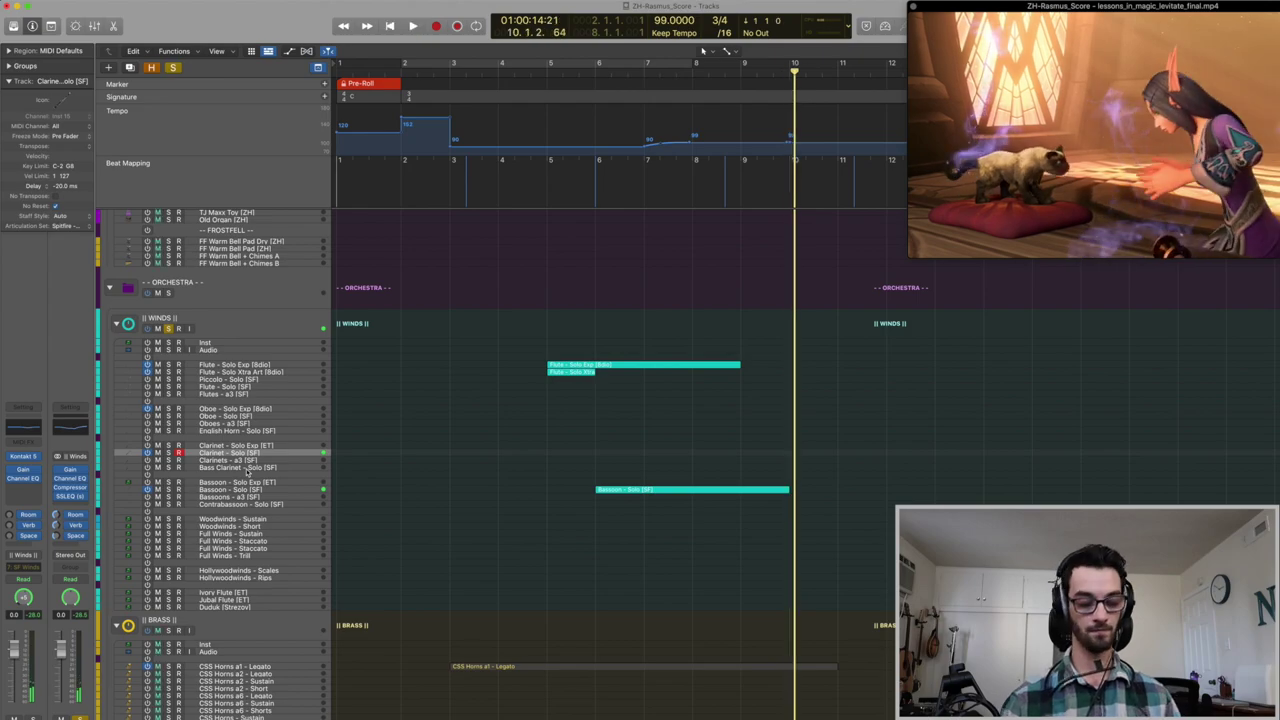
pyautogui.press('super+z')
pyautogui.click(201, 411)
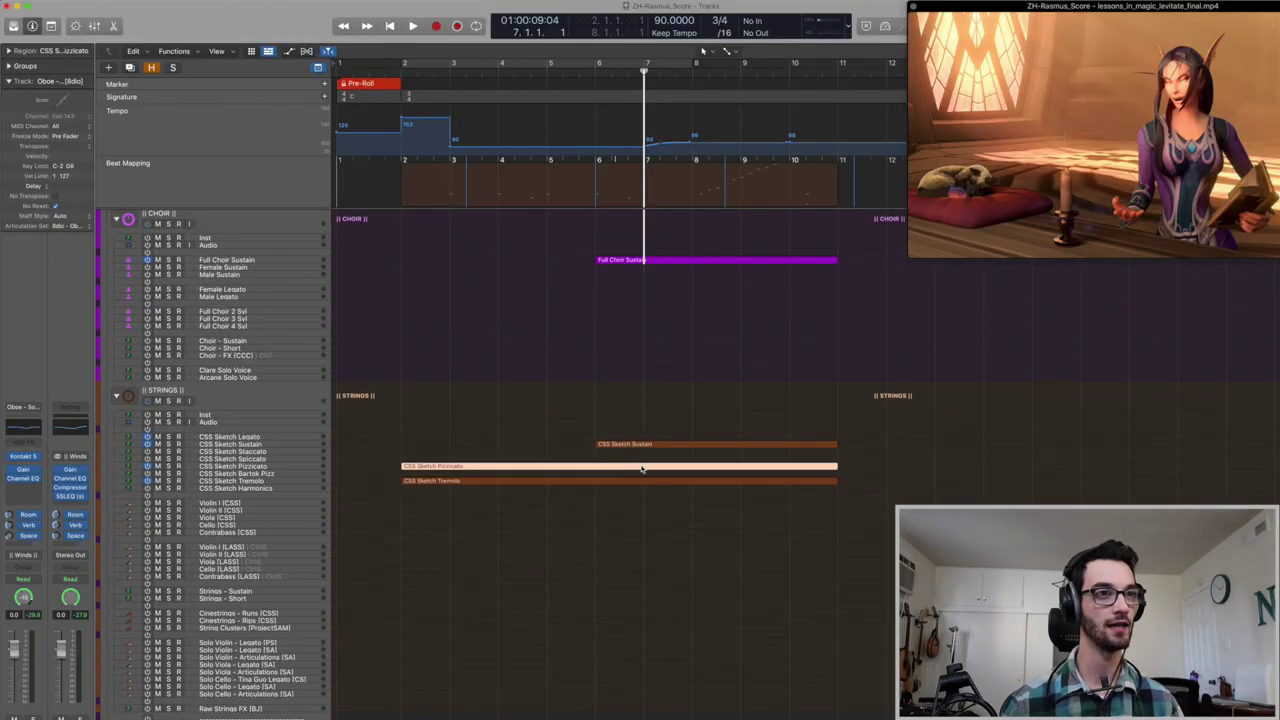
# Step: Split the CSS Sketch Pizzicato region just before bar 8 and open the second part's notes
pyautogui.doubleClick(642, 469)
pyautogui.press('p')
pyautogui.scroll(-10, 600, 420)
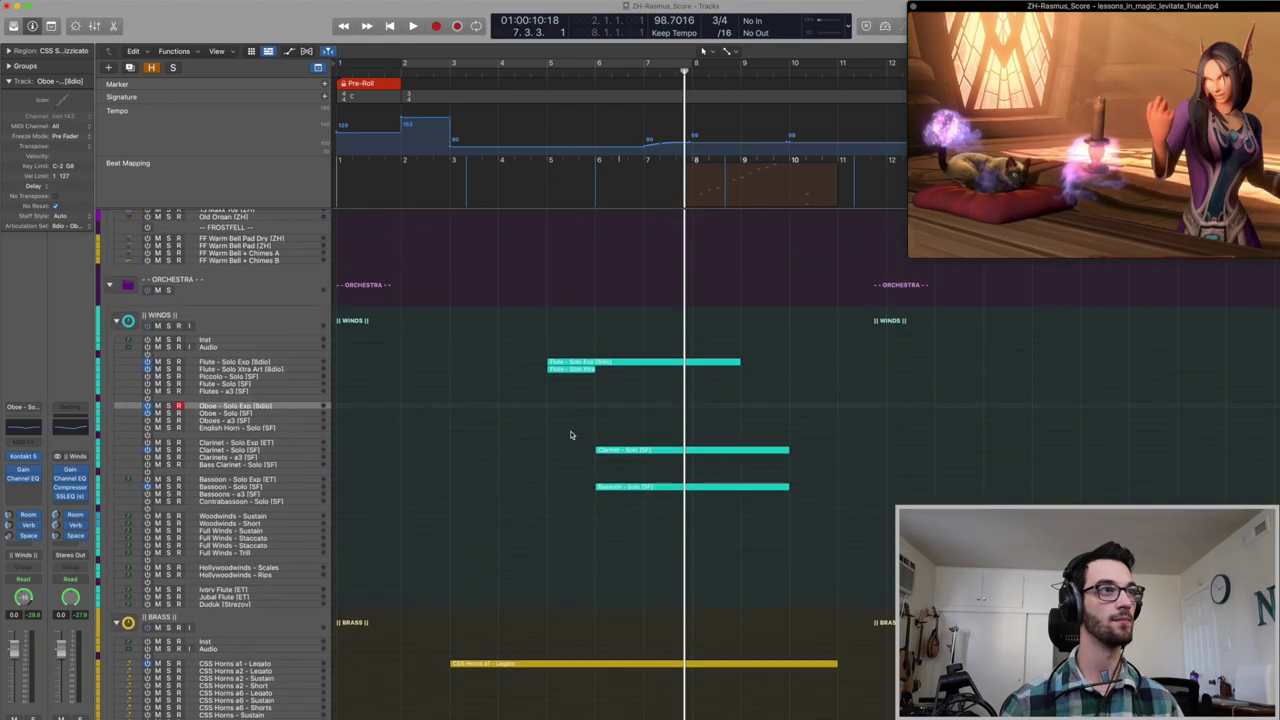
pyautogui.press('p')
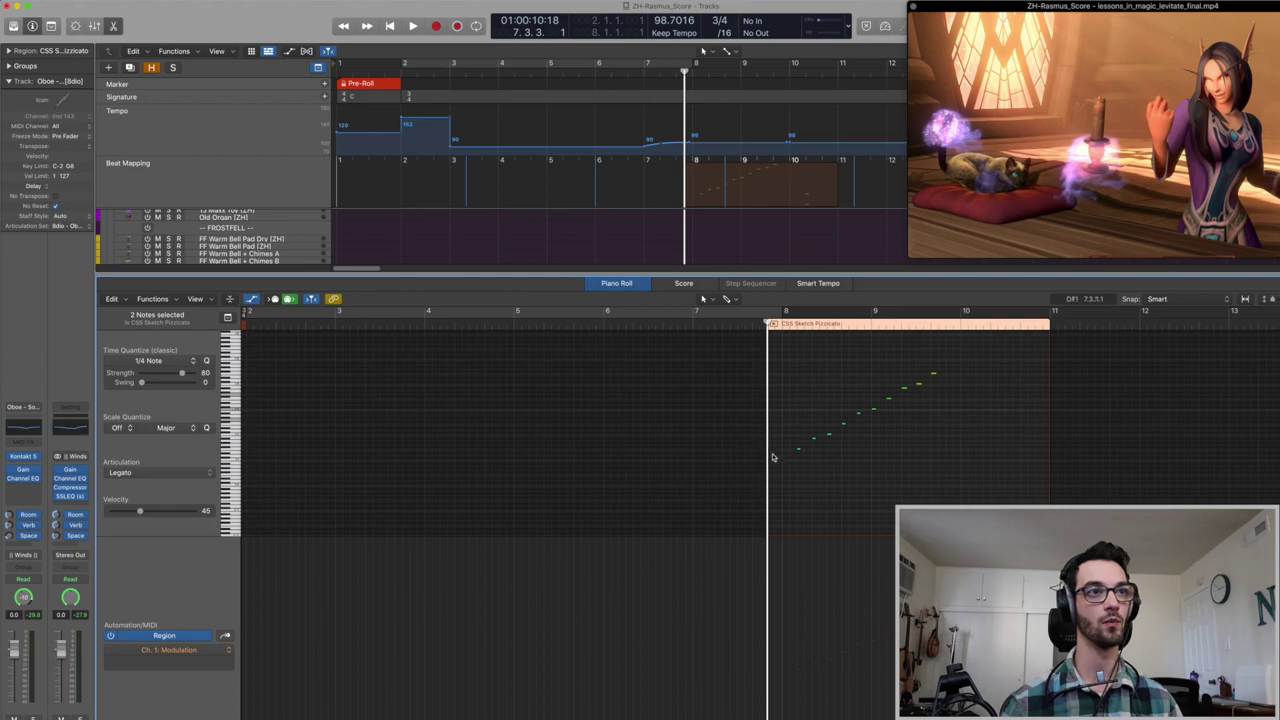
# Step: Play the rising pizzicato run against the picture and undo the last edit to its notes
pyautogui.press('space')
pyautogui.press('v')
pyautogui.press('v')
pyautogui.press('super+a')
pyautogui.click(763, 502)
pyautogui.press('super+z')
pyautogui.press(',')
pyautogui.press(',')
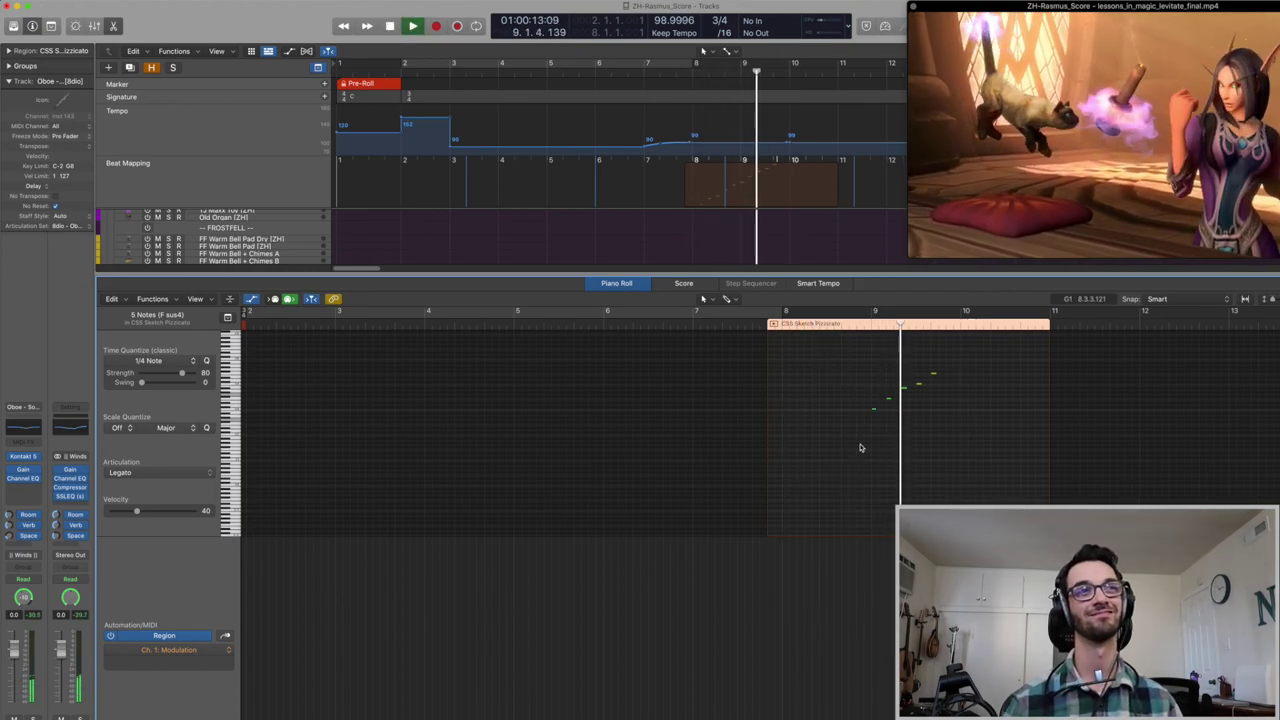
pyautogui.press('space')
pyautogui.press('e')
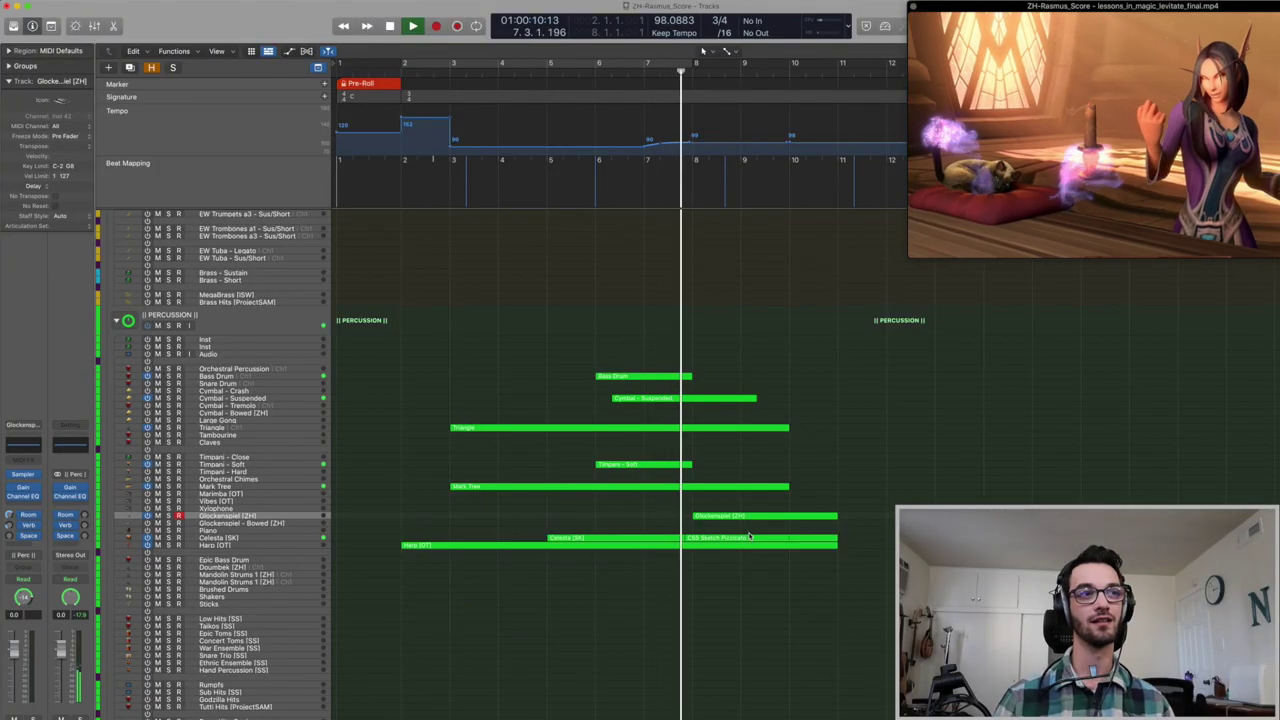
# Step: Mute the copied CSS Sketch Pizzicato region on the Celesta [SK] track
pyautogui.click(820, 539)
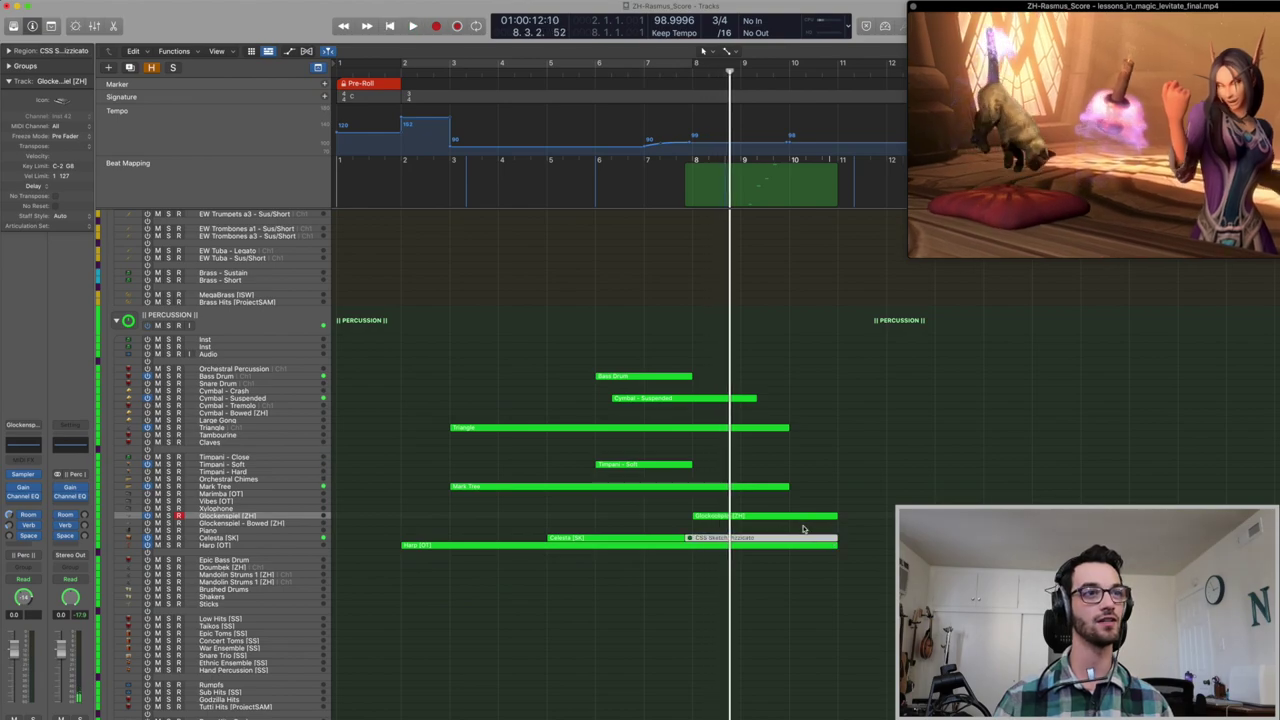
pyautogui.scroll(10, 760, 490)
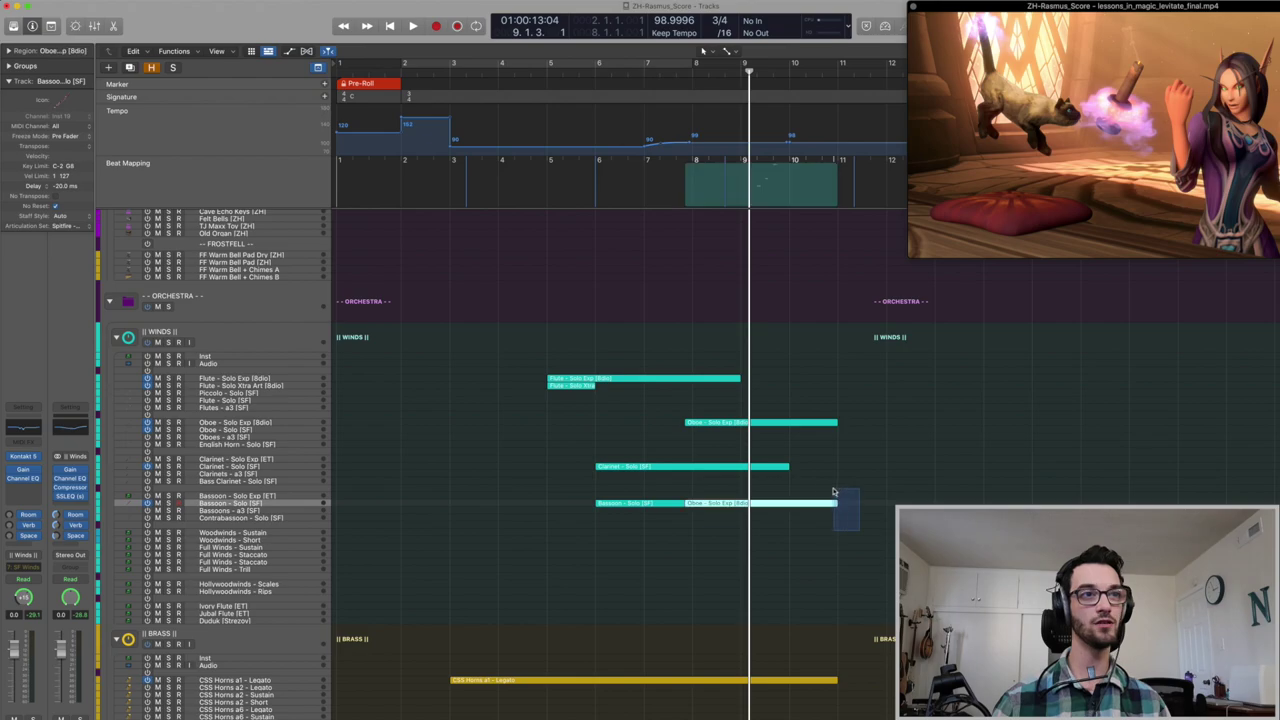
# Step: Lower the last four notes of the CSS Sketch Pizzicato run by an octave and play it
pyautogui.press('e')
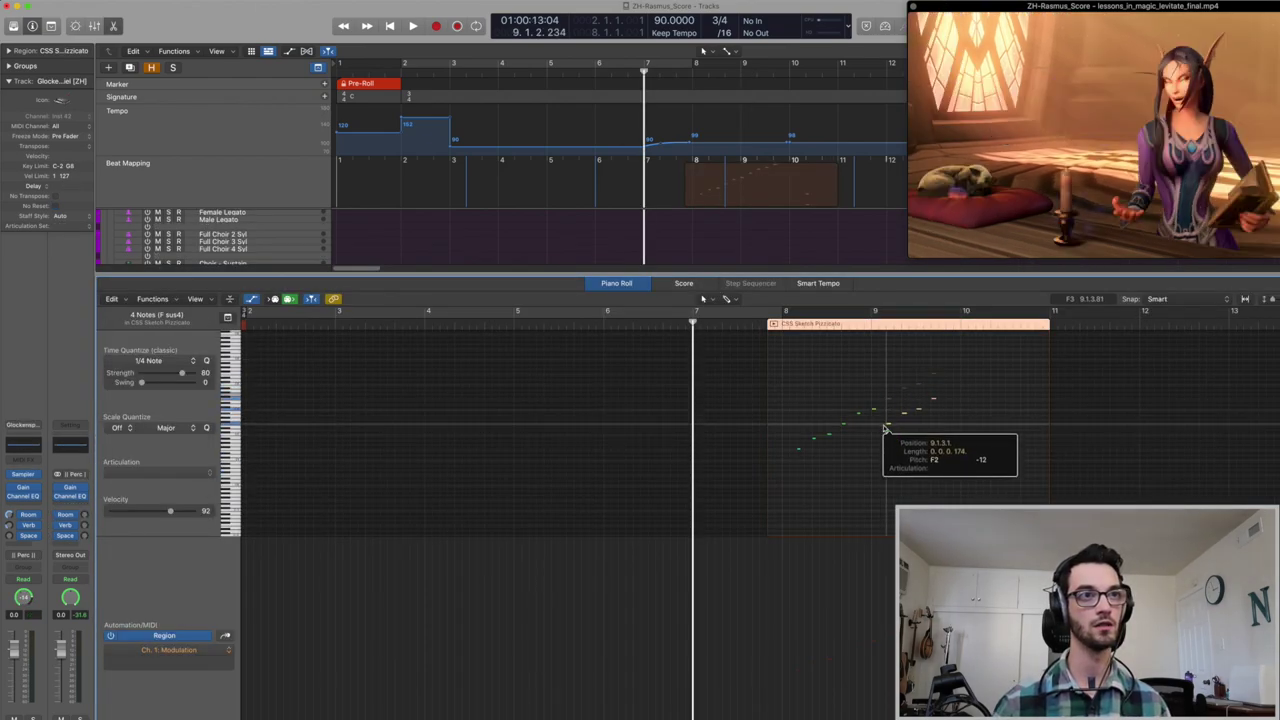
pyautogui.press('space')
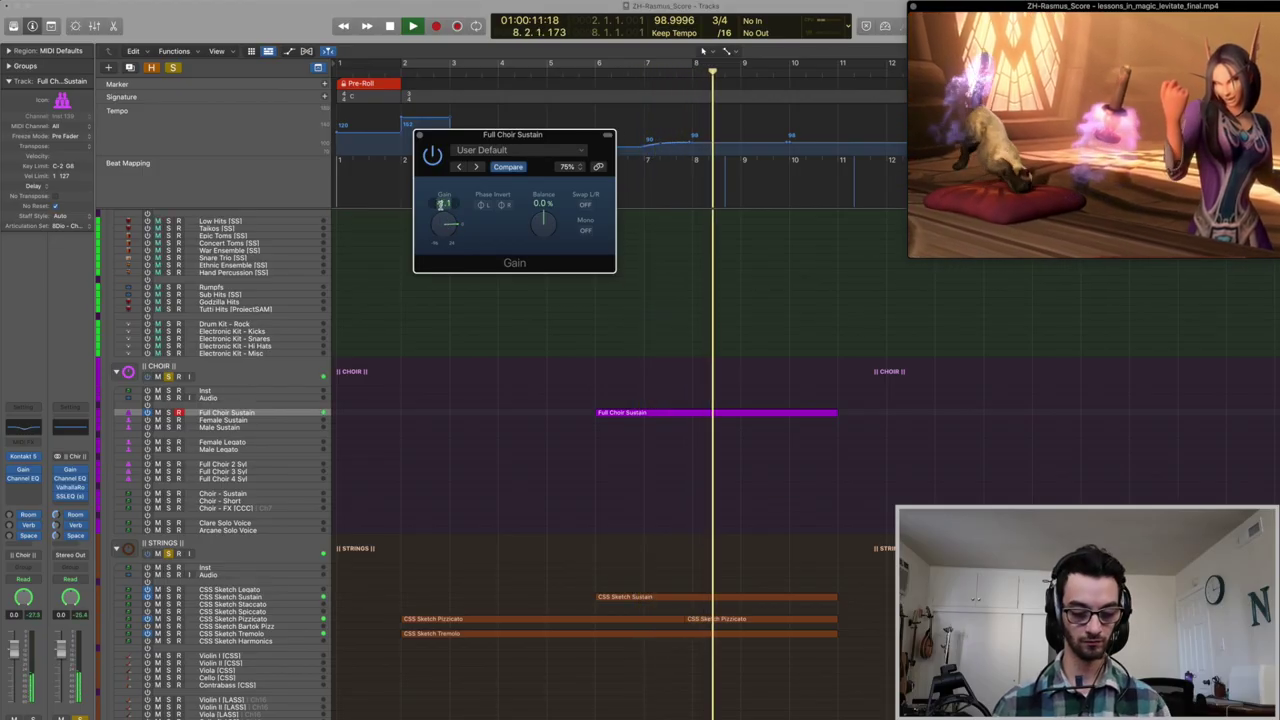
# Step: Close the Full Choir Sustain gain settings, unsolo the choir and strings, and play the choir region in the full mix
pyautogui.click(420, 136)
pyautogui.press('space')
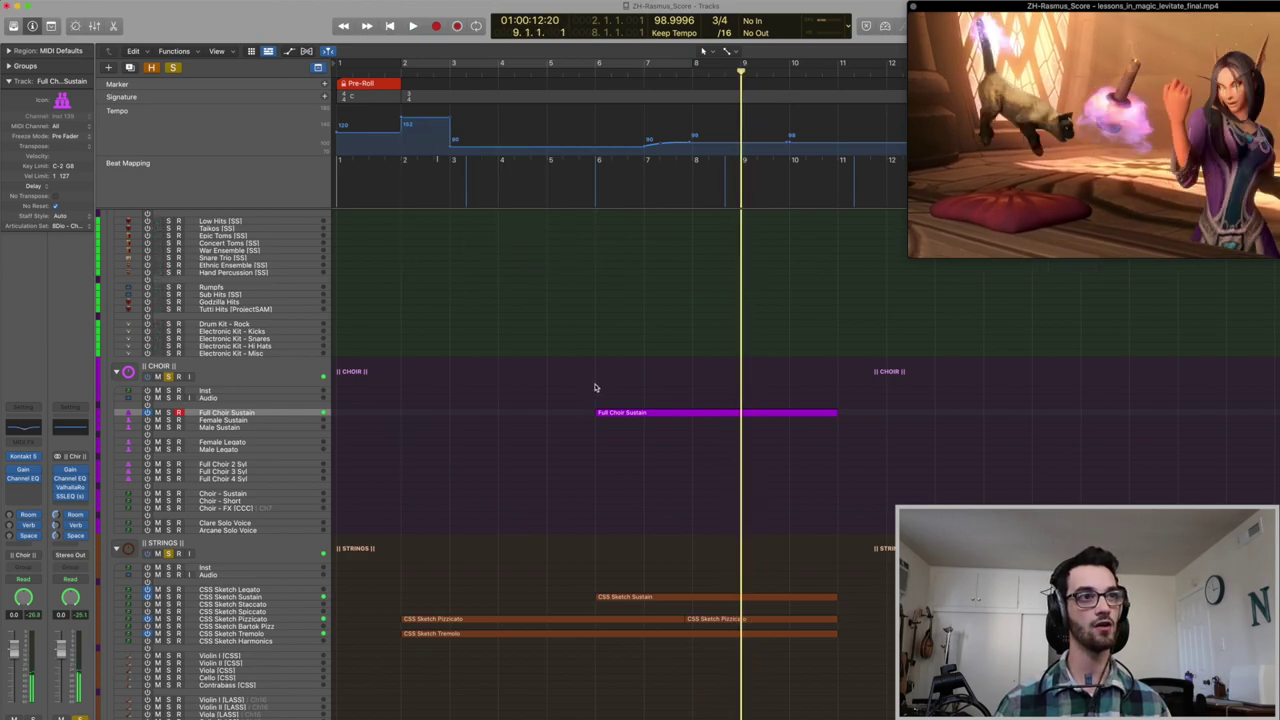
pyautogui.press('p')
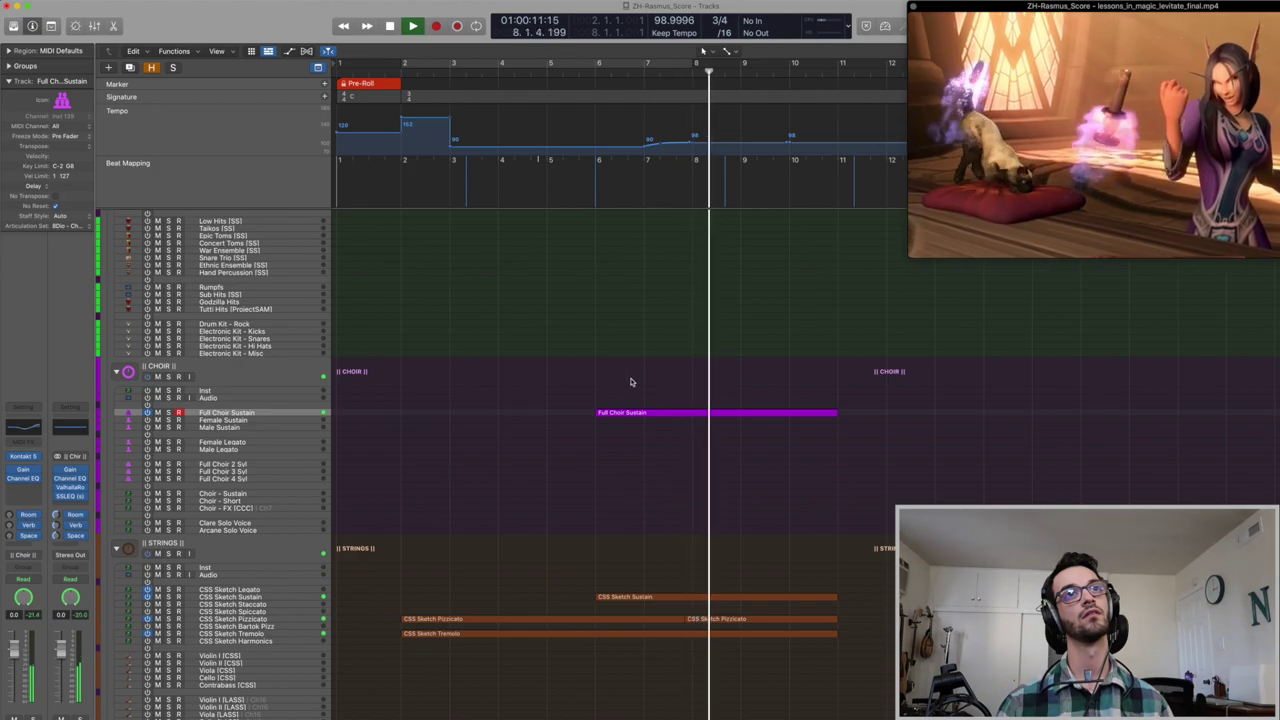
pyautogui.press('space')
pyautogui.press('p')
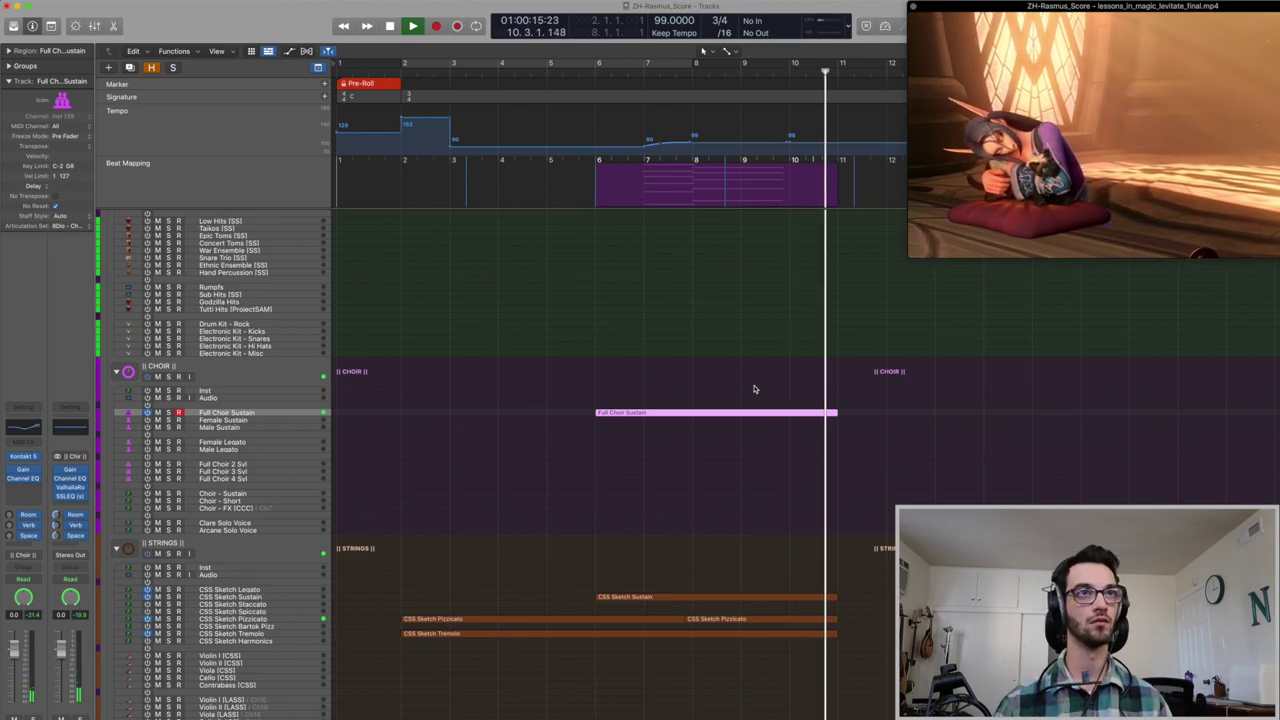
# Step: Turn on the Female Legato choir track and record a part from bar 5 to bar 10
pyautogui.press('space')
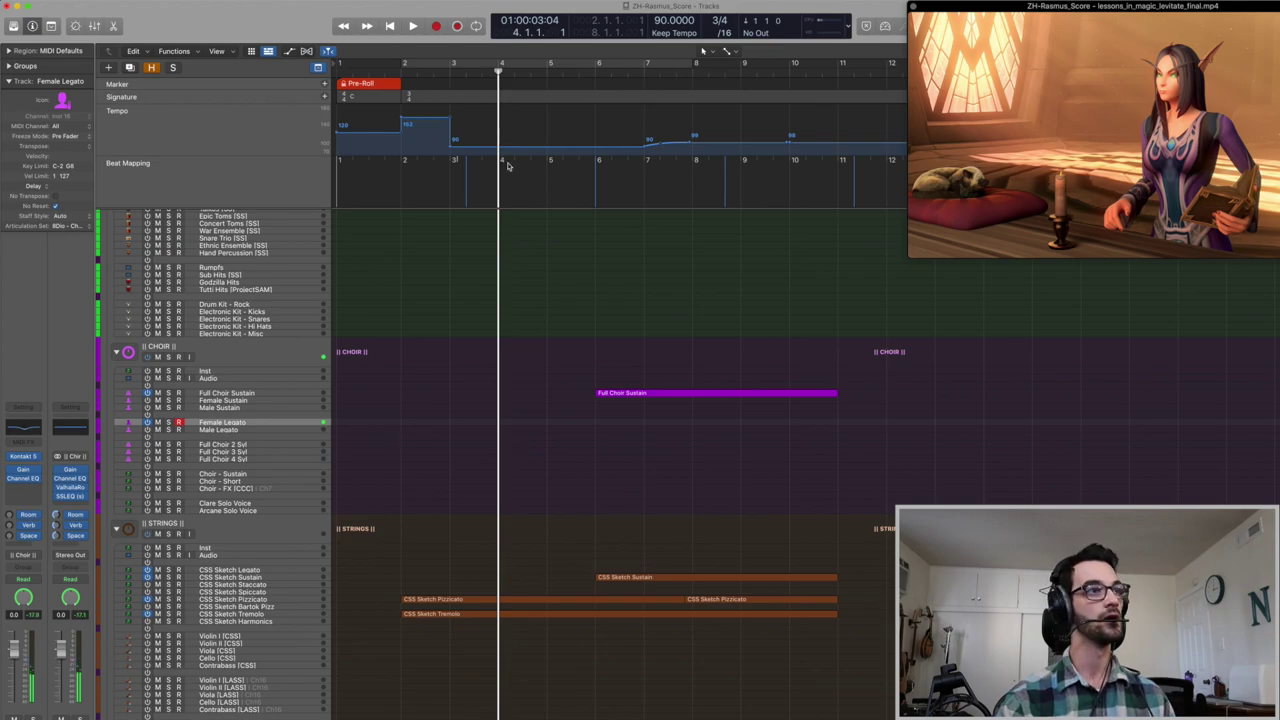
pyautogui.press('space')
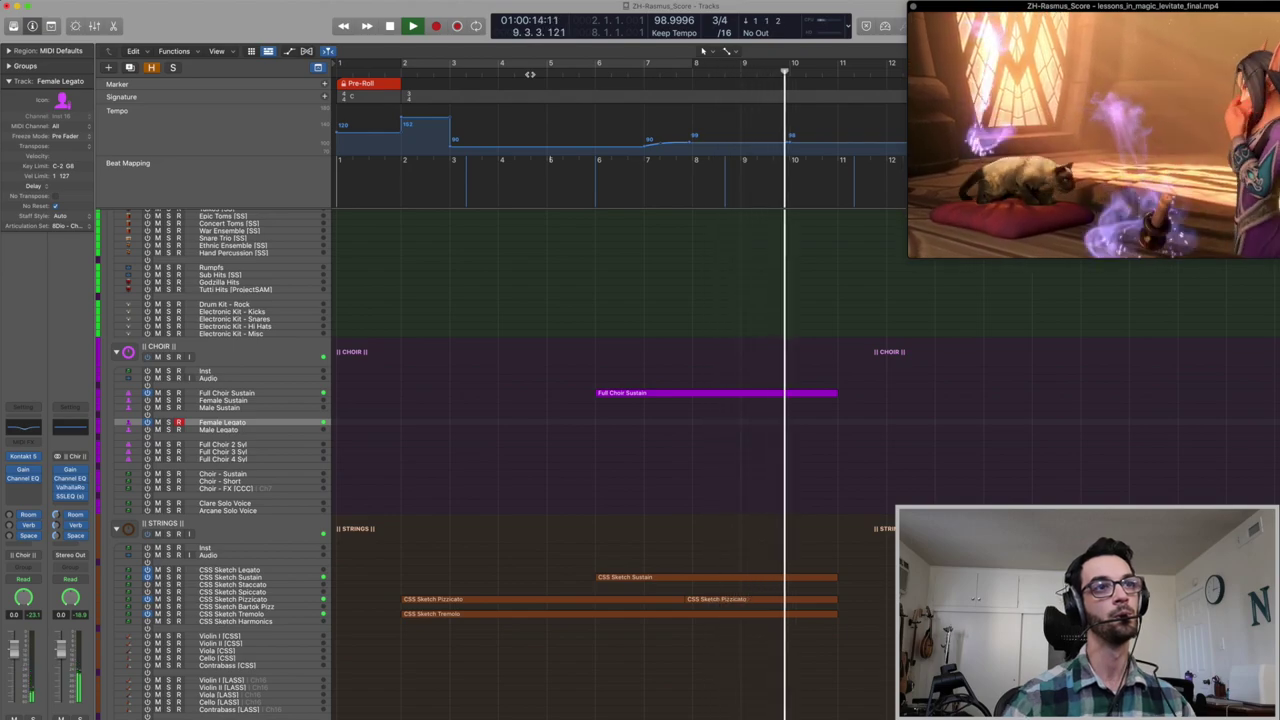
pyautogui.press('space')
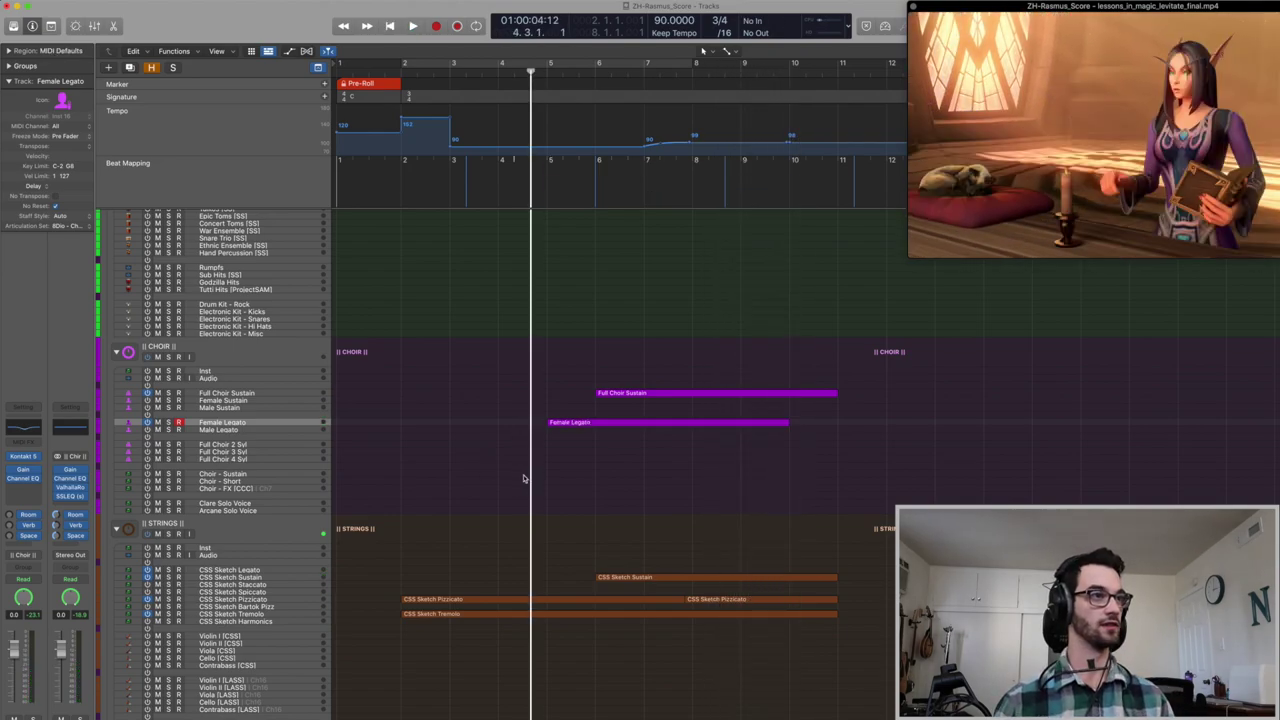
# Step: Check the notes of the Harp [OT] region and duplicate the Harp [OT] track
pyautogui.scroll(5, 526, 478)
pyautogui.doubleClick(602, 360)
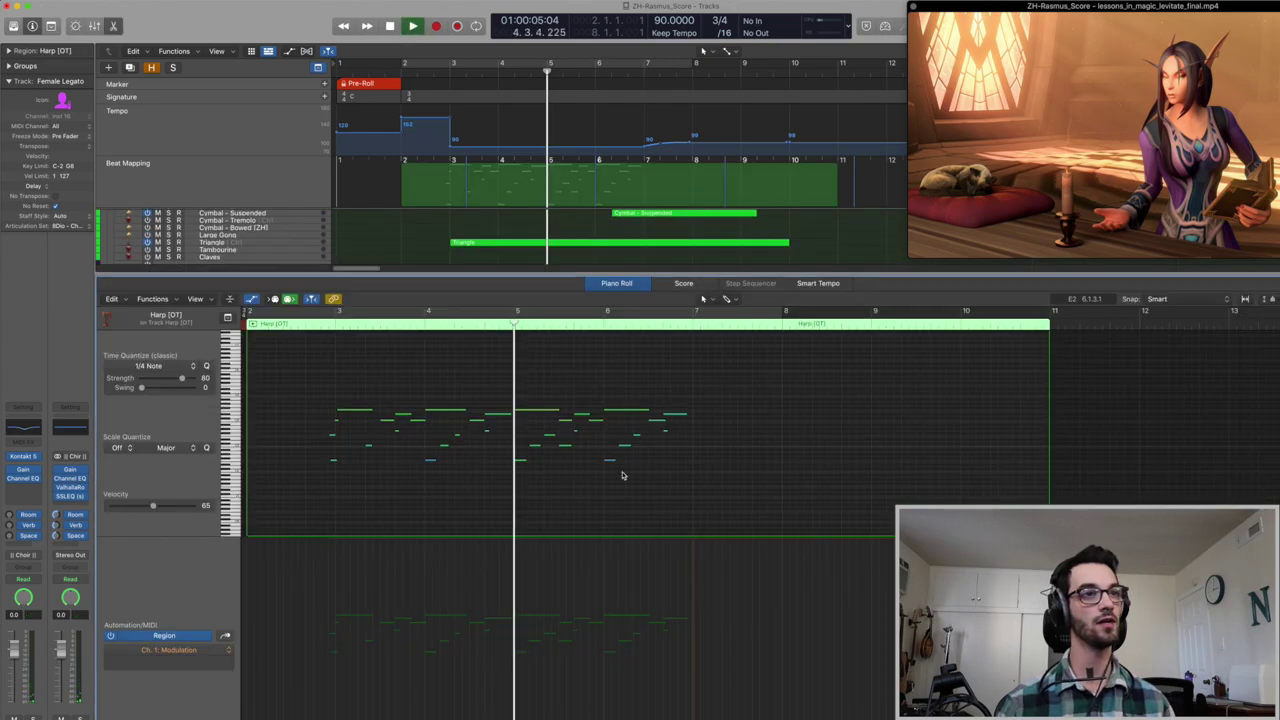
pyautogui.press('e')
pyautogui.press('super+d')
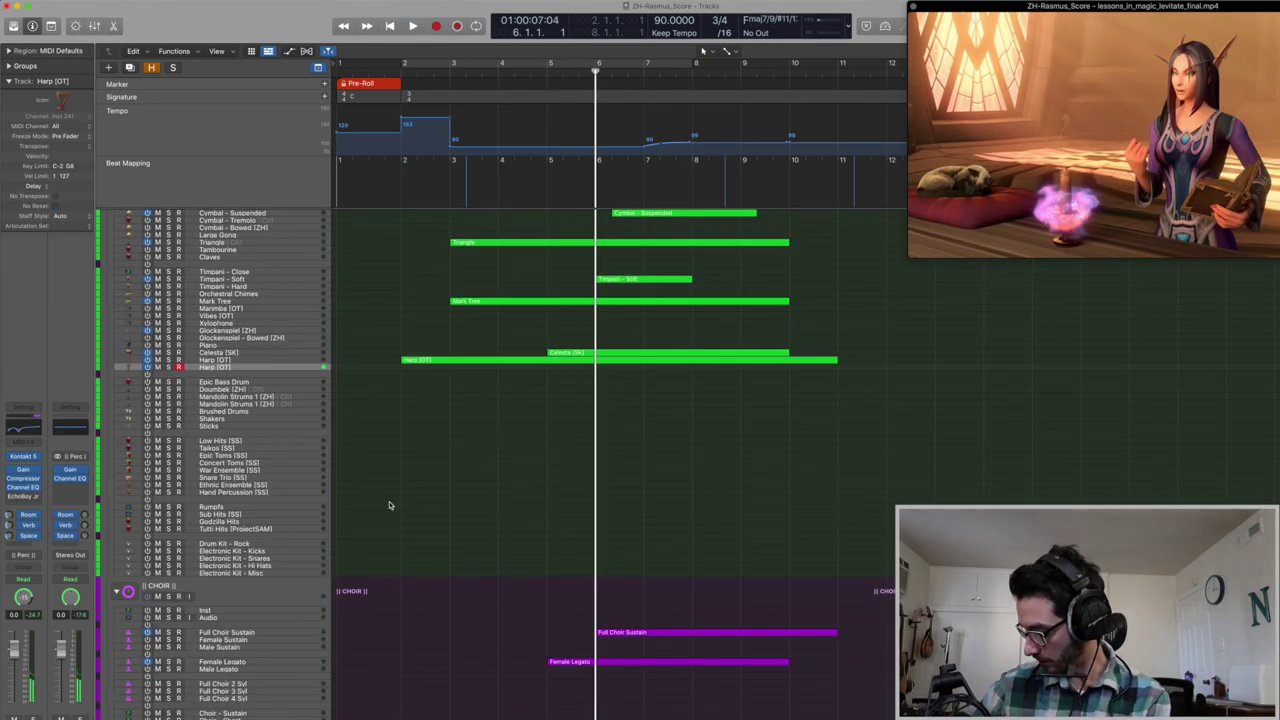